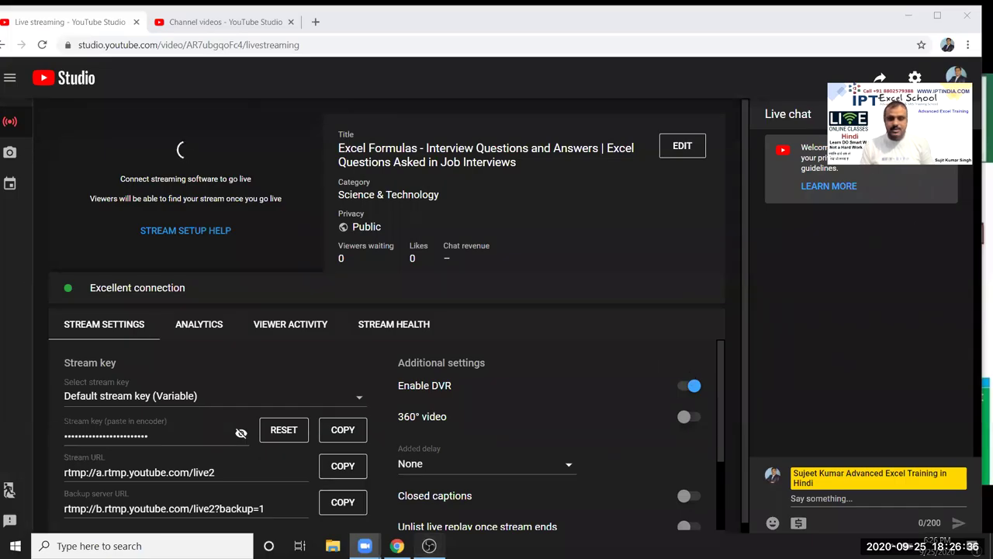
# Bring the OBS Studio window in front of the YouTube Studio live-streaming page.
pyautogui.click(429, 546)
# Stop the OBS live stream and hide all open windows to reveal the desktop.
pyautogui.click(650, 407)
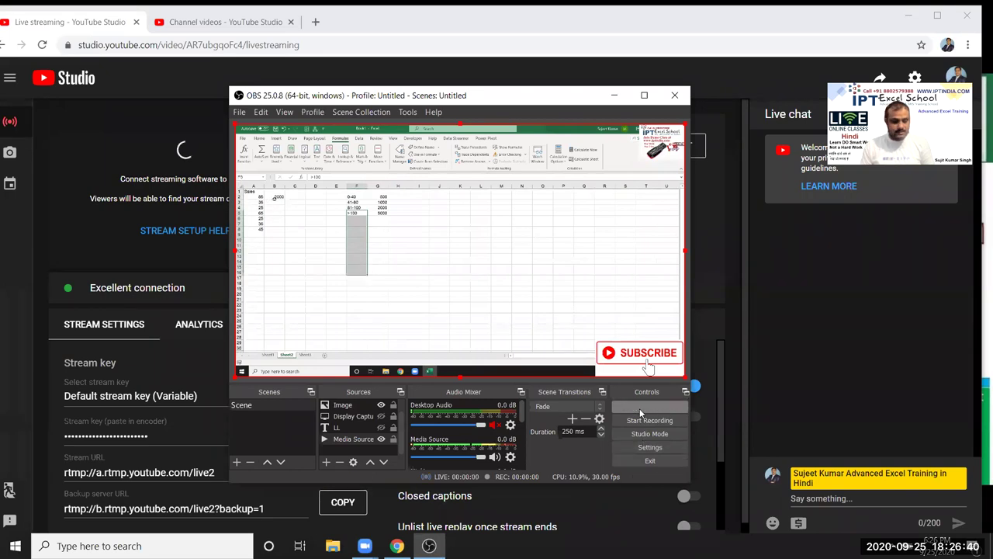
pyautogui.press('super+d')
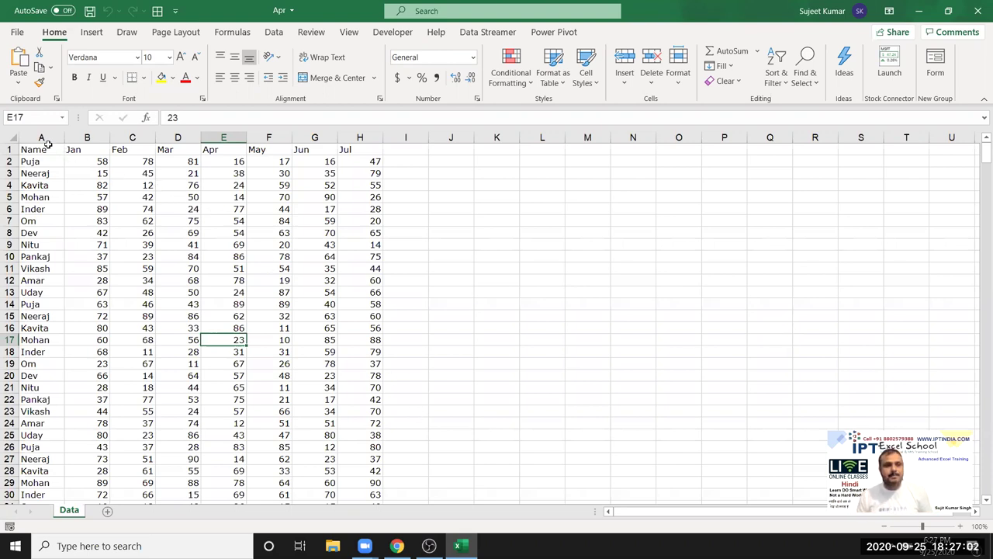
# Copy the Name–Mar table from the Data sheet into a new Sheet1.
pyautogui.click(90, 170)
pyautogui.moveTo(45, 149)
pyautogui.mouseDown()
pyautogui.moveTo(166, 192)
pyautogui.moveTo(166, 209)
pyautogui.mouseUp()
pyautogui.hotkey('ctrl', 'c')
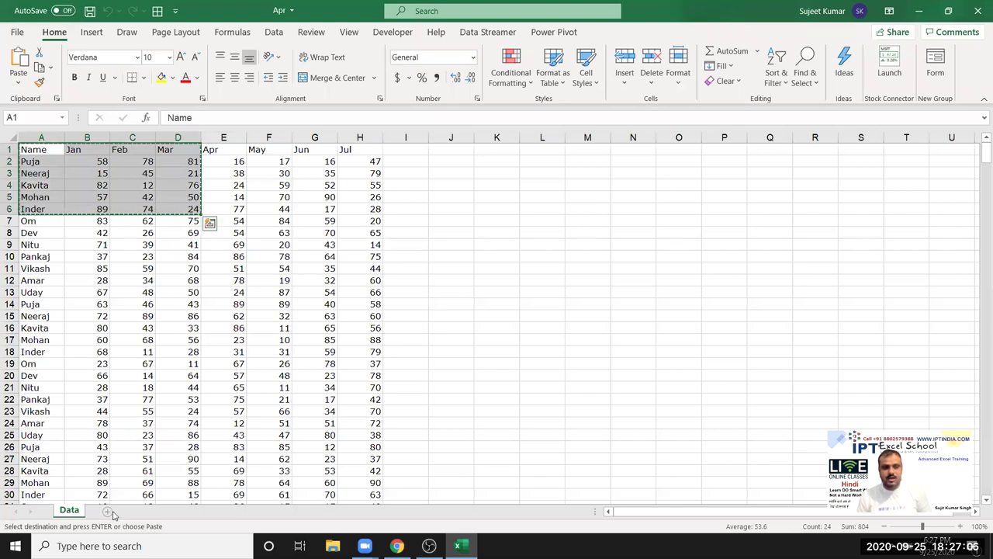
pyautogui.click(112, 510)
pyautogui.hotkey('ctrl', 'v')
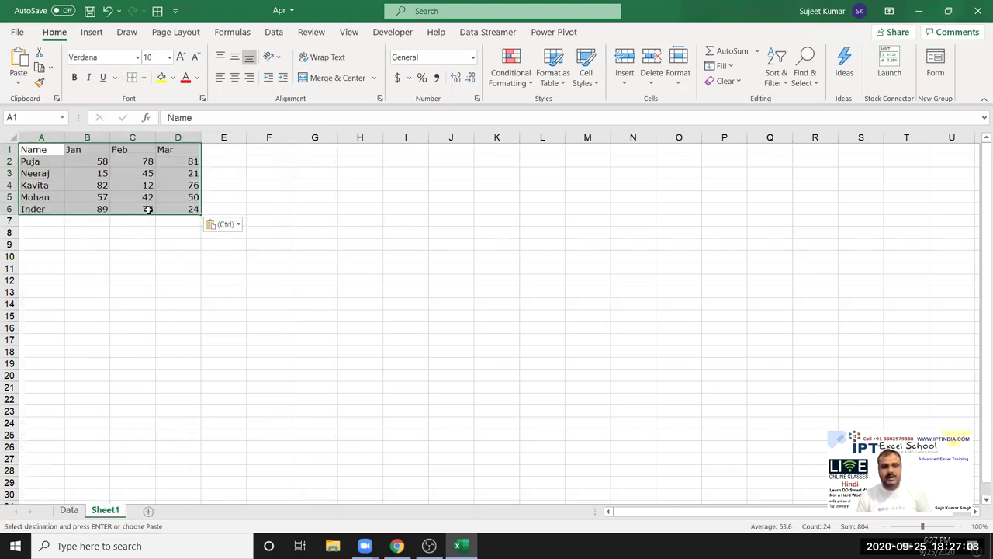
# Give the pasted table a yellow fill and All Borders.
pyautogui.click(161, 76)
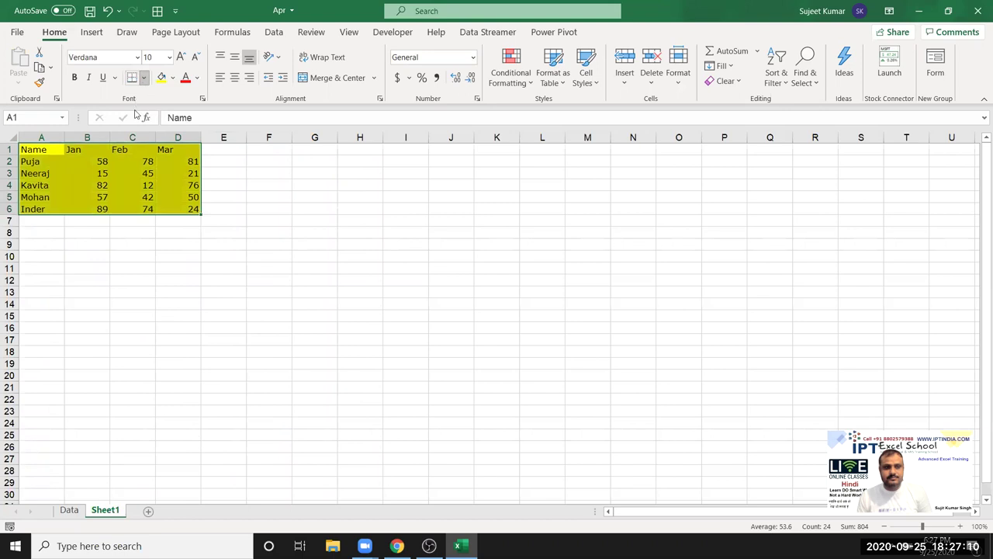
pyautogui.click(144, 77)
pyautogui.click(153, 208)
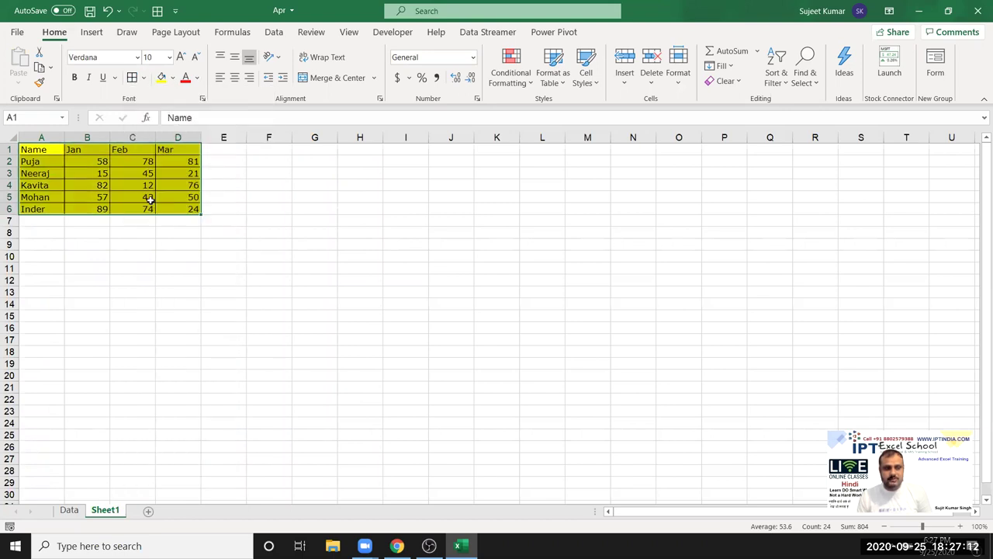
# Enter =RANDBETWEEN(10,90) in cell B2.
pyautogui.click(105, 162)
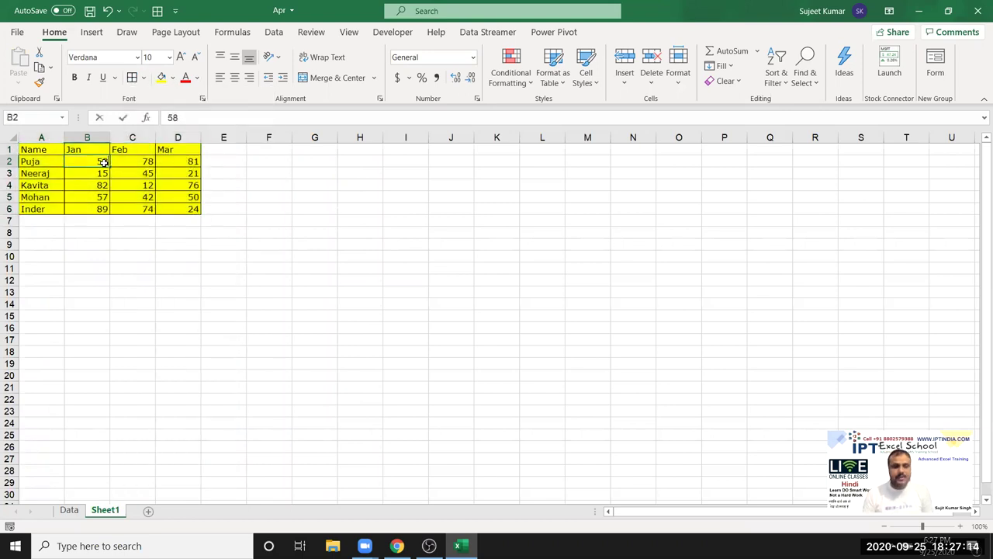
pyautogui.write('=ra')
pyautogui.press('Down')
pyautogui.press('Down')
pyautogui.press('Down')
pyautogui.press('Tab')
pyautogui.write('10')
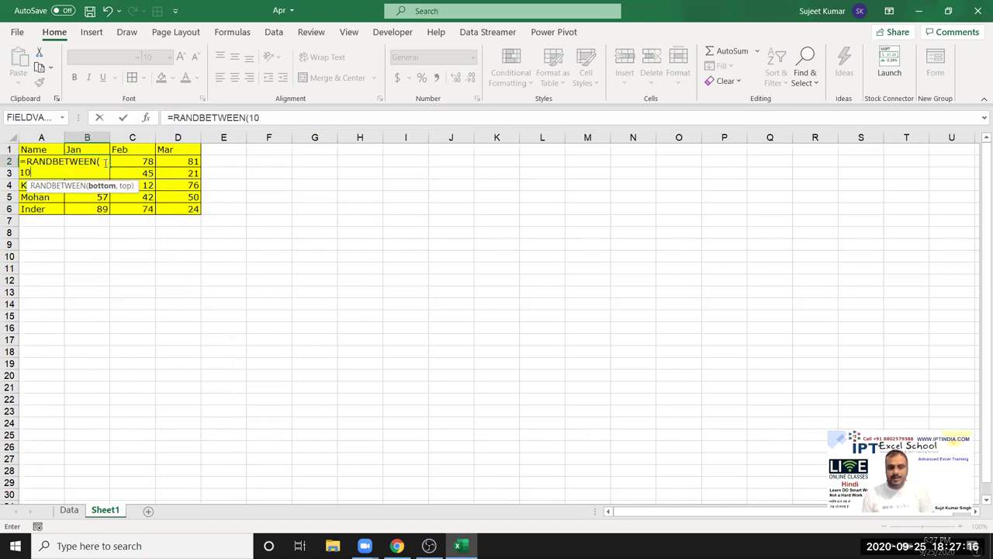
pyautogui.write(',90')
pyautogui.press('Return')
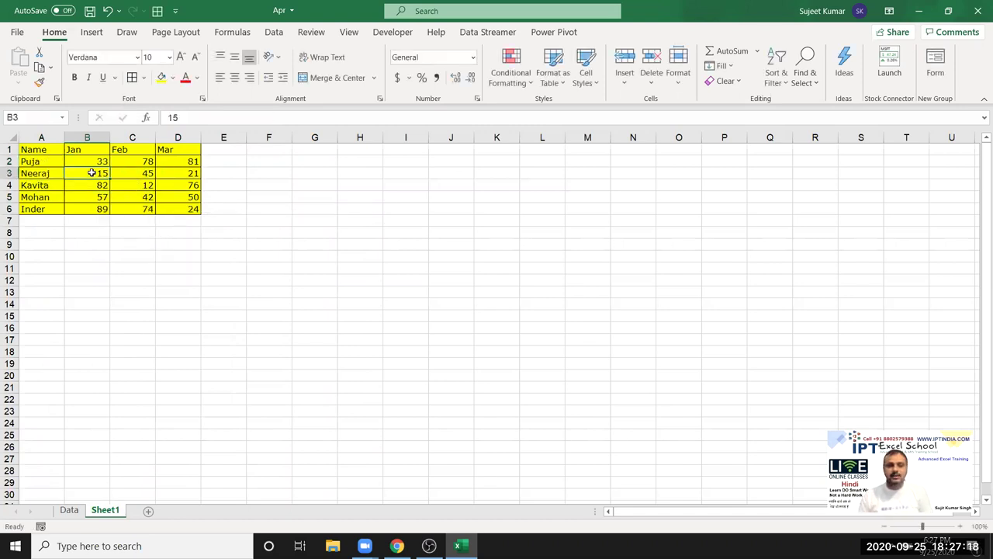
# Review the values and B2's formula, then select the whole table A1:D6.
pyautogui.moveTo(103, 163); pyautogui.dragTo(170, 217)
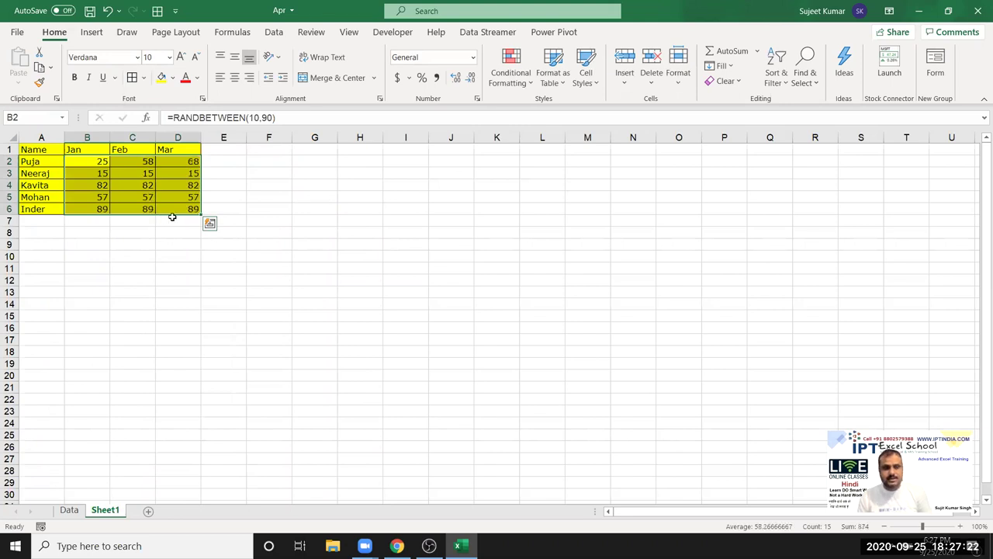
pyautogui.click(180, 199)
pyautogui.click(98, 176)
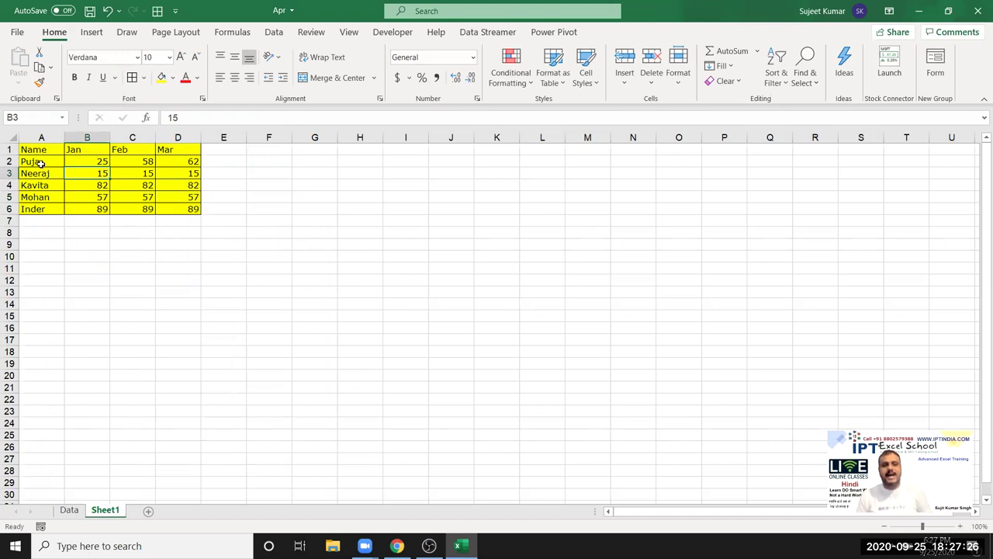
pyautogui.click(41, 163)
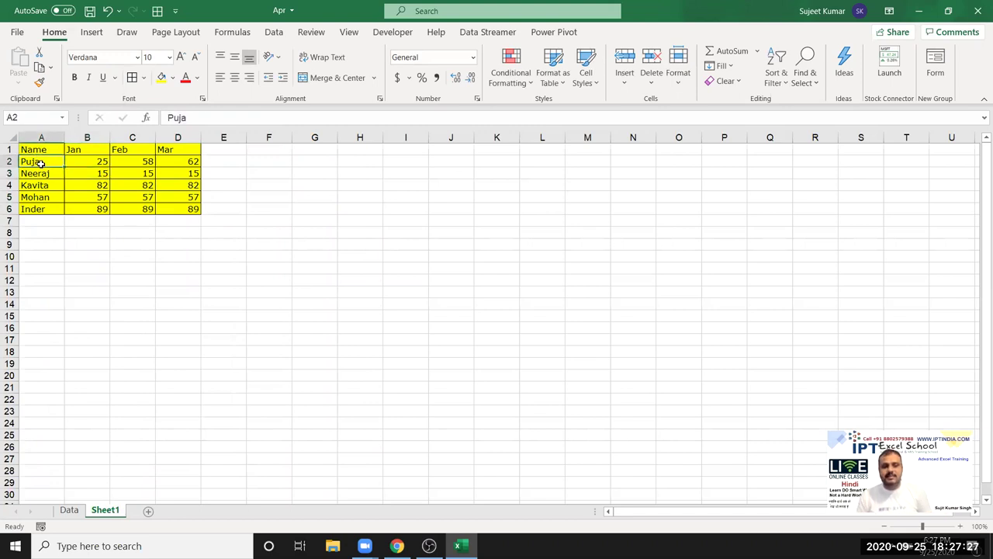
pyautogui.click(91, 161)
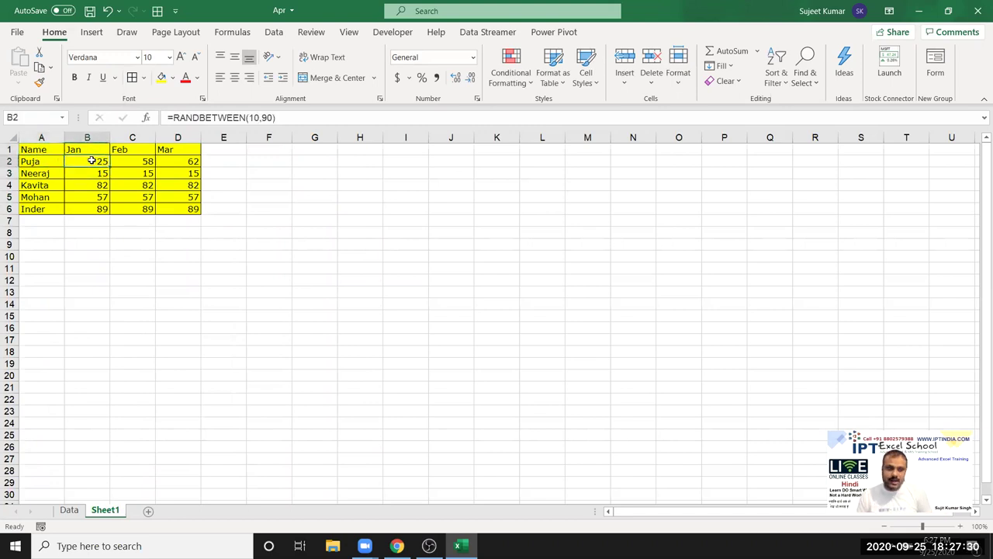
pyautogui.moveTo(48, 147); pyautogui.dragTo(178, 210)
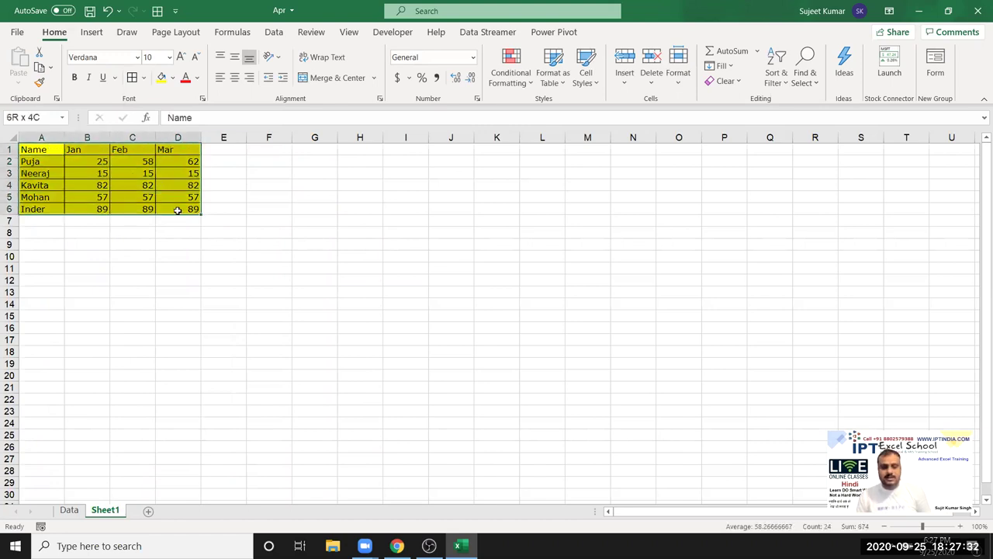
# Copy A1:D6, trial-paste it at H1, undo that paste, and check C2's formula.
pyautogui.hotkey('ctrl', 'c')
pyautogui.click(351, 156)
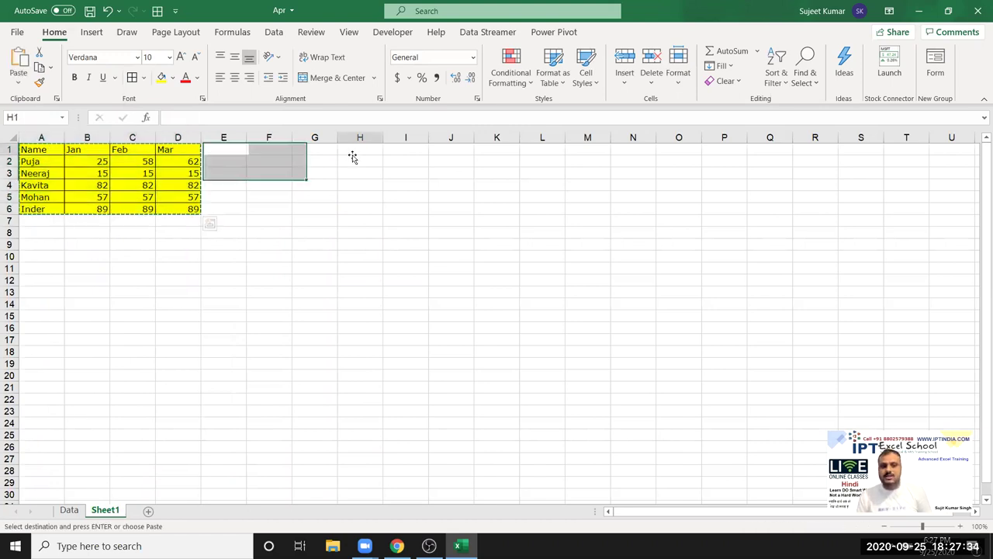
pyautogui.hotkey('ctrl', 'v')
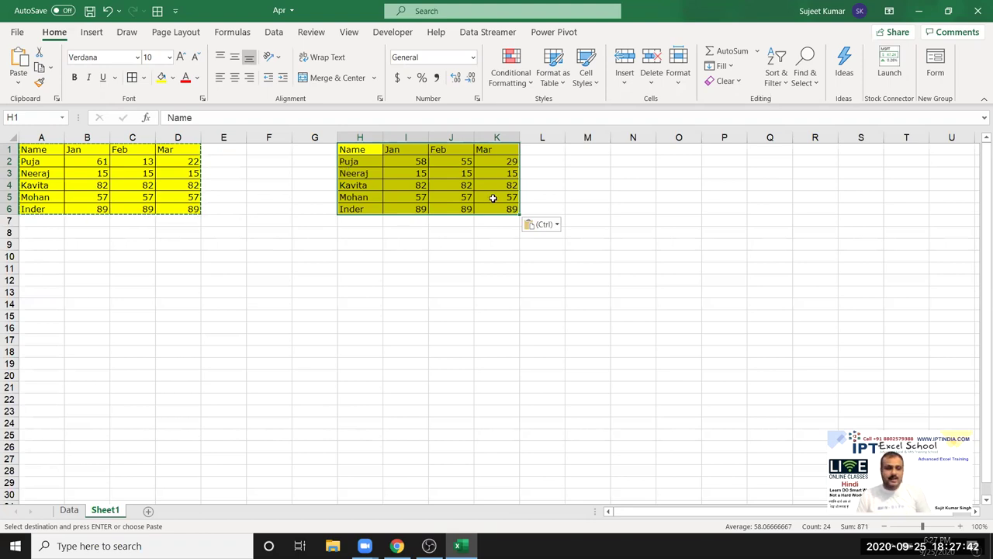
pyautogui.hotkey('ctrl', 'z')
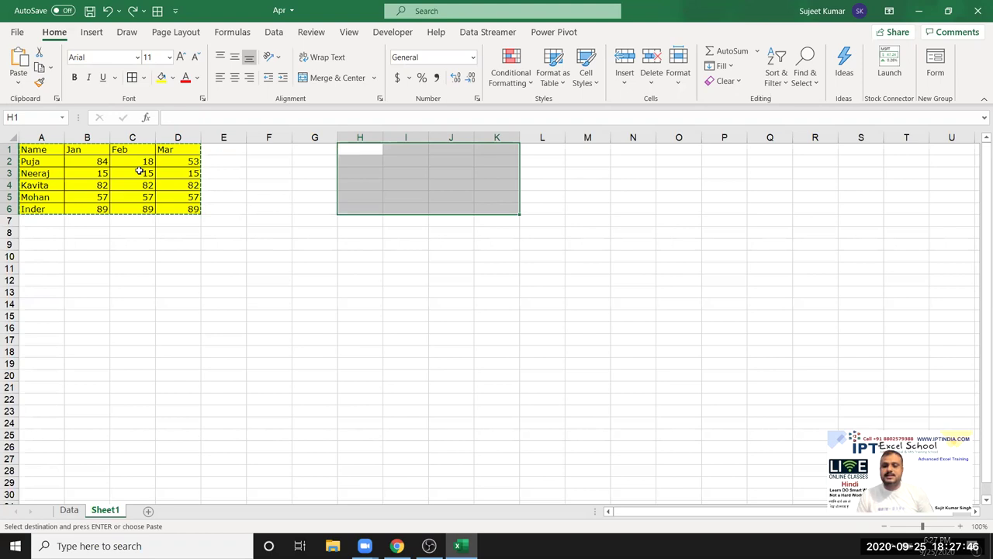
pyautogui.click(216, 165)
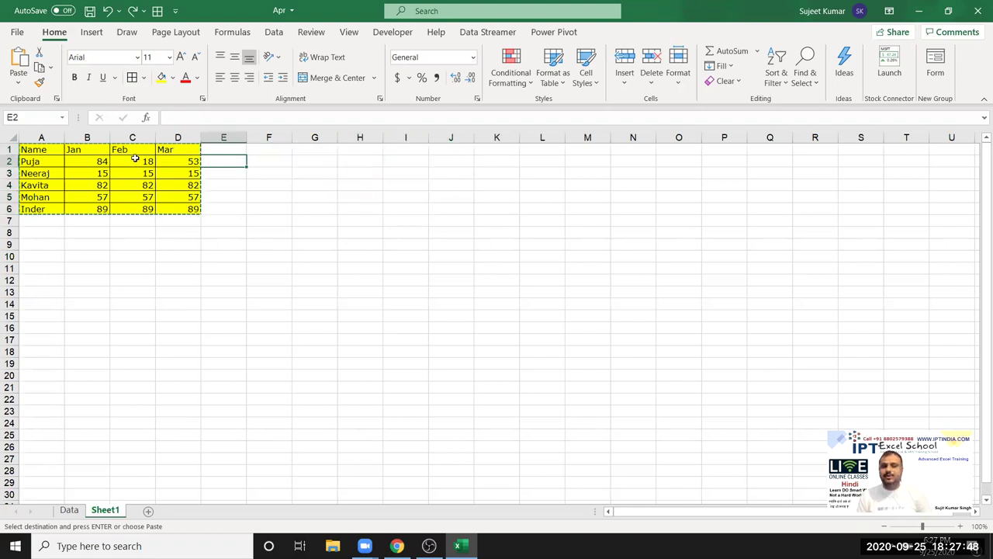
pyautogui.click(135, 158)
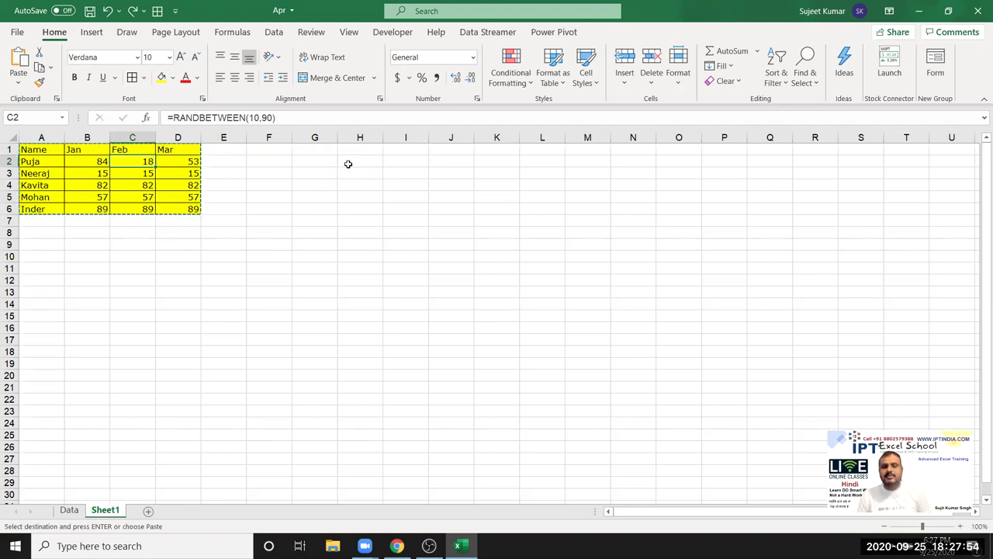
pyautogui.click(17, 83)
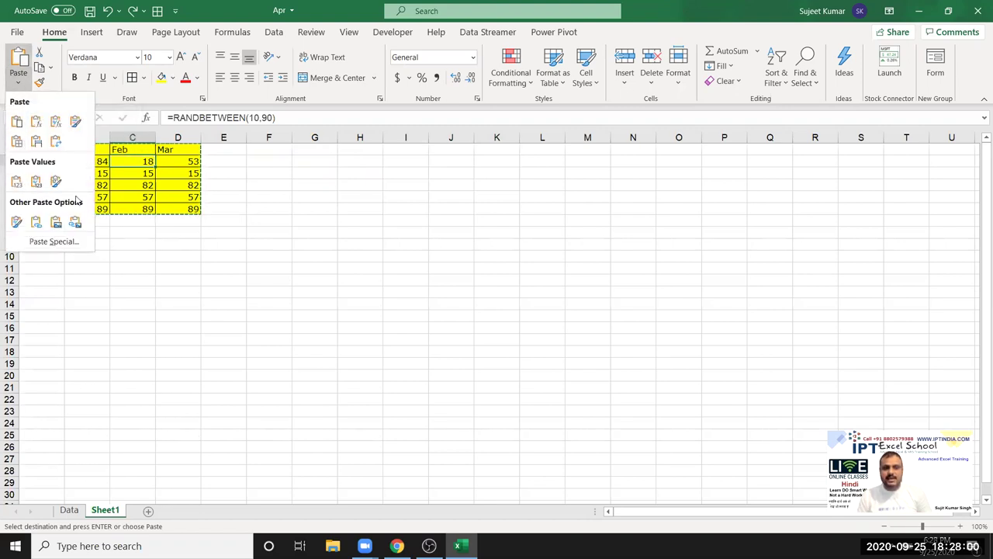
pyautogui.click(64, 242)
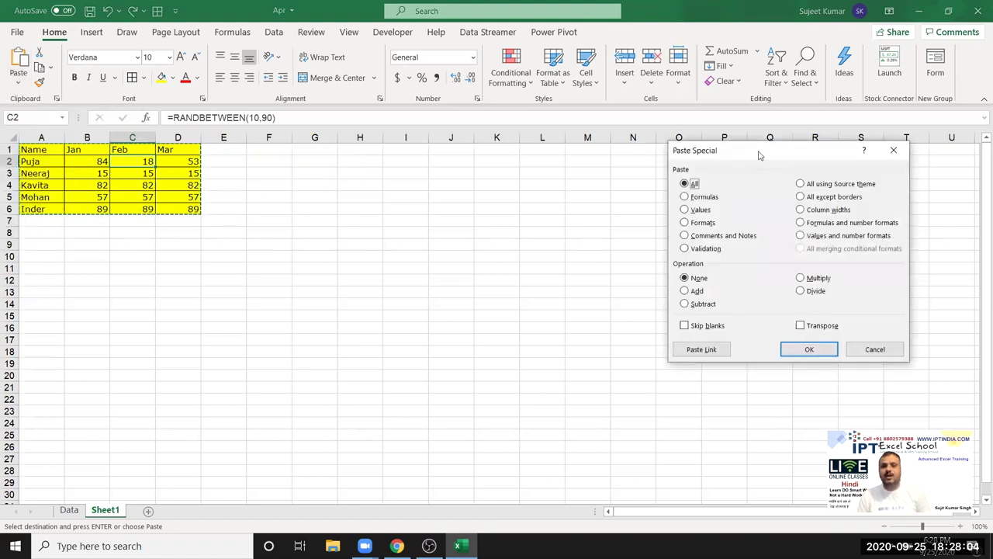
pyautogui.moveTo(753, 155); pyautogui.dragTo(318, 230)
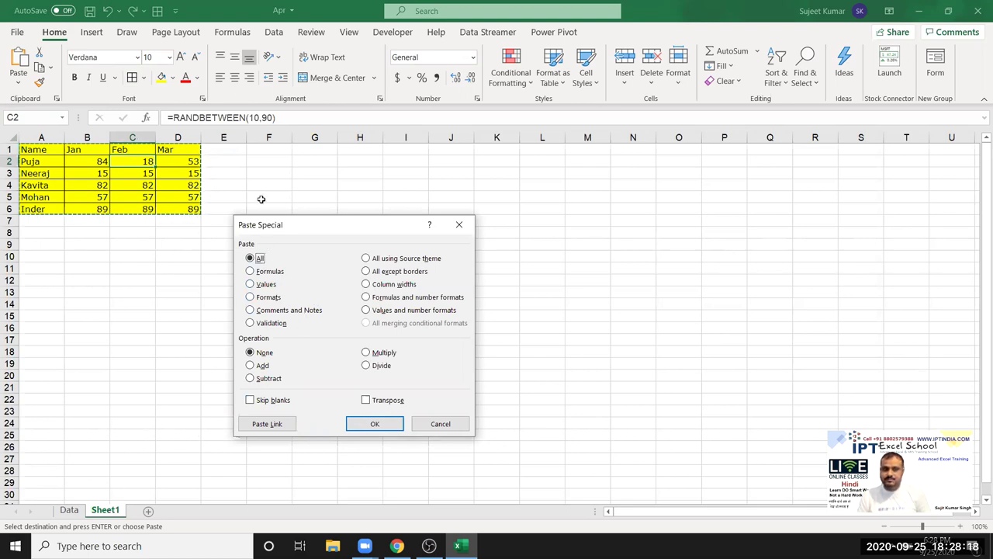
pyautogui.press('Escape')
pyautogui.click(261, 173)
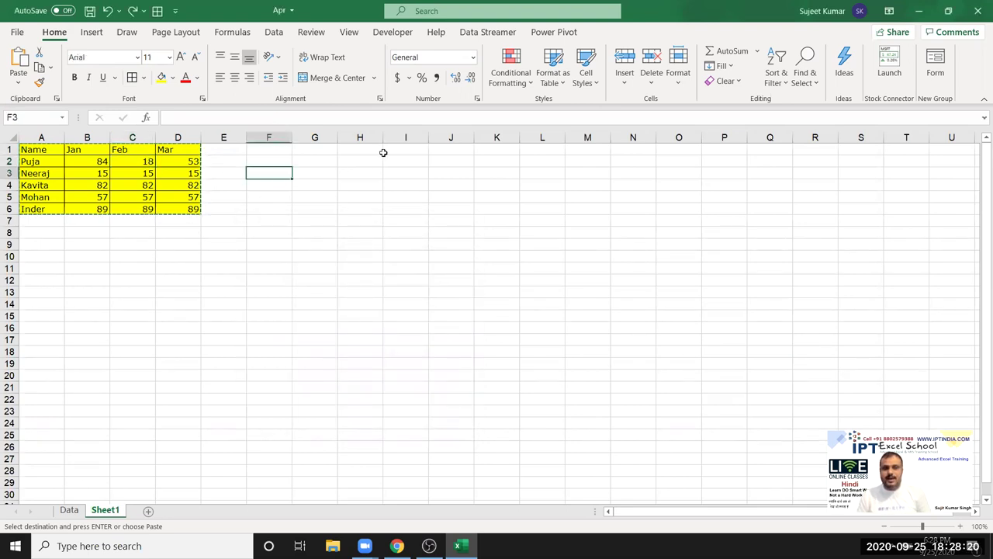
pyautogui.click(385, 152)
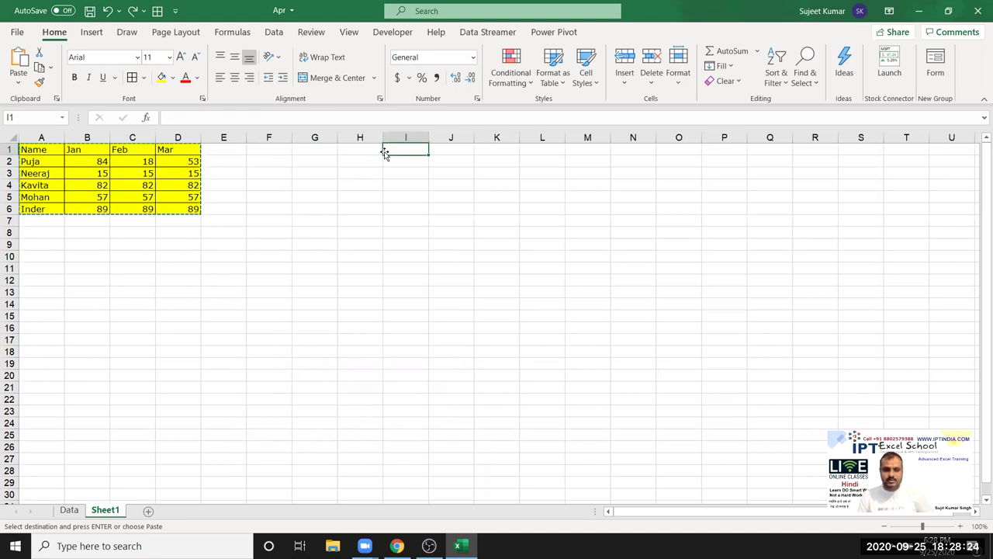
pyautogui.rightClick(395, 151)
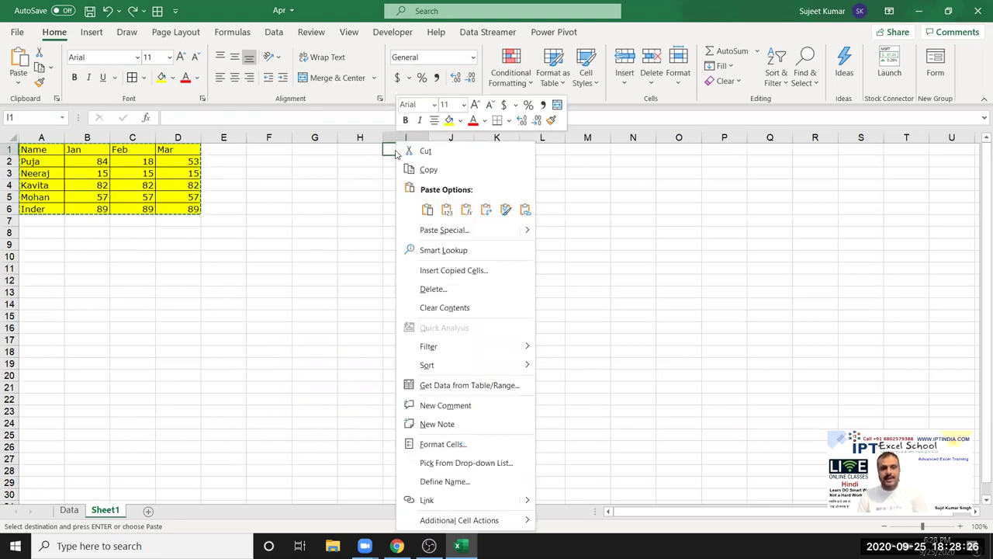
pyautogui.click(441, 230)
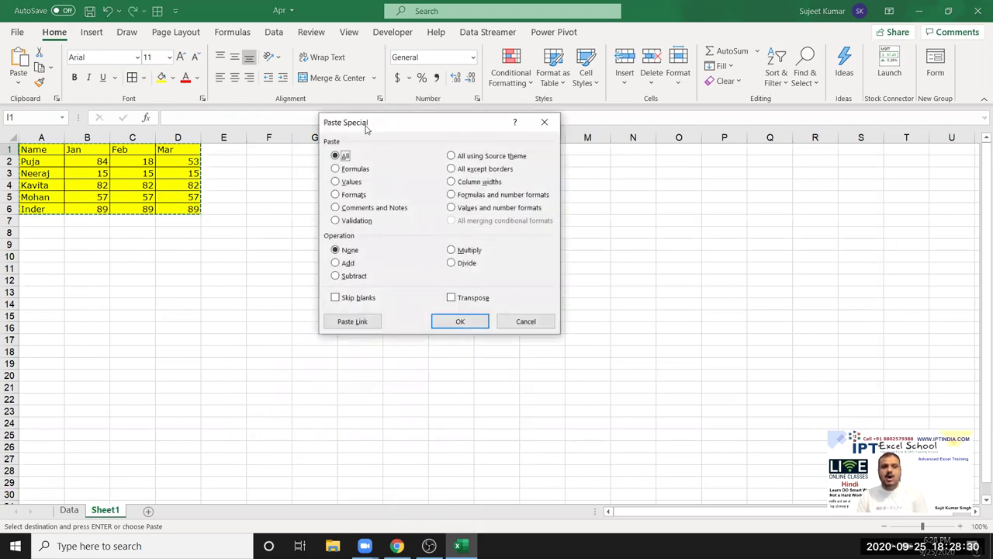
pyautogui.moveTo(369, 125); pyautogui.dragTo(587, 147)
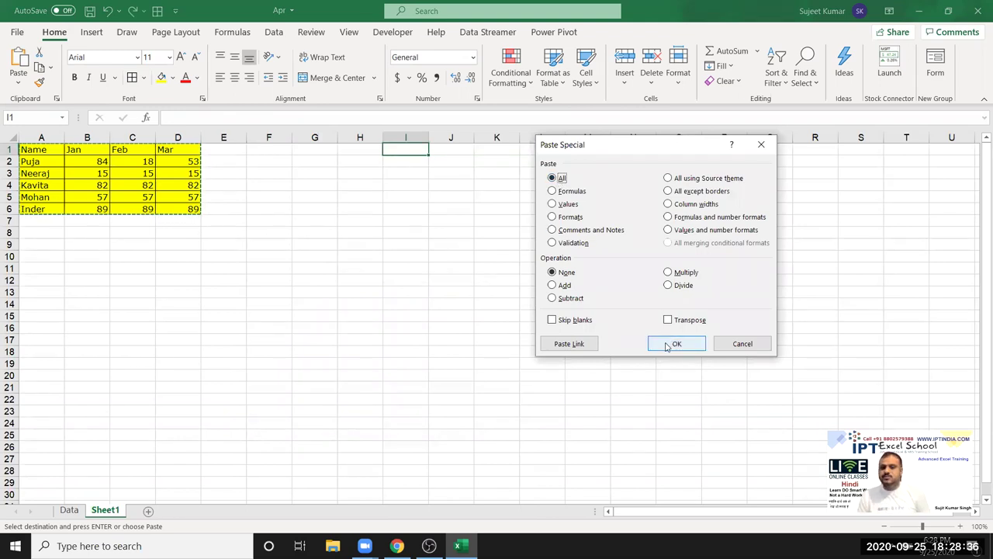
pyautogui.click(666, 346)
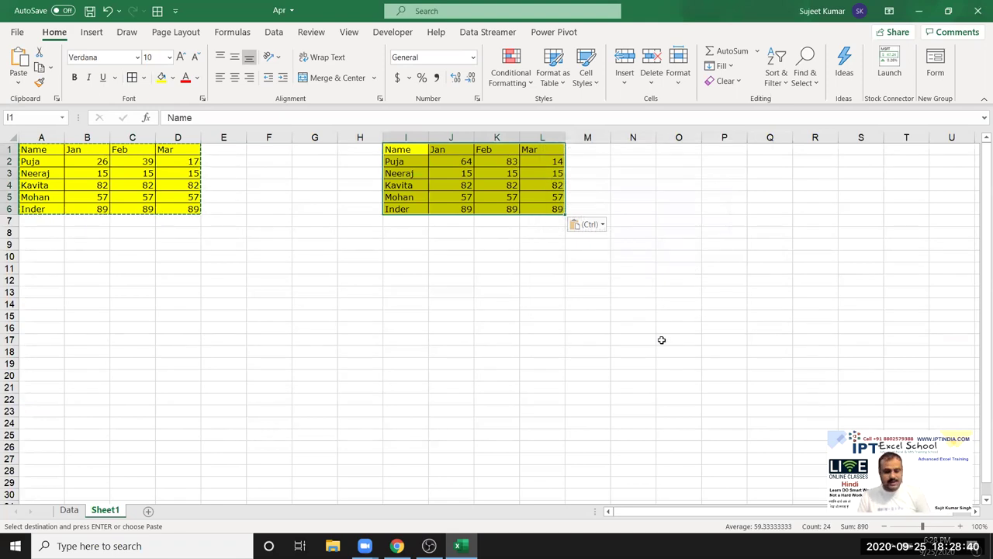
pyautogui.hotkey('ctrl', 'z')
# Paste only the formulas of the copied table into I1 with Paste Special.
pyautogui.click(421, 151)
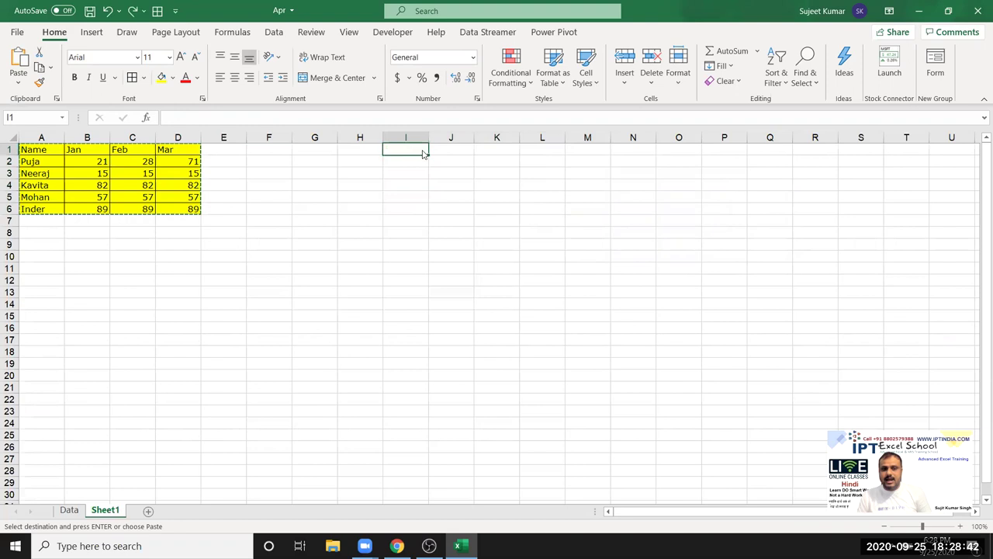
pyautogui.rightClick(422, 149)
pyautogui.click(471, 230)
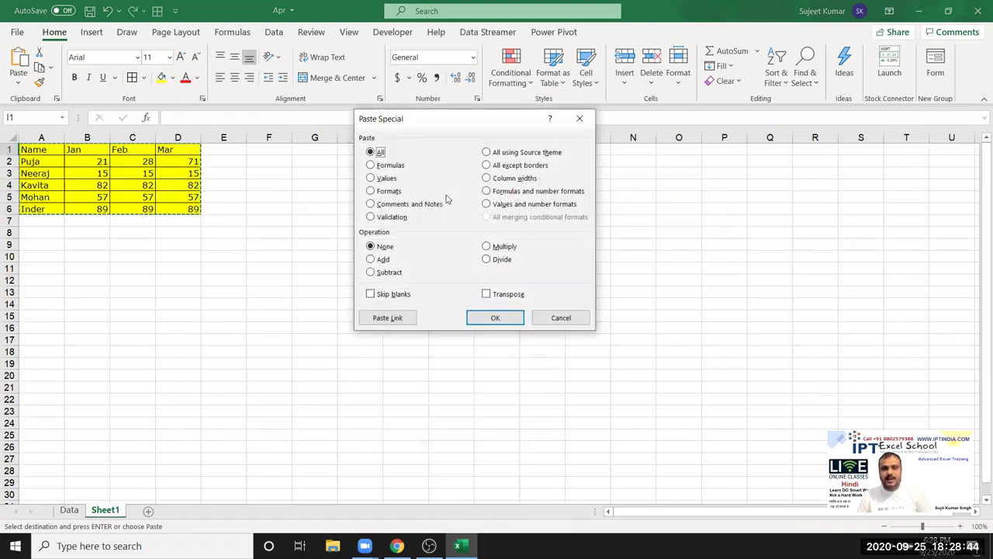
pyautogui.click(388, 165)
pyautogui.click(515, 317)
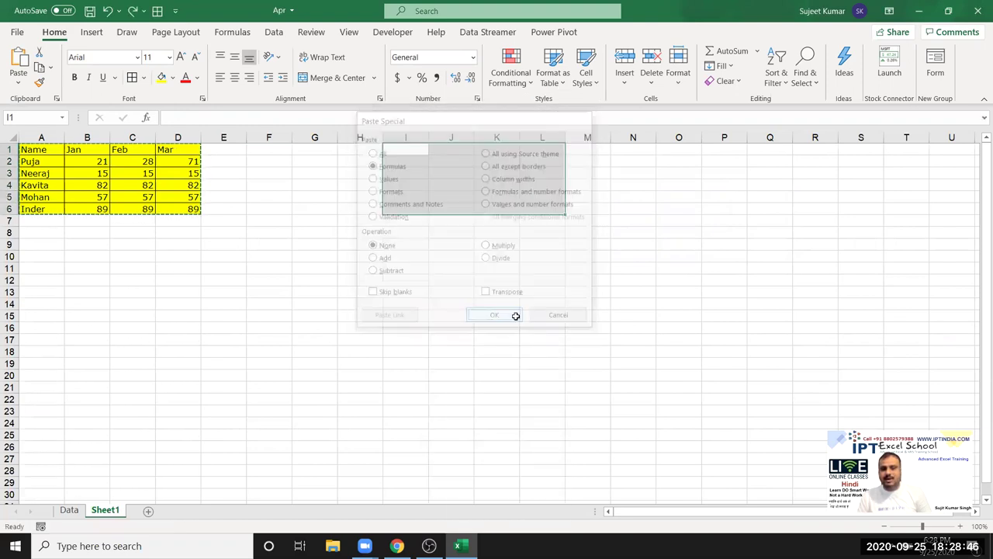
# Compare the pasted cells with source cells C3, D3 and D4, then undo the paste.
pyautogui.click(166, 187)
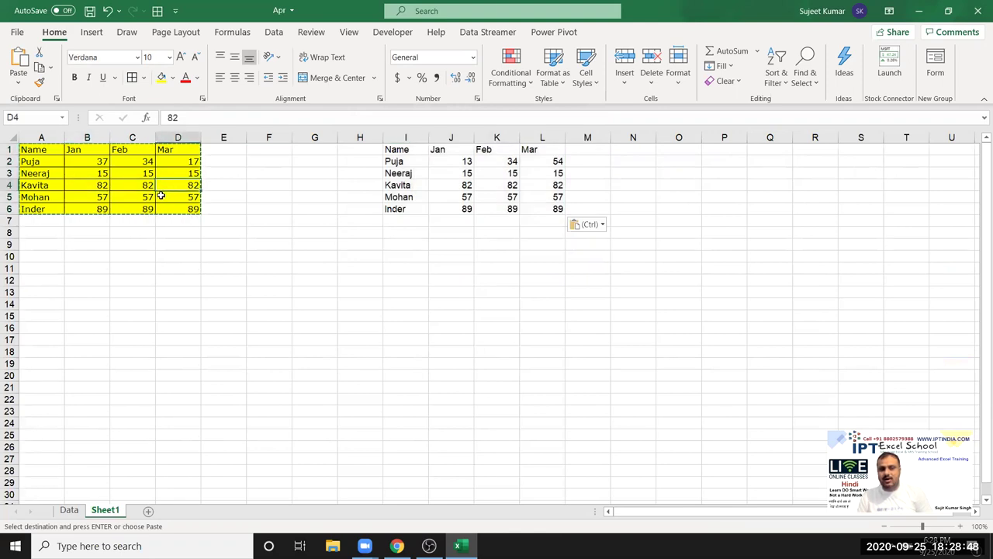
pyautogui.click(435, 182)
pyautogui.press('Right')
pyautogui.press('Right')
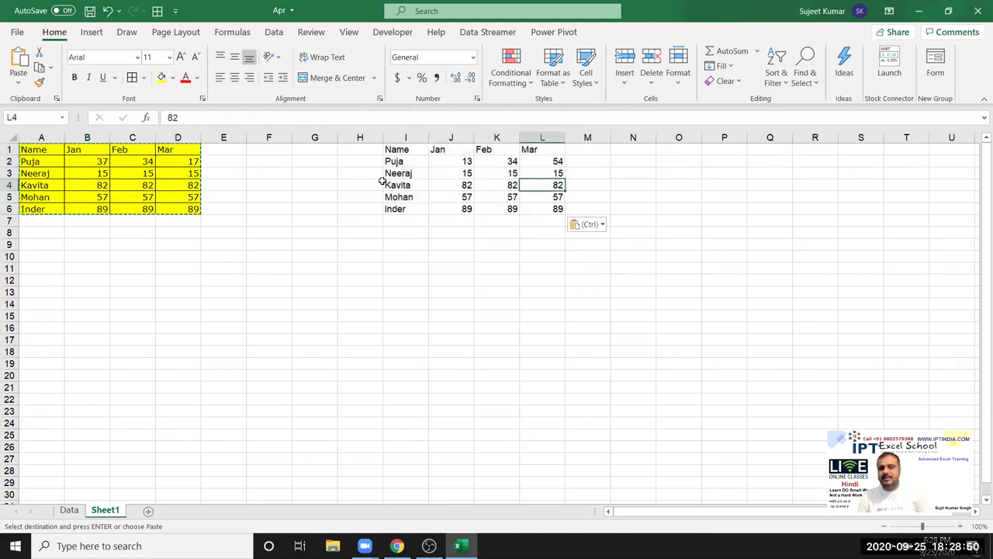
pyautogui.click(516, 173)
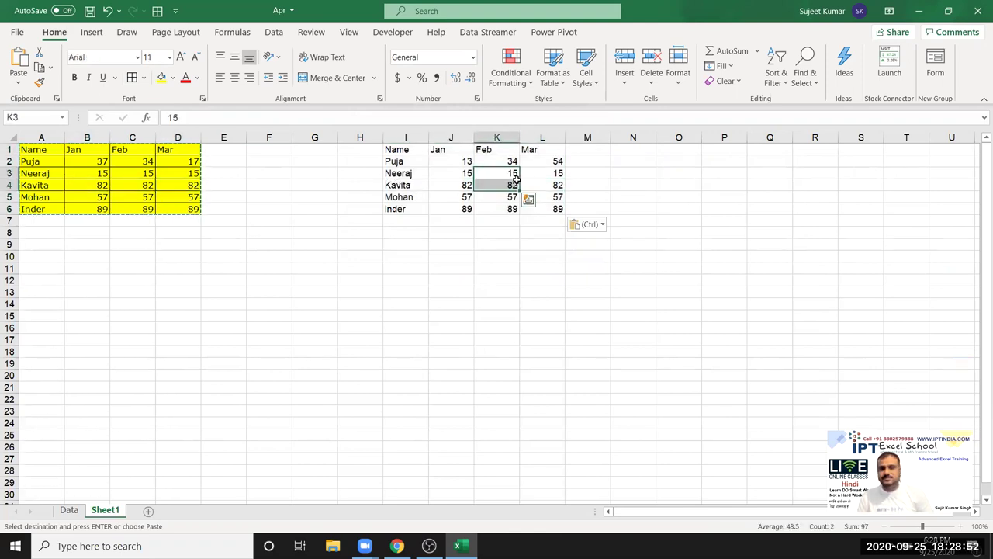
pyautogui.click(187, 180)
pyautogui.click(146, 175)
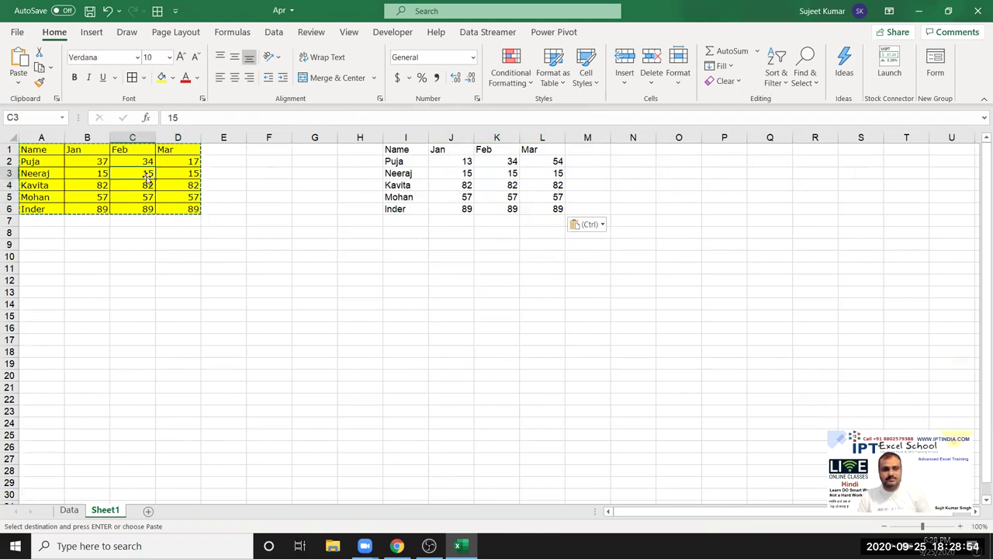
pyautogui.hotkey('ctrl', 'z')
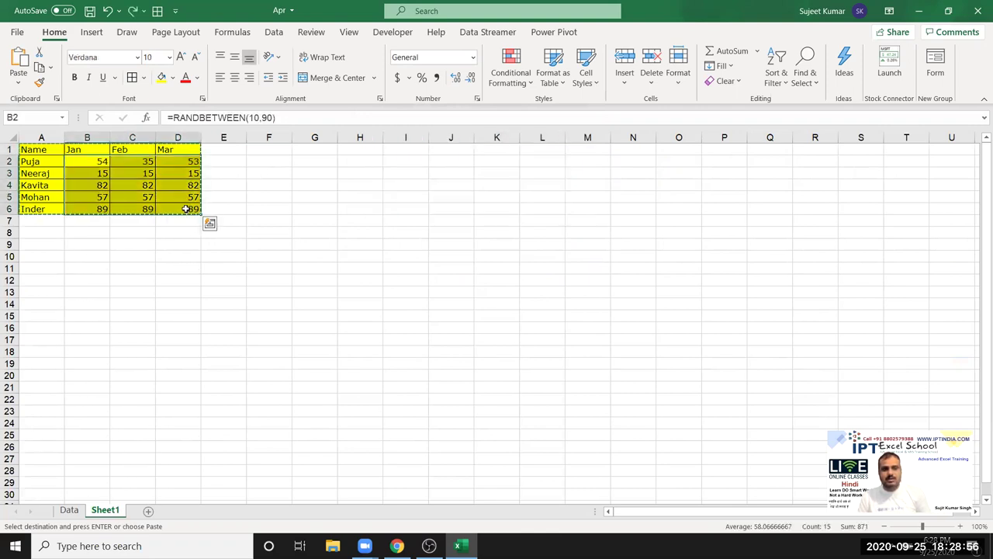
# Paste the table's formulas only into I1 again with Paste Special.
pyautogui.click(316, 167)
pyautogui.moveTo(316, 167); pyautogui.dragTo(352, 159)
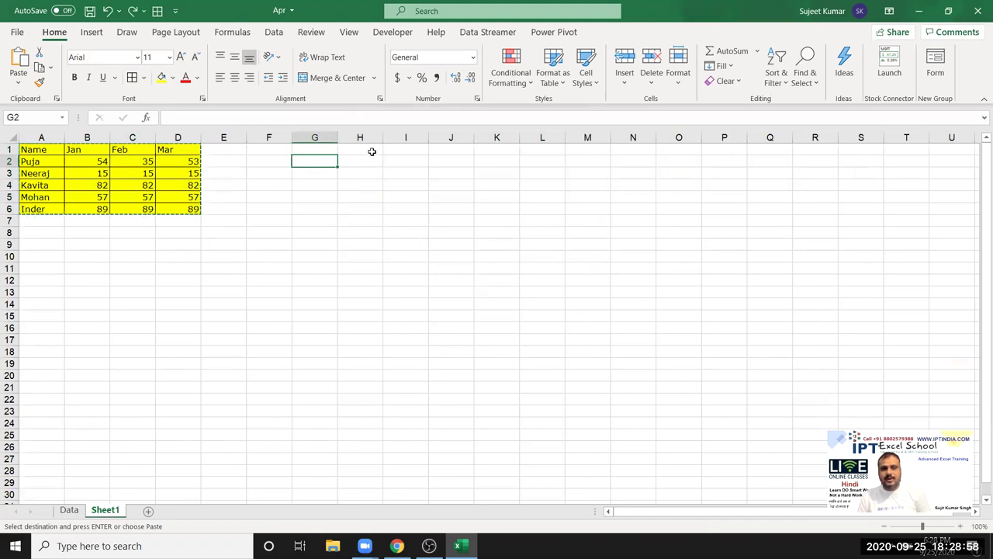
pyautogui.click(397, 151)
pyautogui.rightClick(395, 150)
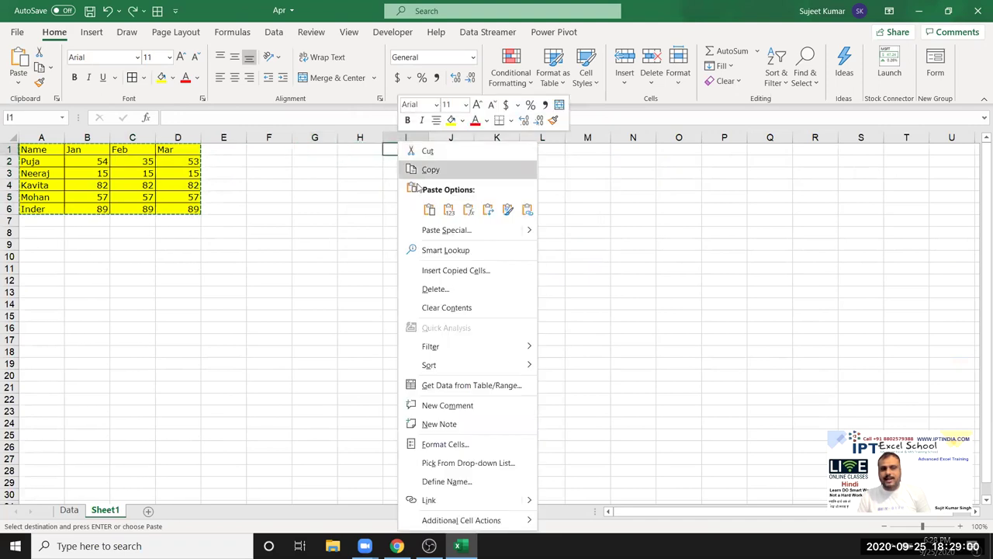
pyautogui.click(440, 226)
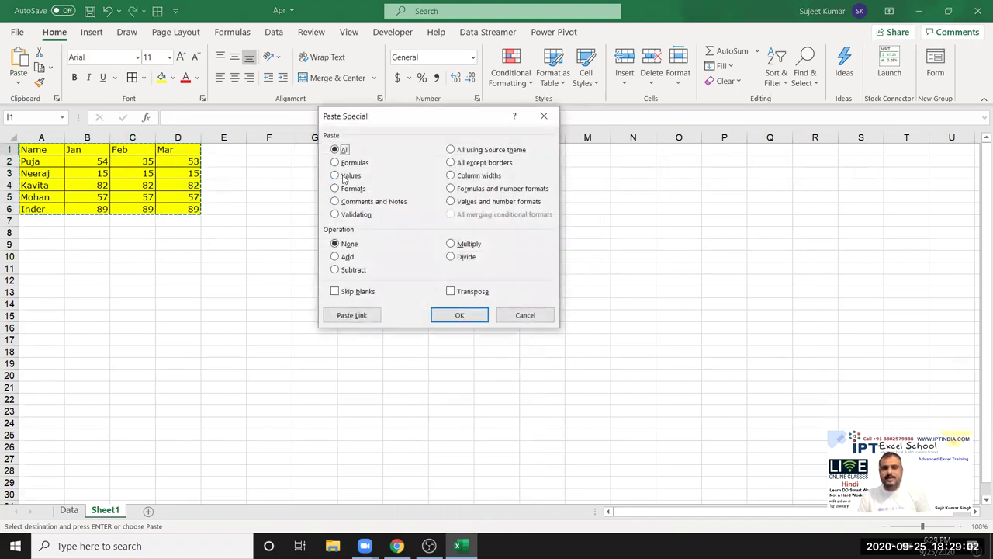
pyautogui.click(342, 163)
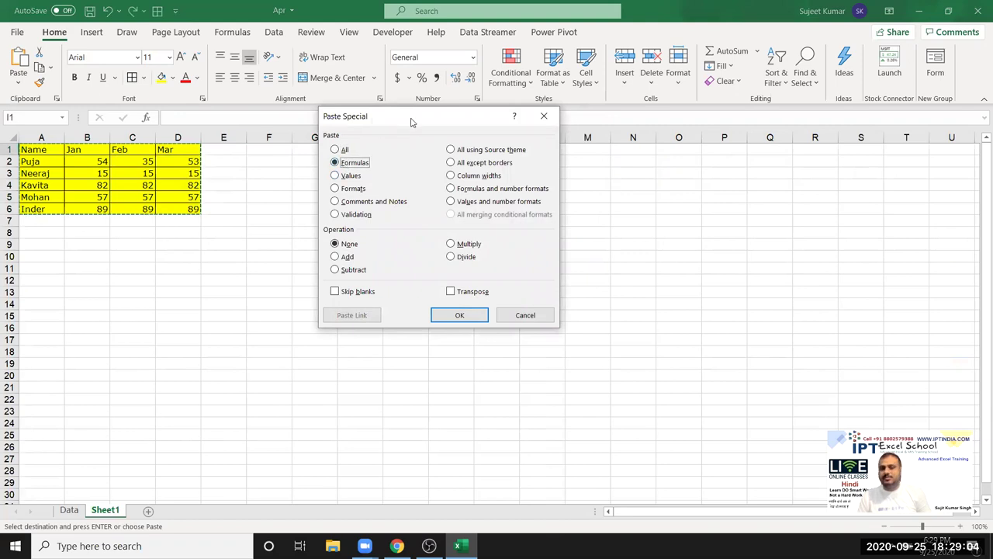
pyautogui.moveTo(411, 122); pyautogui.dragTo(621, 87)
pyautogui.click(651, 292)
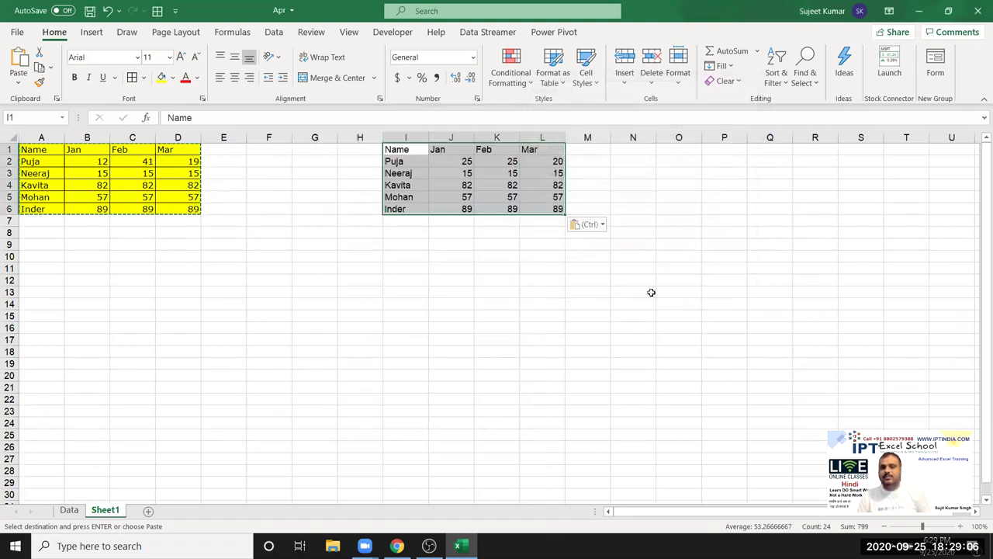
# Compare pasted cell K5 with source cell C3, then undo the paste.
pyautogui.click(515, 199)
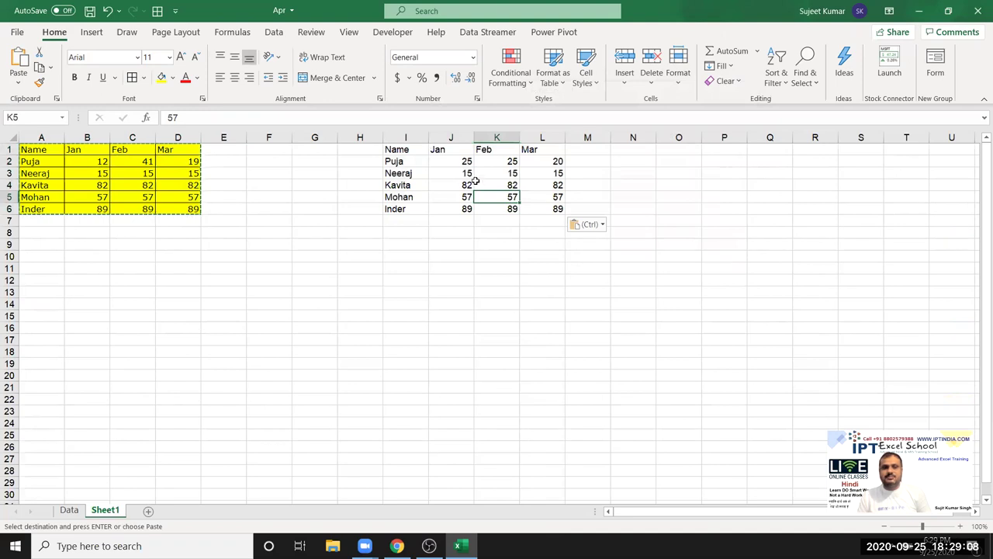
pyautogui.click(152, 176)
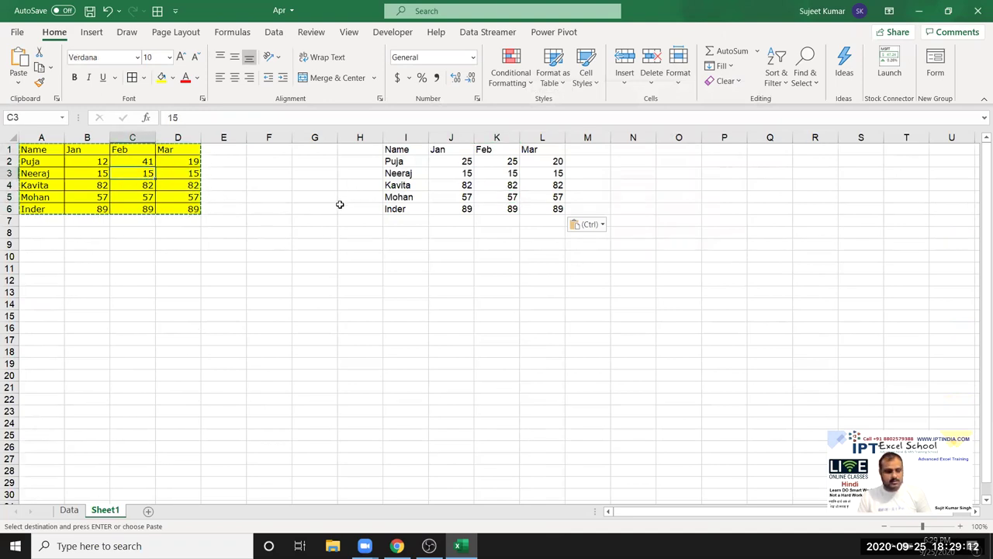
pyautogui.hotkey('ctrl', 'z')
pyautogui.hotkey('ctrl', 'z')
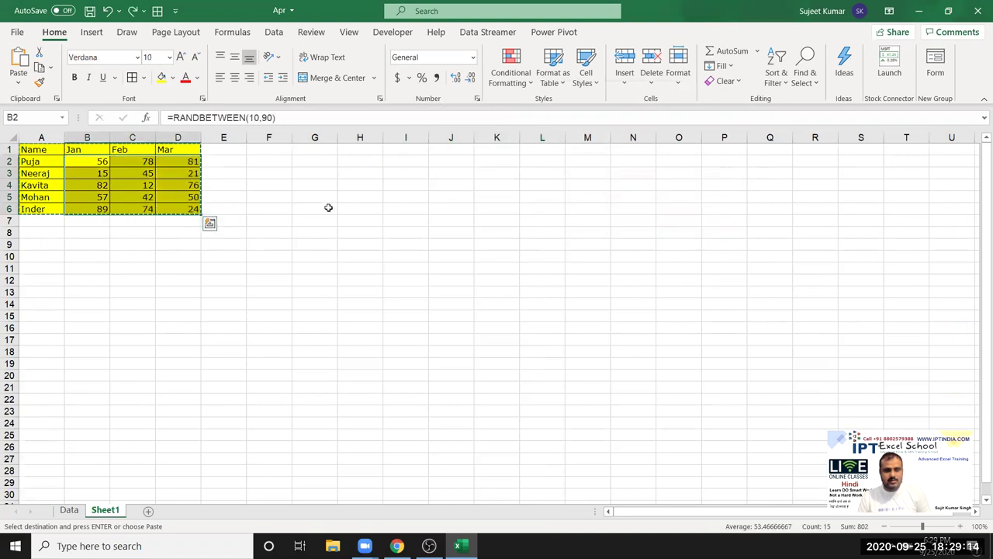
# Leave copy mode, then select and copy the whole table A1:D6.
pyautogui.click(328, 207)
pyautogui.press('Escape')
pyautogui.click(331, 246)
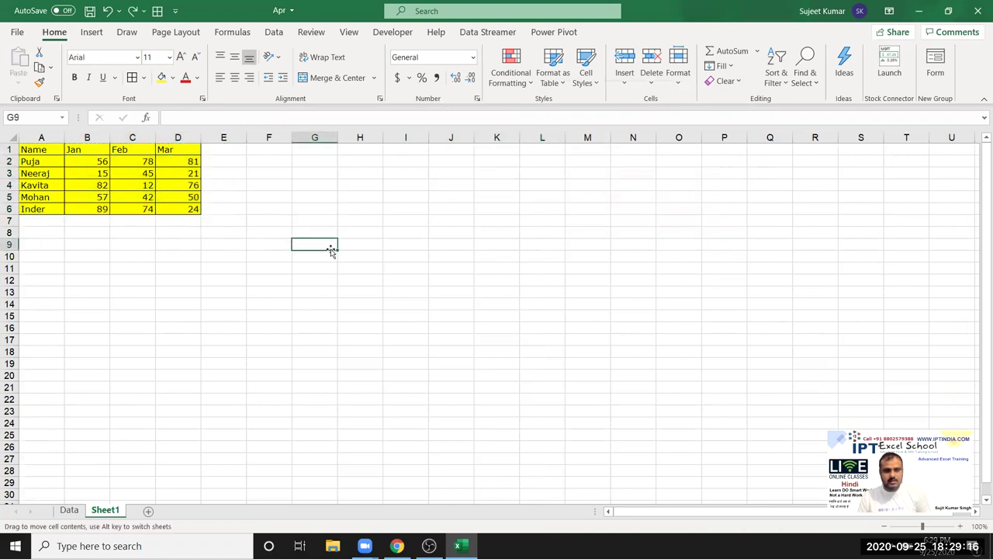
pyautogui.click(242, 279)
pyautogui.moveTo(35, 149); pyautogui.dragTo(188, 209)
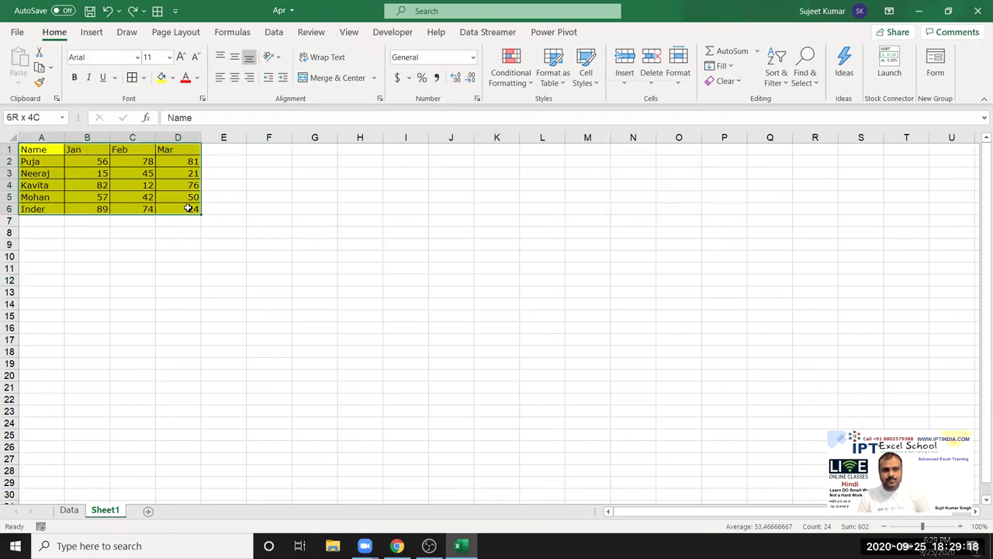
pyautogui.hotkey('ctrl', 'c')
# Paste only the table's formulas into I1 with Paste Special.
pyautogui.click(381, 149)
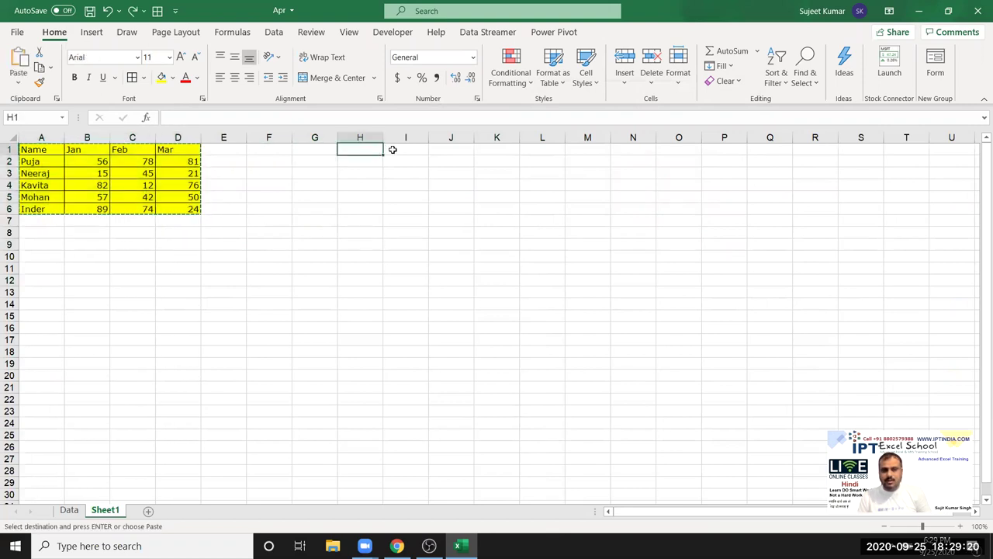
pyautogui.rightClick(392, 147)
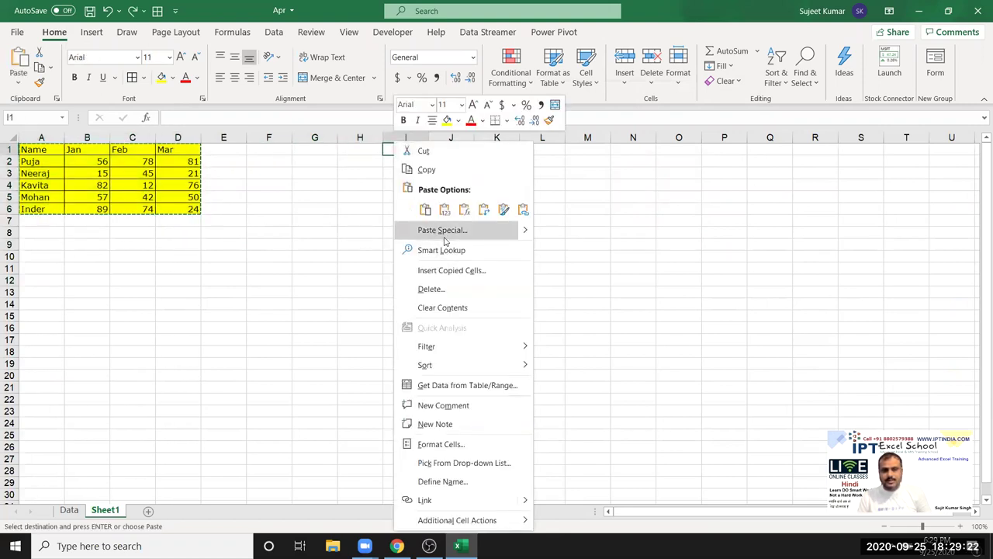
pyautogui.click(441, 231)
pyautogui.click(357, 174)
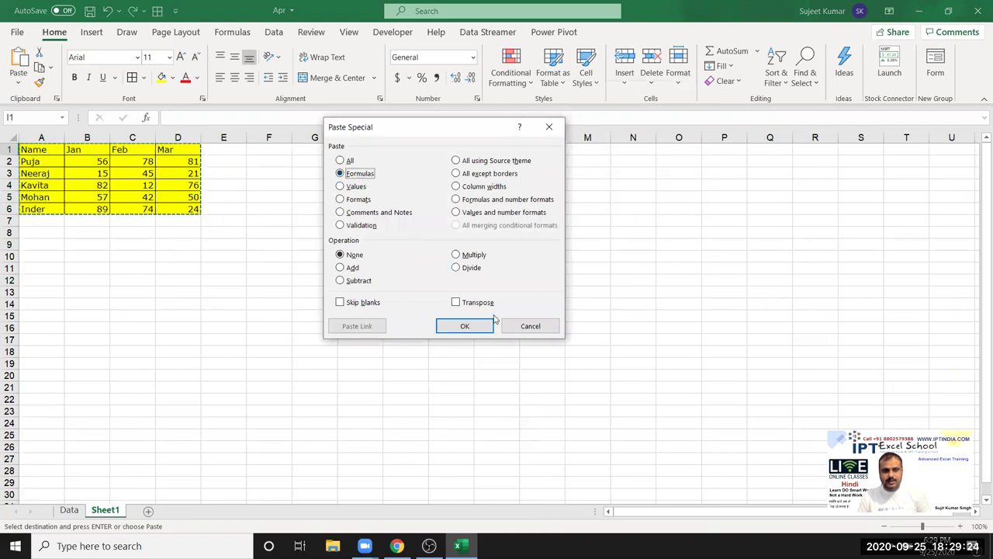
pyautogui.click(487, 328)
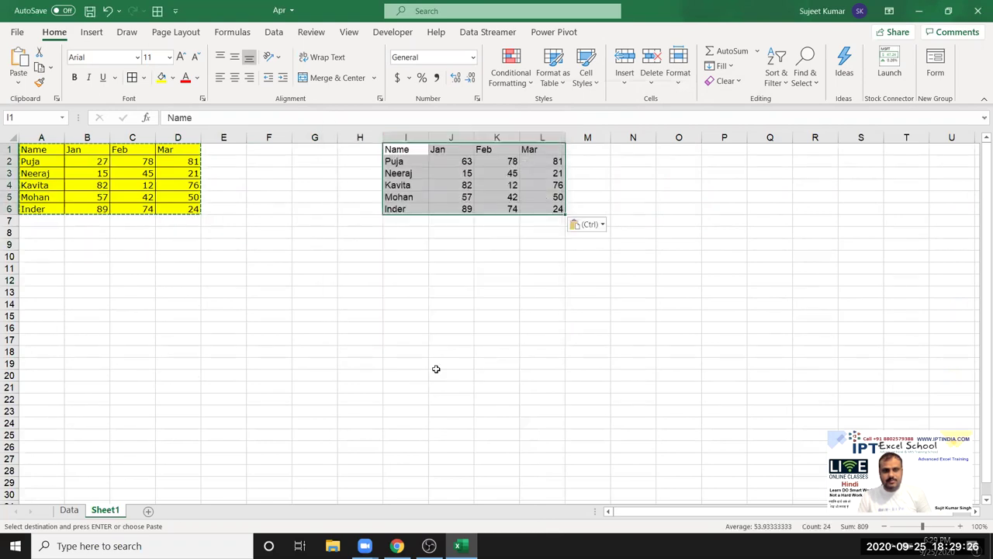
# Compare pasted cell J4 with source cell B4, then undo twice.
pyautogui.click(377, 174)
pyautogui.click(458, 180)
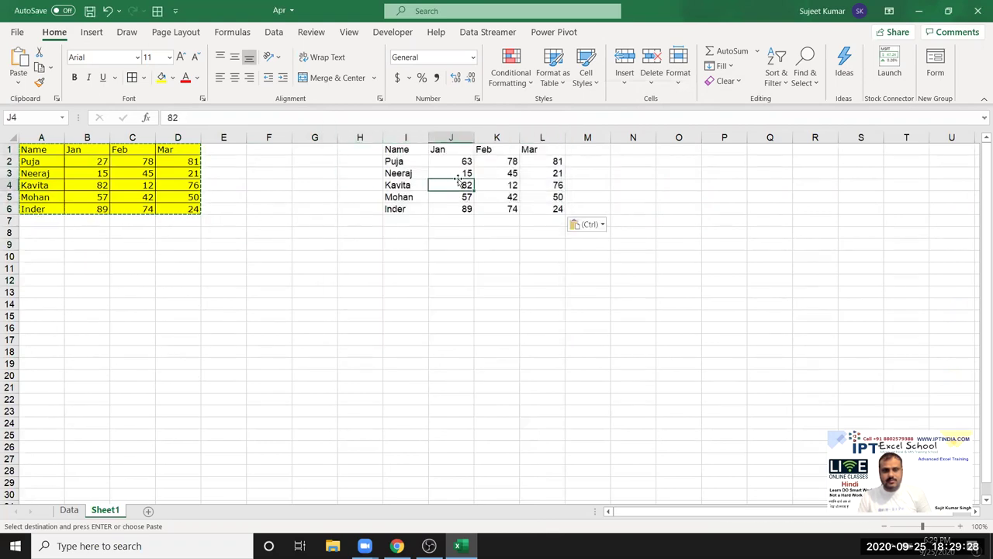
pyautogui.click(91, 187)
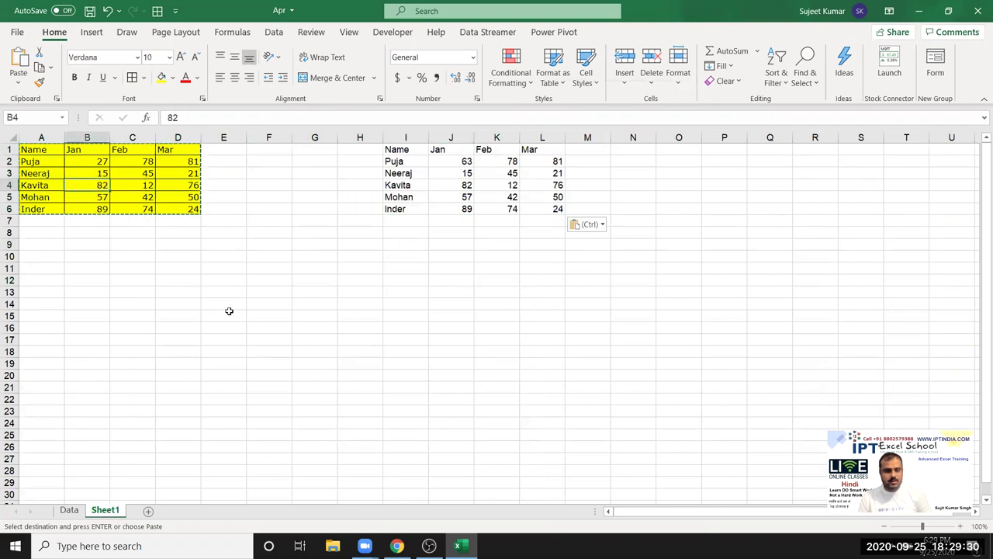
pyautogui.hotkey('ctrl', 'z')
pyautogui.hotkey('ctrl', 'z')
pyautogui.hotkey('ctrl', 'z')
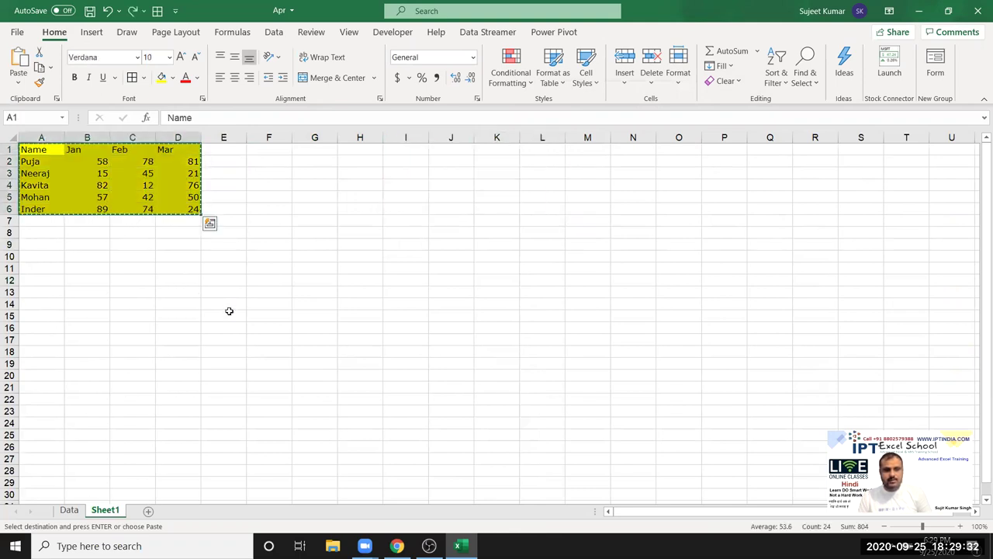
# Undo earlier edits, removing the table's yellow fill.
pyautogui.click(180, 185)
pyautogui.press('Left')
pyautogui.hotkey('ctrl', 'z')
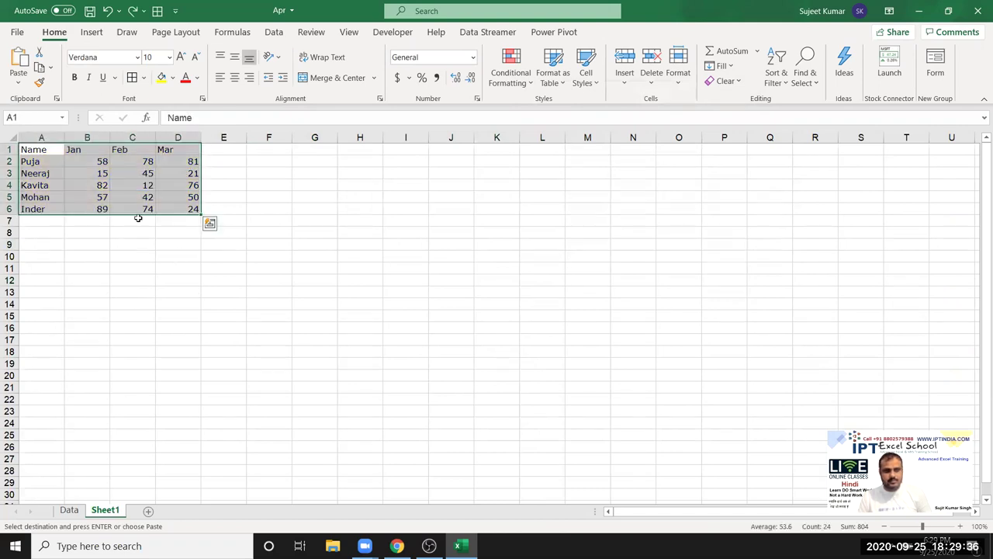
pyautogui.click(135, 194)
pyautogui.hotkey('ctrl', 'z')
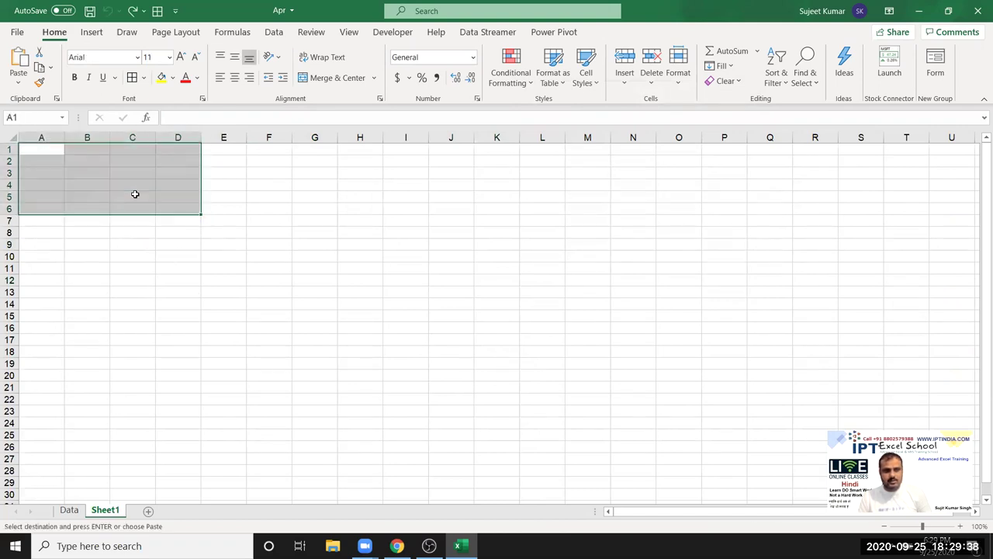
# Paste the copied table from the Data sheet back into A1 on Sheet1.
pyautogui.click(74, 503)
pyautogui.click(72, 511)
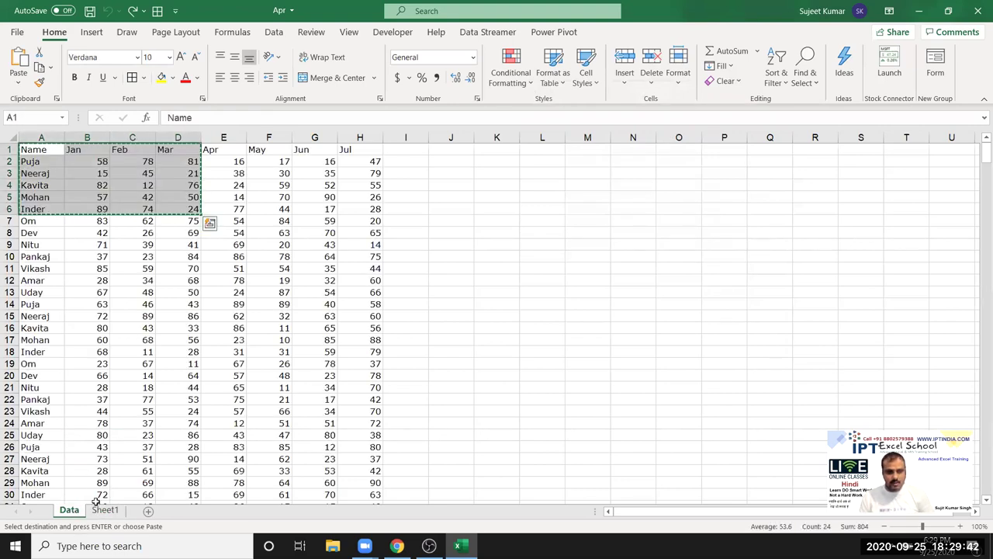
pyautogui.click(104, 509)
pyautogui.click(39, 149)
pyautogui.hotkey('ctrl', 'v')
# Enter =RANDBETWEEN(10,90) in B2 and fill it across and down through B2:D7.
pyautogui.click(77, 161)
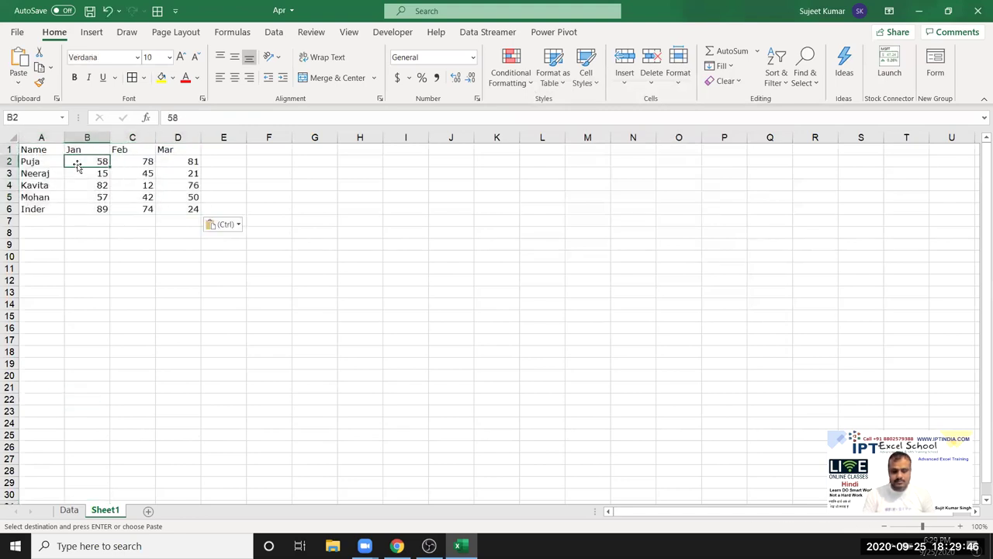
pyautogui.write('=ra')
pyautogui.press('Down')
pyautogui.press('Down')
pyautogui.press('Down')
pyautogui.press('Tab')
pyautogui.write('10,90')
pyautogui.press('Return')
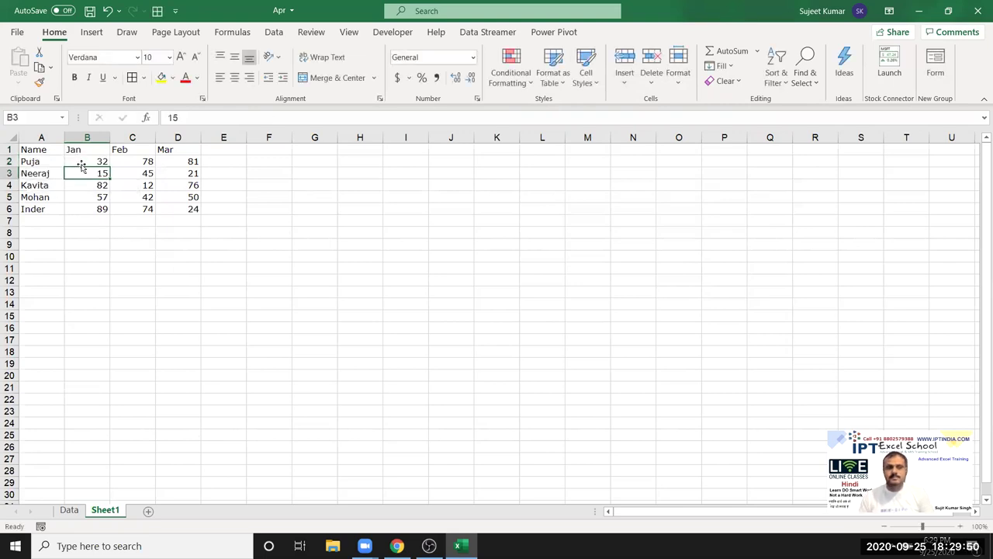
pyautogui.moveTo(78, 164); pyautogui.dragTo(177, 213)
pyautogui.hotkey('ctrl', 'r')
pyautogui.hotkey('ctrl', 'd')
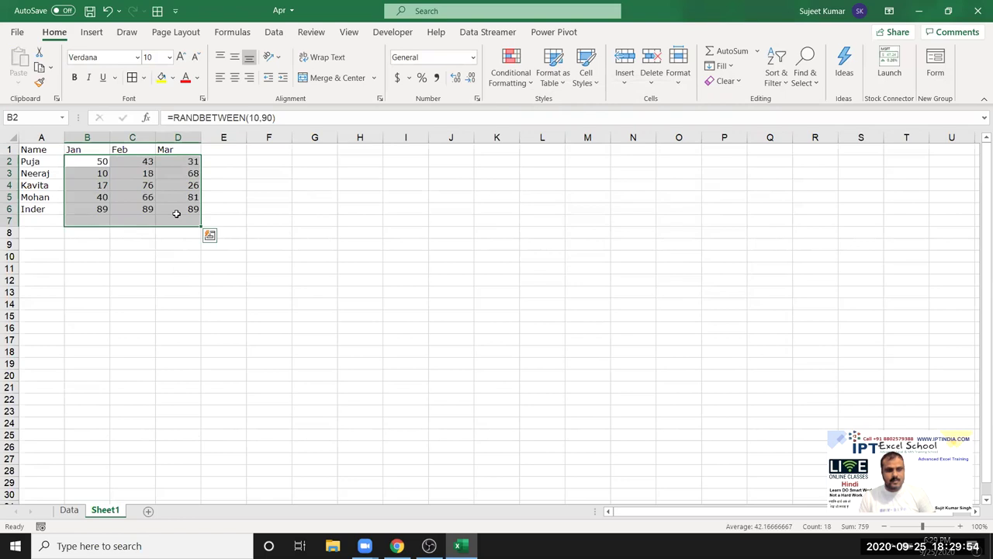
pyautogui.click(160, 201)
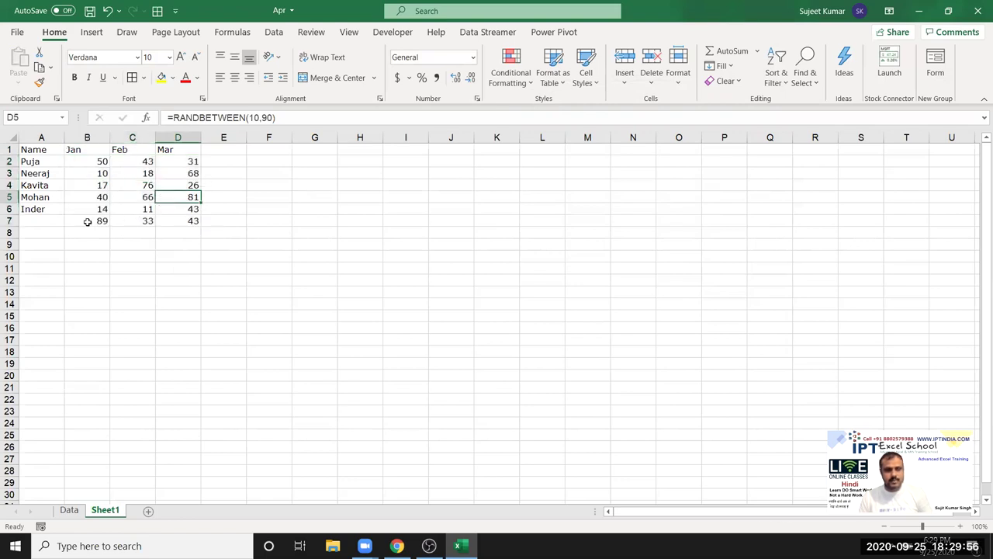
# Clear row 7, fill A1:D6 yellow, and copy the table.
pyautogui.moveTo(88, 222); pyautogui.dragTo(194, 233)
pyautogui.press('Delete')
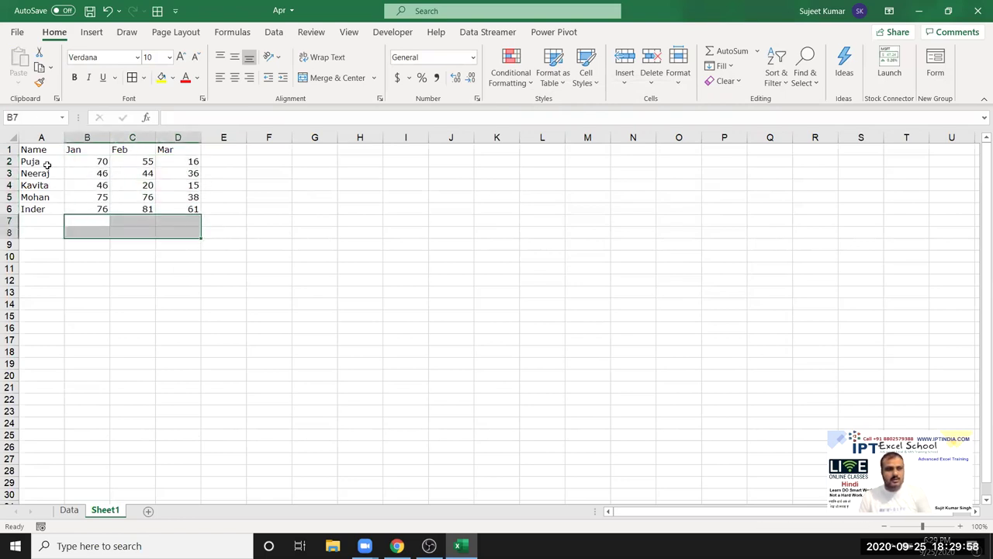
pyautogui.moveTo(37, 149); pyautogui.dragTo(174, 208)
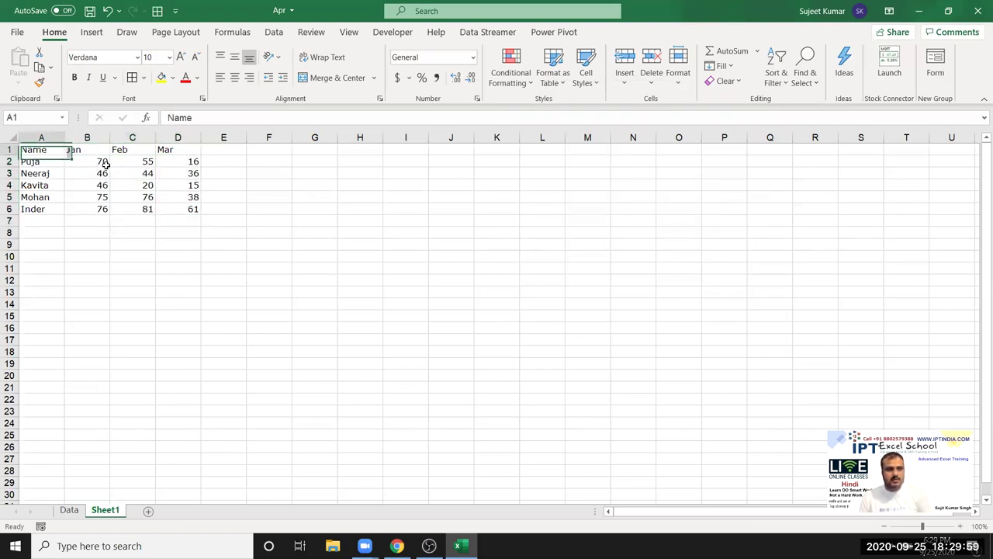
pyautogui.click(161, 79)
pyautogui.hotkey('ctrl', 'c')
# Paste only the table's formulas into J1 with Paste Special.
pyautogui.click(360, 150)
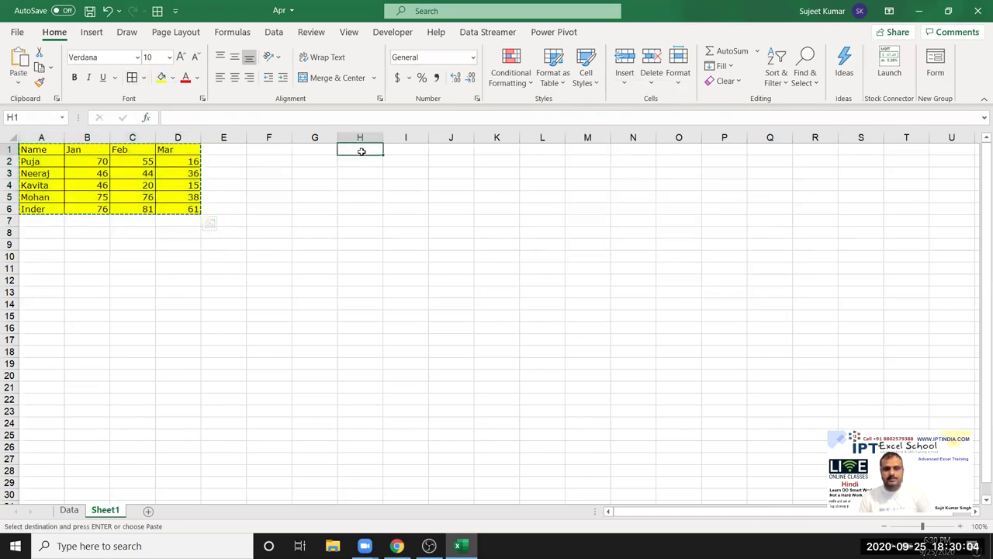
pyautogui.click(450, 153)
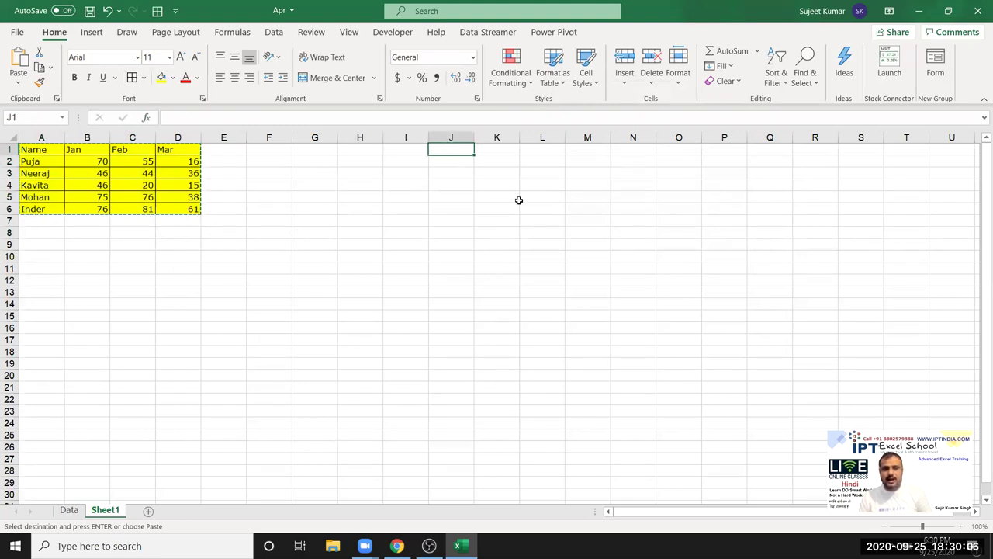
pyautogui.rightClick(450, 152)
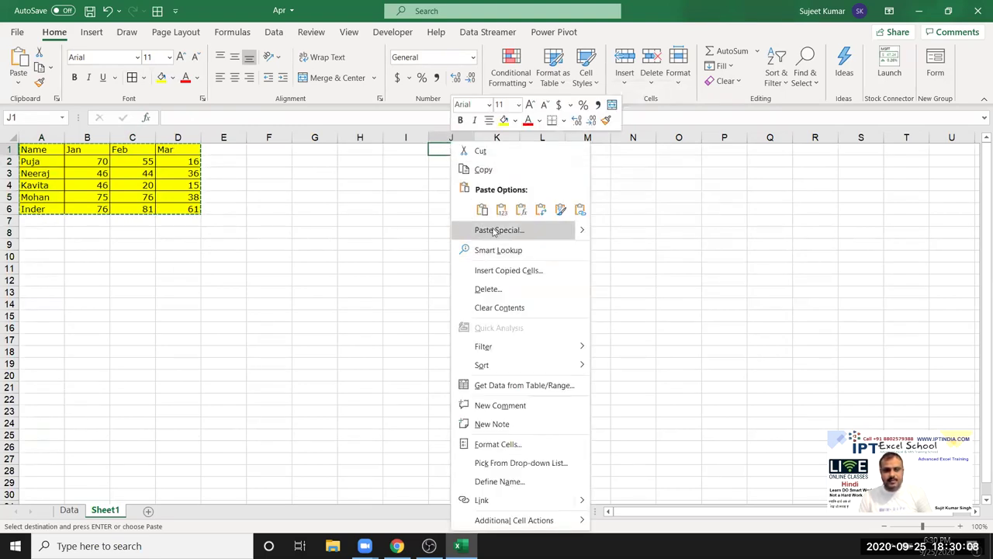
pyautogui.click(495, 230)
pyautogui.click(403, 175)
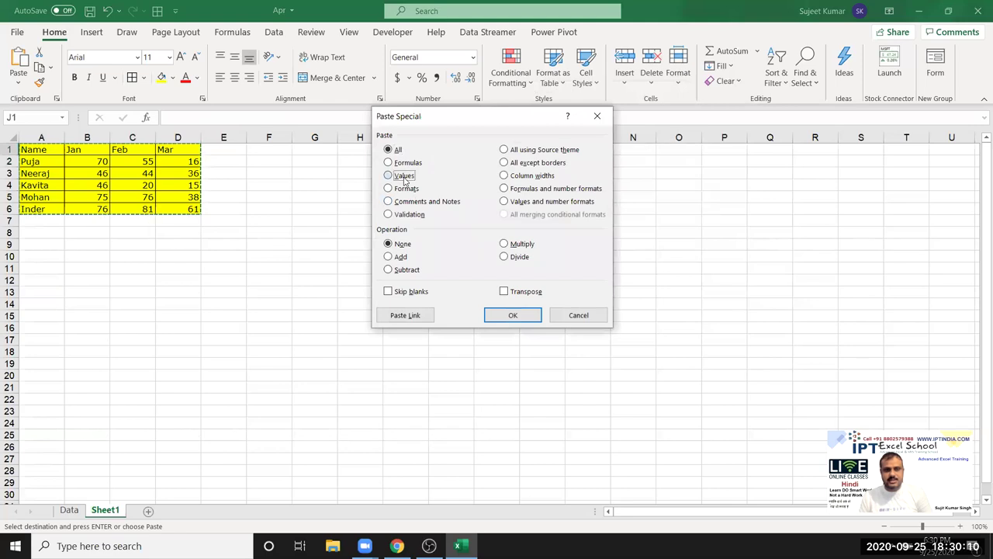
pyautogui.click(404, 163)
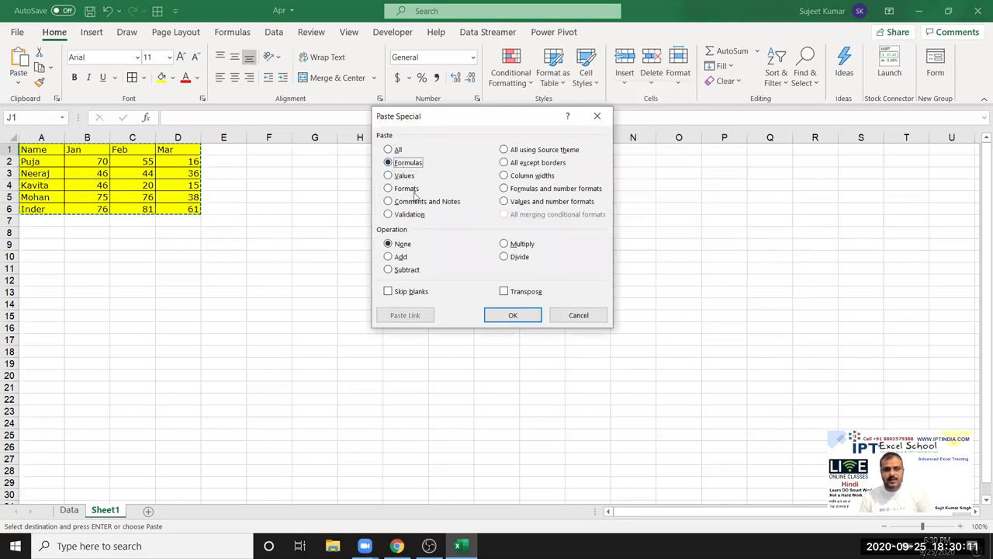
pyautogui.click(511, 315)
# Compare the pasted cells' RANDBETWEEN formulas with the original table cells.
pyautogui.click(511, 175)
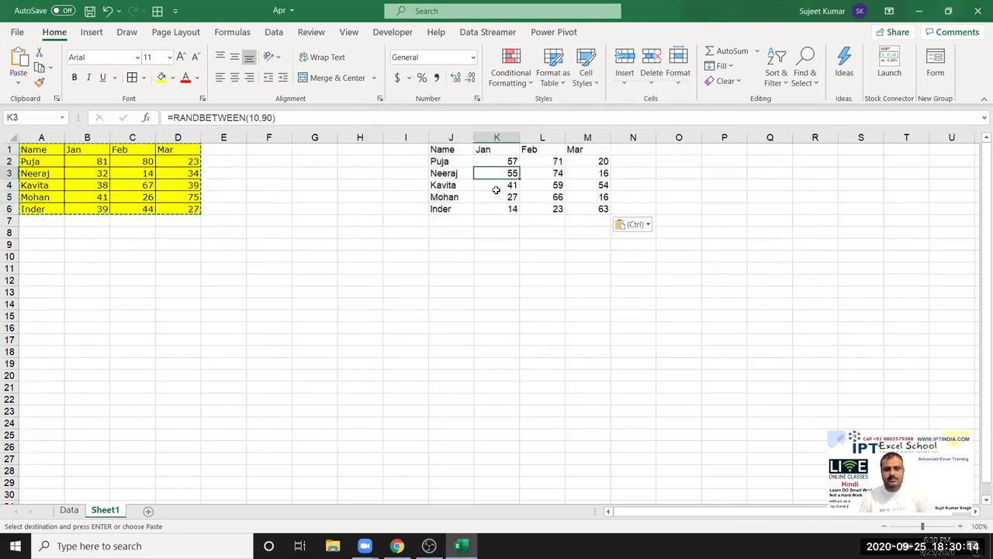
pyautogui.click(150, 191)
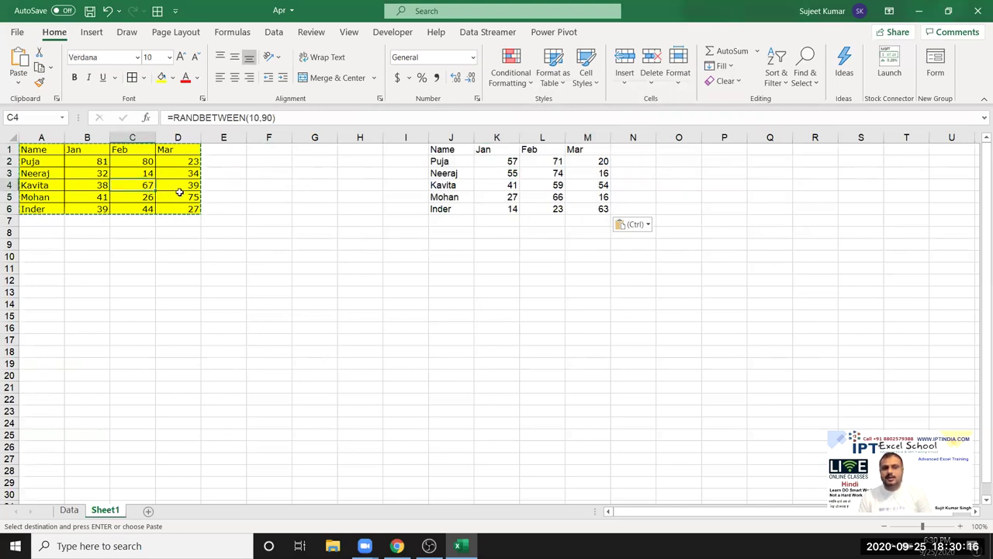
pyautogui.click(95, 174)
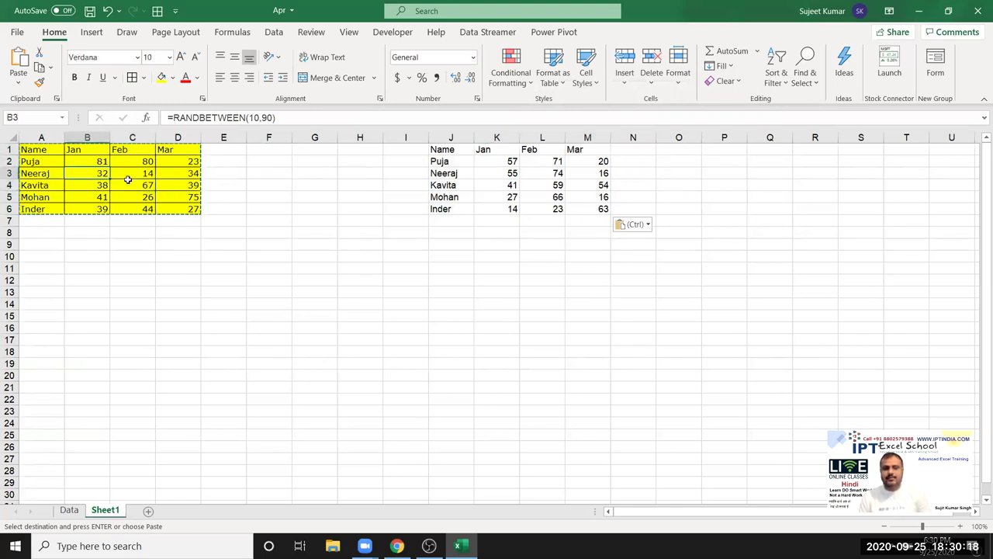
pyautogui.click(506, 174)
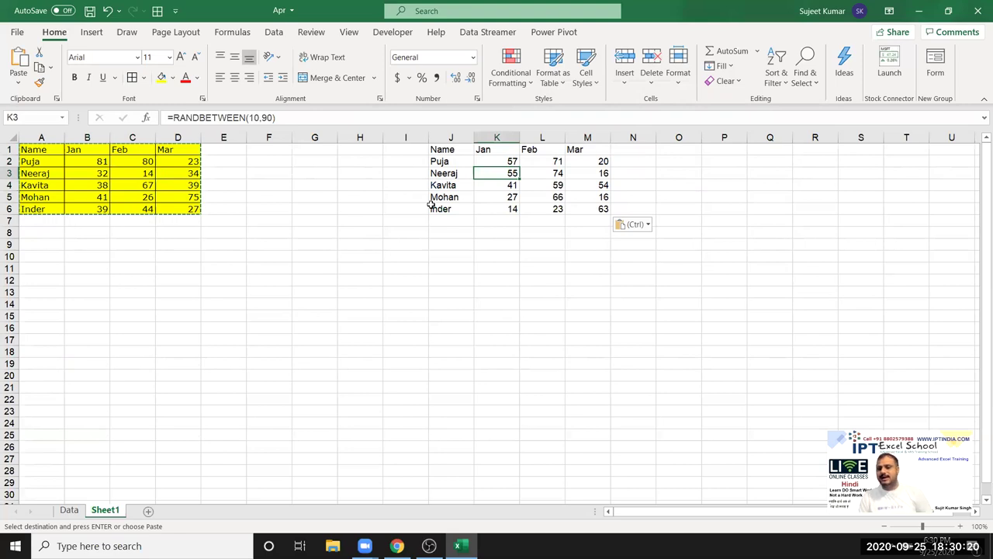
pyautogui.click(444, 149)
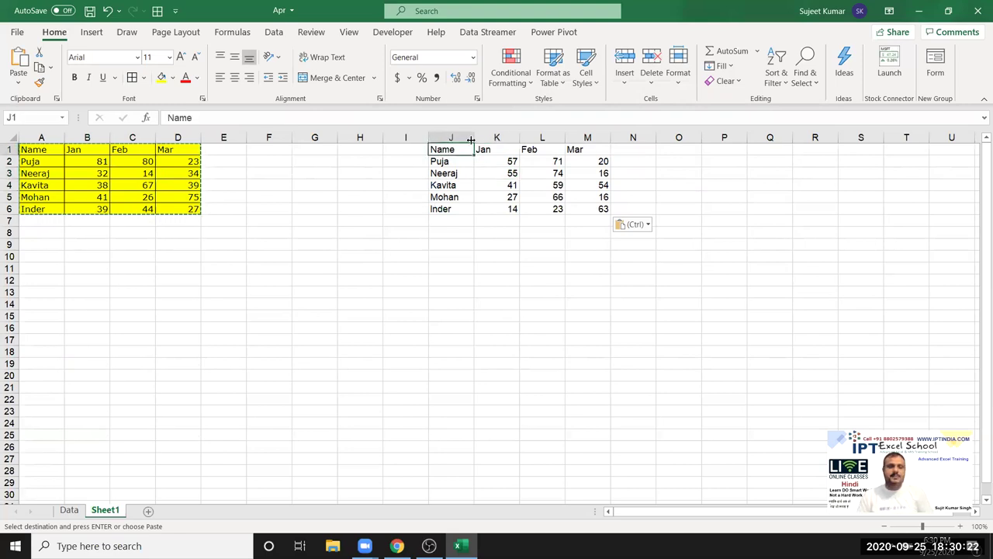
pyautogui.press('Right')
pyautogui.press('Right')
pyautogui.press('Right')
pyautogui.press('Left')
pyautogui.press('Left')
pyautogui.press('Left')
pyautogui.press('Down')
pyautogui.press('Down')
pyautogui.press('Down')
pyautogui.press('Down')
pyautogui.press('Down')
pyautogui.press('Up')
pyautogui.press('Up')
pyautogui.press('Up')
pyautogui.press('Up')
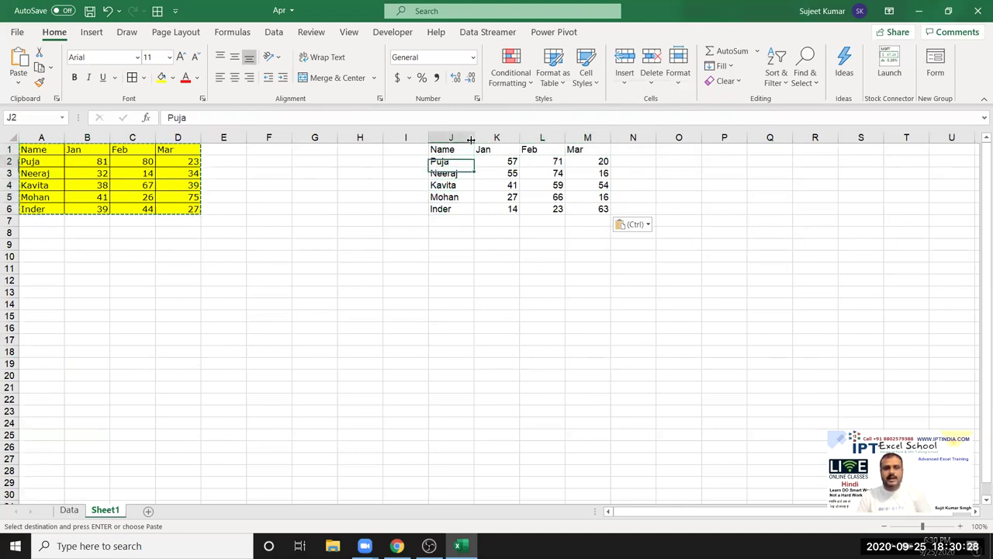
pyautogui.press('Left')
pyautogui.press('Left')
pyautogui.press('Left')
pyautogui.press('Left')
pyautogui.press('Left')
pyautogui.press('Left')
pyautogui.press('Left')
pyautogui.press('Down')
pyautogui.press('Down')
pyautogui.press('Down')
pyautogui.press('Down')
pyautogui.press('Right')
pyautogui.press('Up')
pyautogui.press('Up')
pyautogui.press('Up')
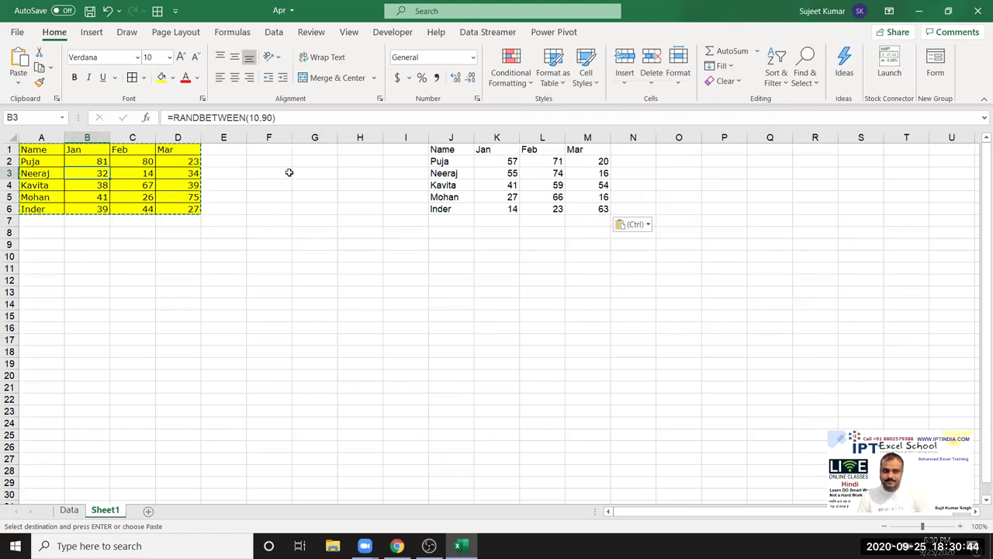
pyautogui.click(447, 149)
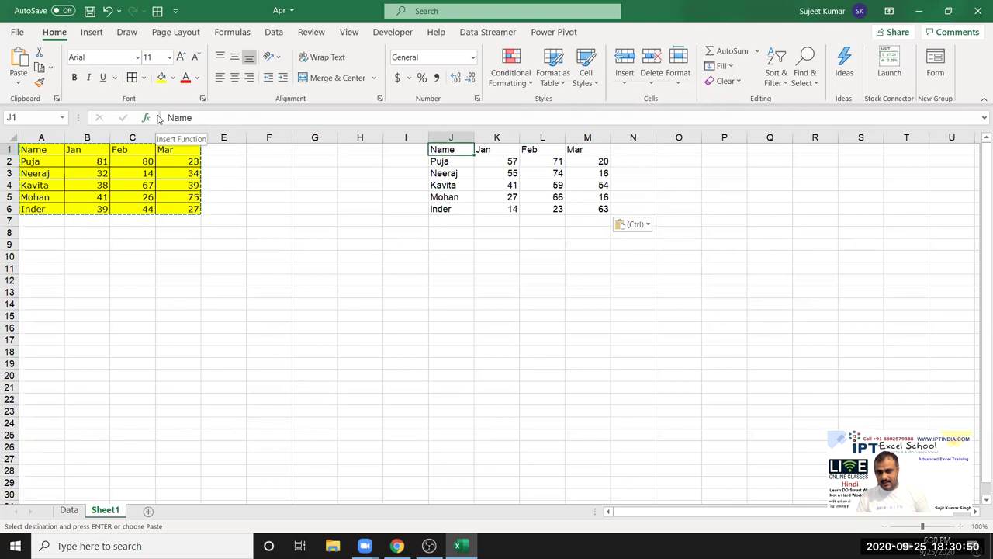
pyautogui.click(34, 149)
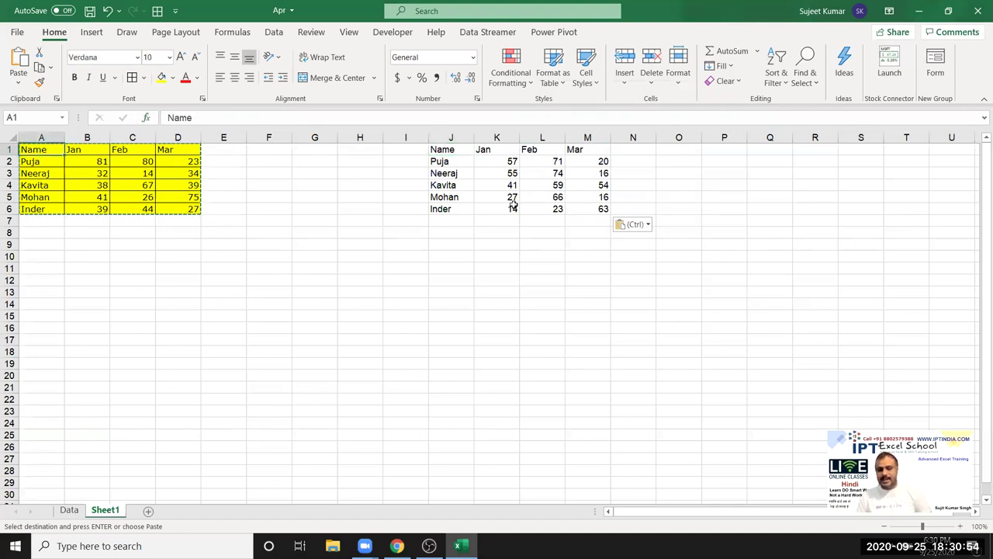
pyautogui.click(446, 244)
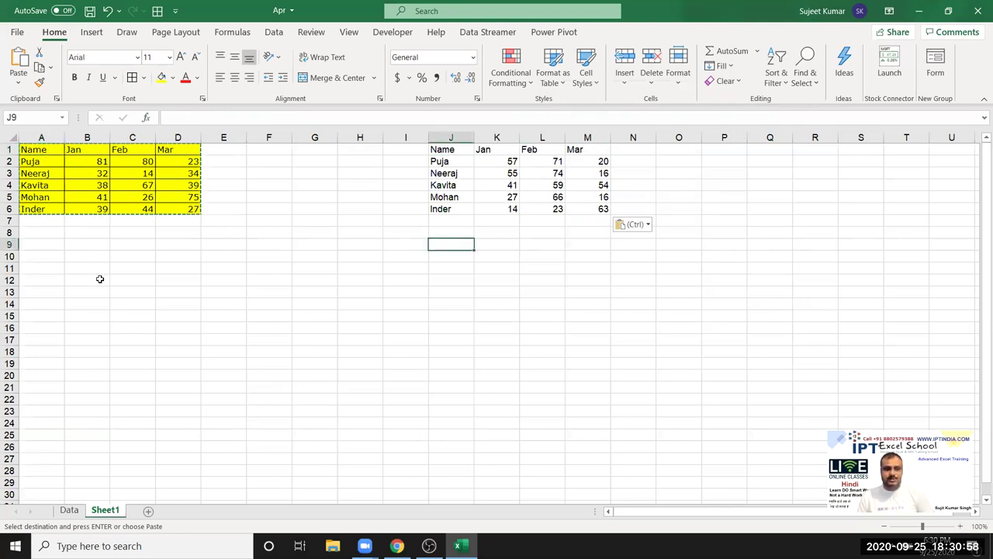
# Paste only the values of the copied table into J9 with Paste Special.
pyautogui.rightClick(454, 244)
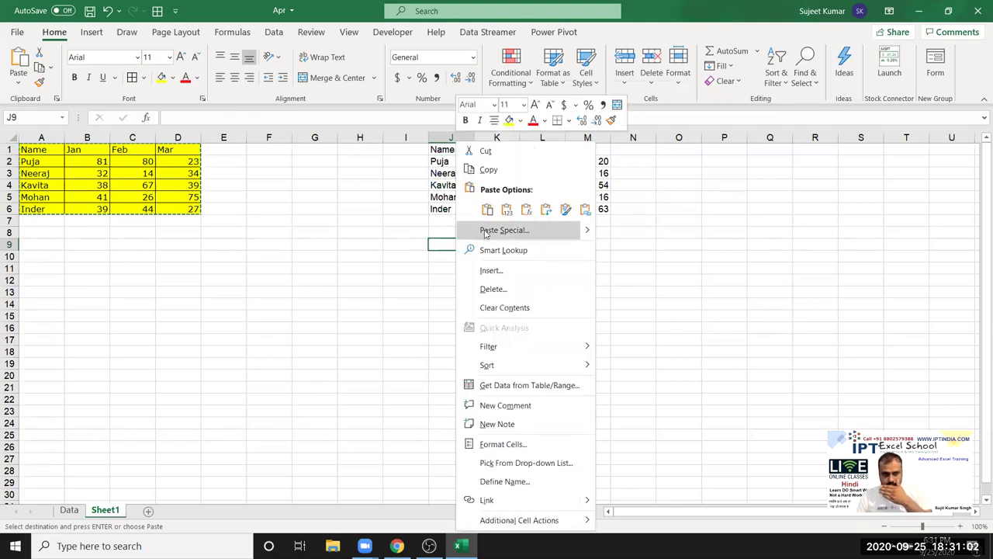
pyautogui.click(487, 230)
pyautogui.click(396, 179)
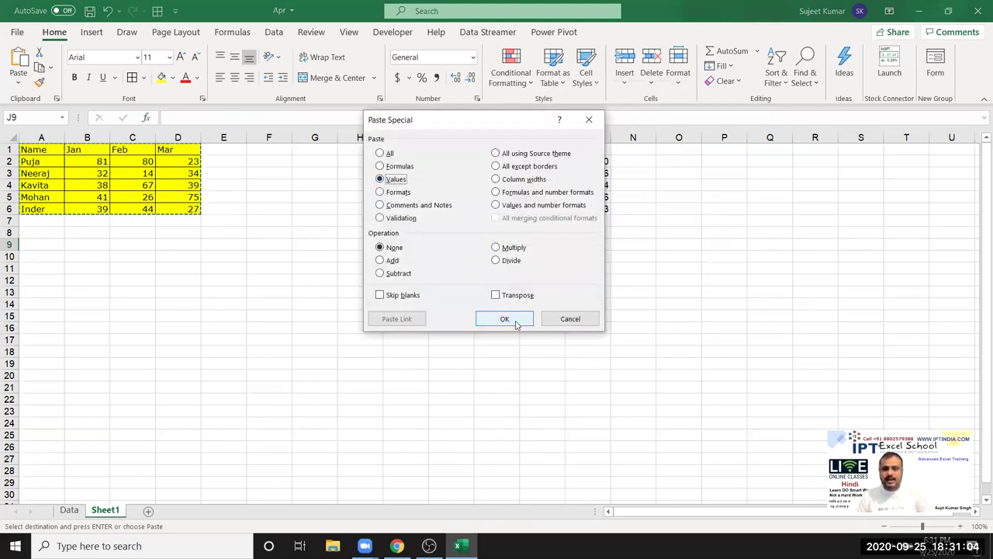
pyautogui.click(512, 319)
# Compare the plain numbers in J9:M14 with the formula cells in A1:D6 and J1:M6.
pyautogui.click(384, 363)
pyautogui.click(499, 278)
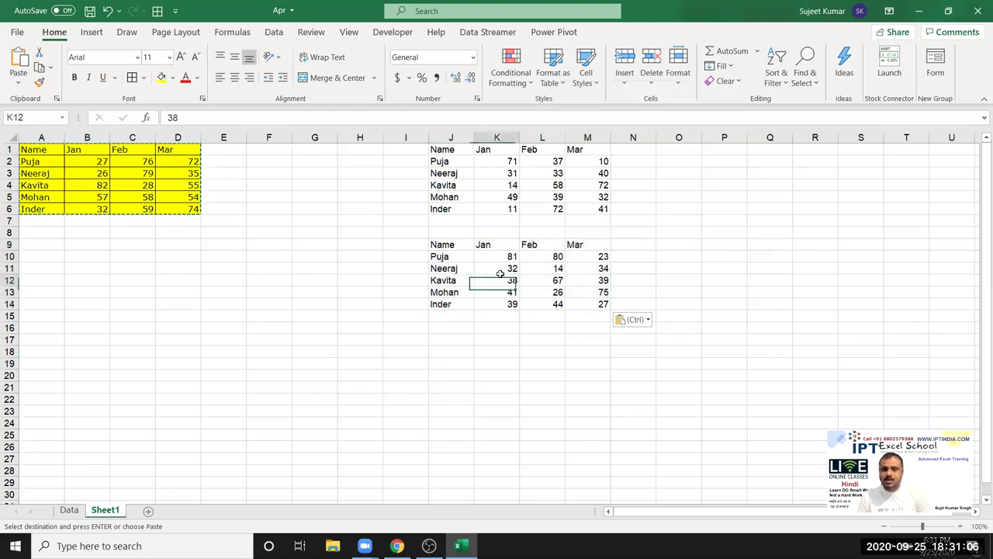
pyautogui.click(588, 290)
pyautogui.click(534, 290)
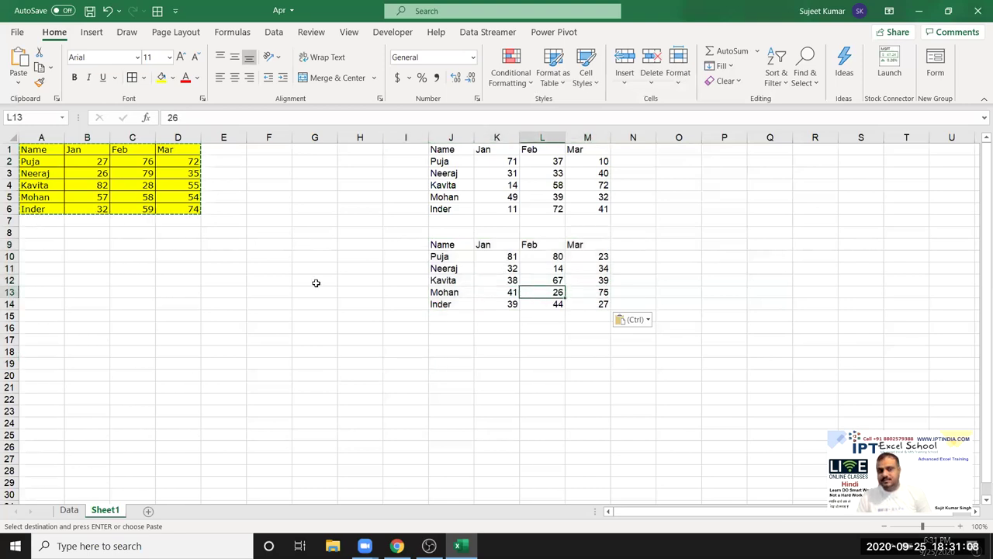
pyautogui.click(188, 174)
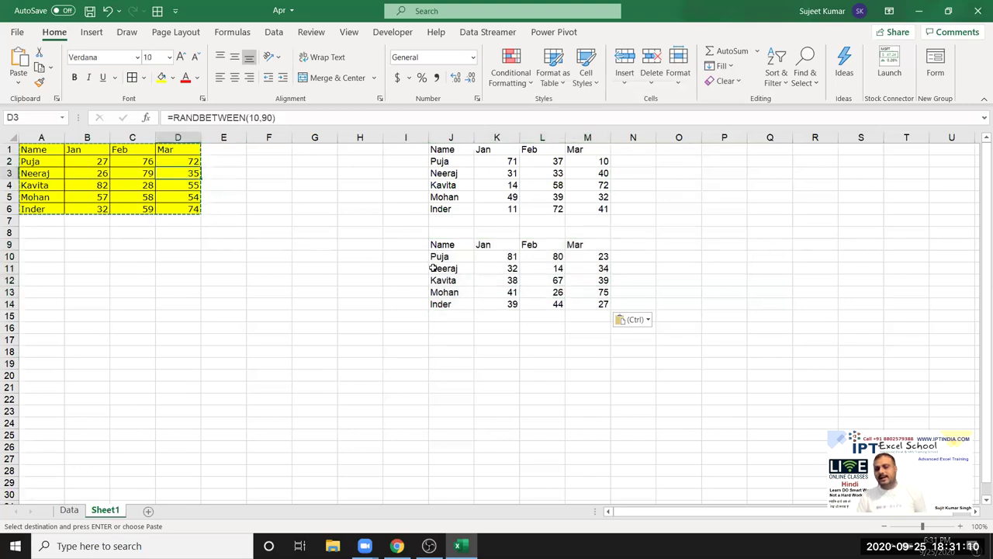
pyautogui.click(498, 273)
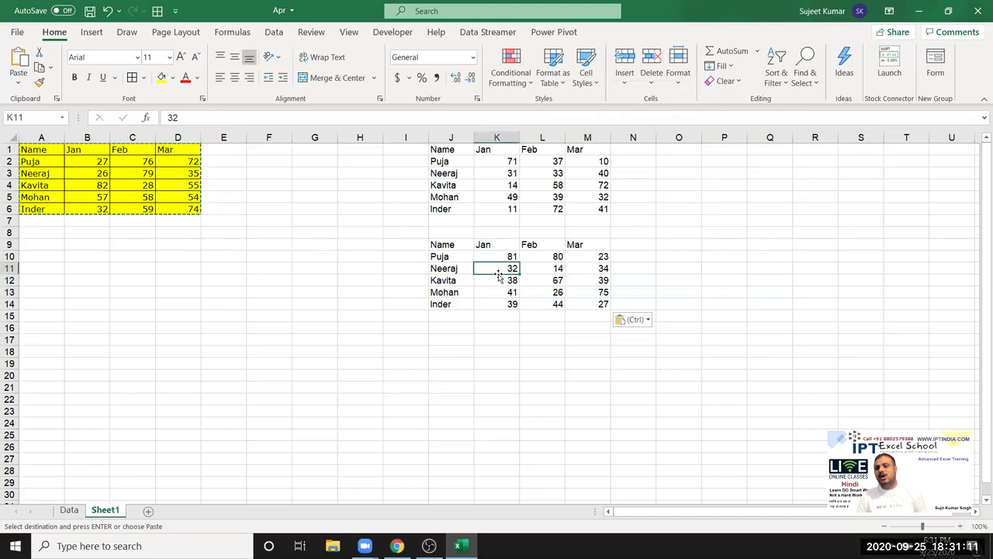
pyautogui.click(500, 173)
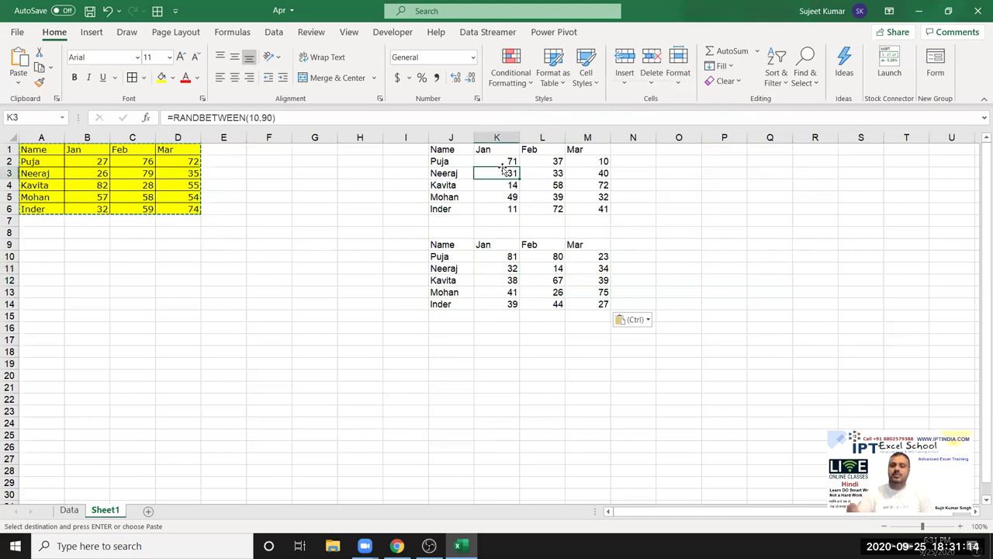
pyautogui.press('Right')
pyautogui.press('Right')
pyautogui.press('Down')
pyautogui.press('Down')
pyautogui.press('Down')
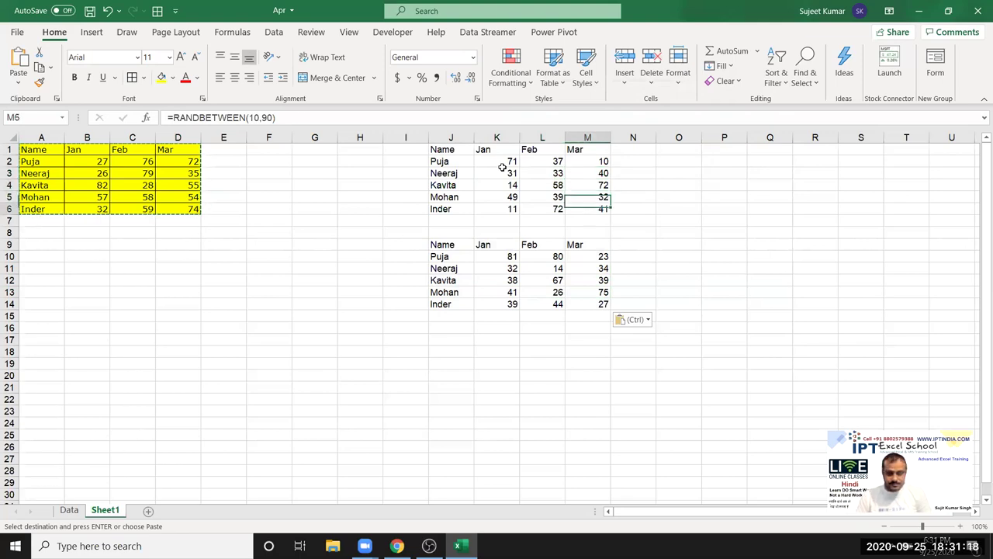
pyautogui.press('Left')
pyautogui.press('Left')
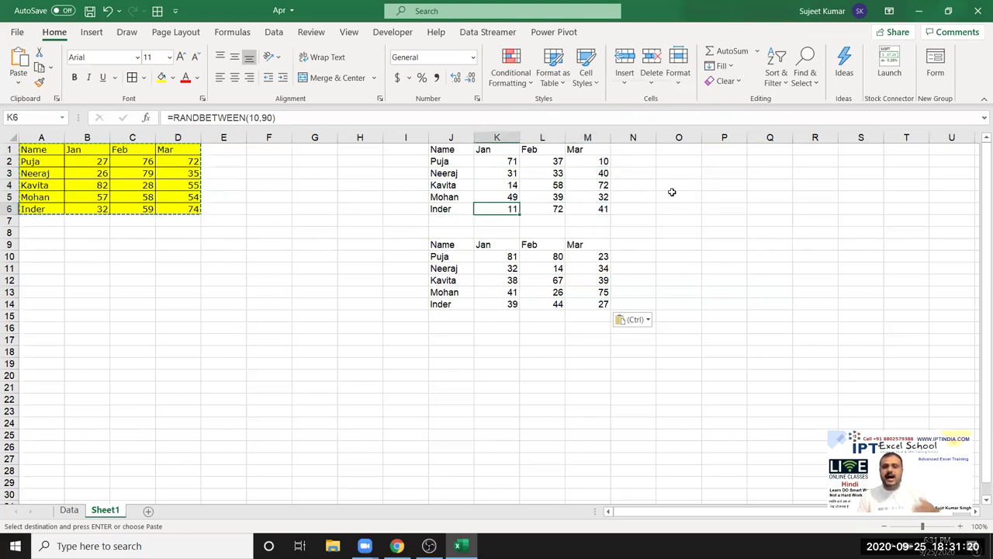
# End copy mode and press Delete on empty cells to recalculate the random numbers.
pyautogui.click(672, 197)
pyautogui.press('Delete')
pyautogui.click(670, 223)
pyautogui.click(681, 187)
pyautogui.click(680, 206)
pyautogui.press('Delete')
# Inspect the pasted RANDBETWEEN formula cells in the K2:M6 block.
pyautogui.moveTo(512, 161); pyautogui.dragTo(590, 210)
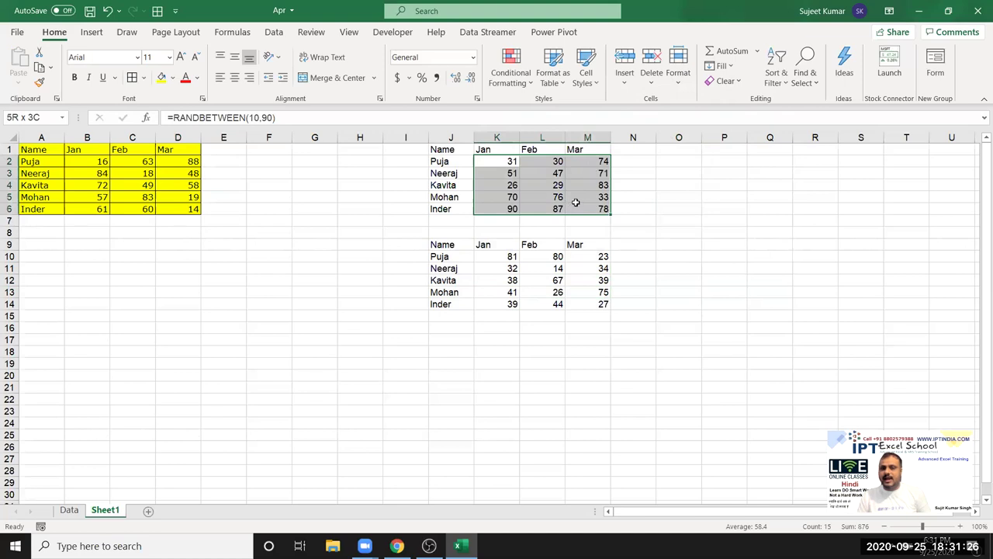
pyautogui.click(745, 166)
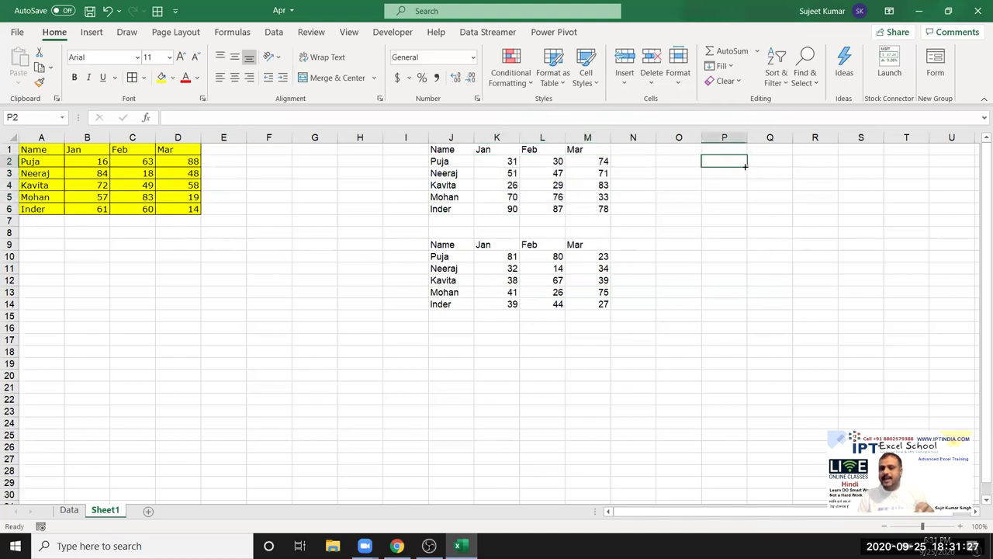
pyautogui.click(692, 196)
pyautogui.click(543, 173)
pyautogui.click(494, 163)
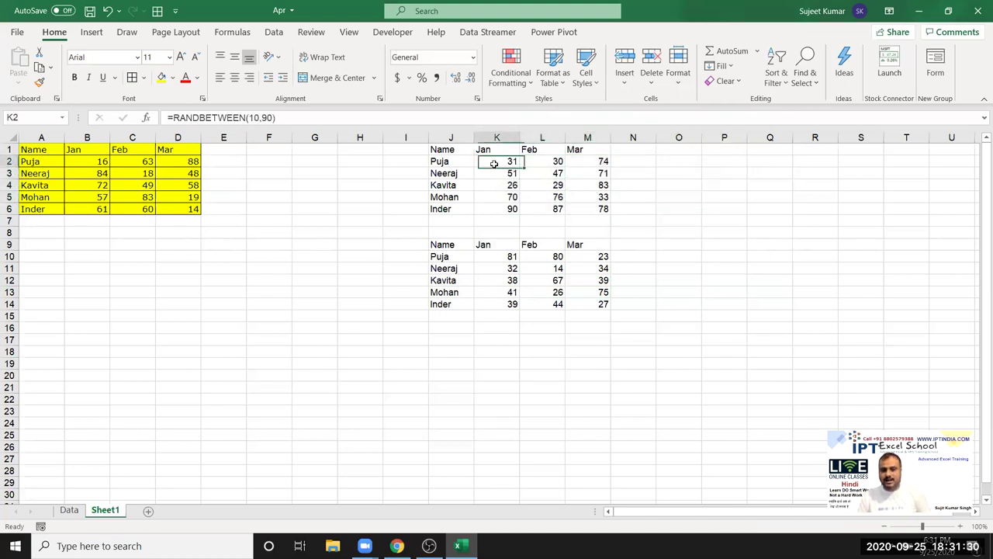
# Discard the stray 312 entry so K2 keeps its formula, then select the K2:M6 marks.
pyautogui.write('312')
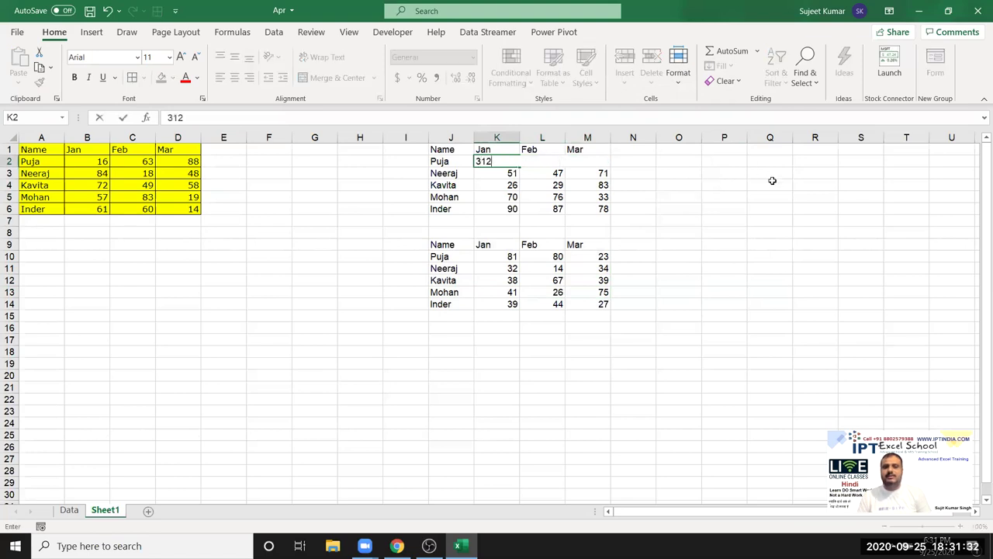
pyautogui.press('Escape')
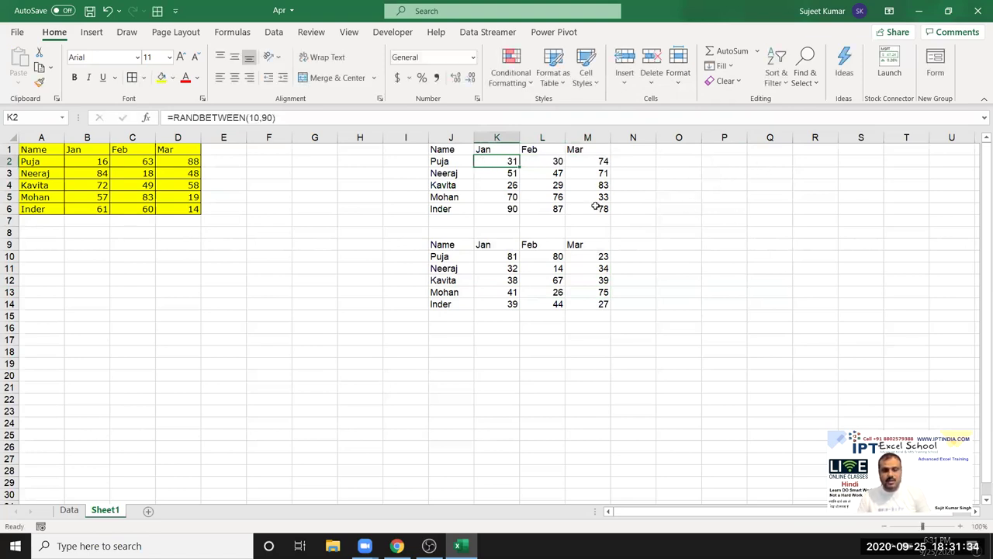
pyautogui.keyDown('shift'); pyautogui.click(598, 206); pyautogui.keyUp('shift')
# Copy K2:M6 and Paste Special it onto itself as values, leaving L4 a plain 29.
pyautogui.hotkey('ctrl', 'c')
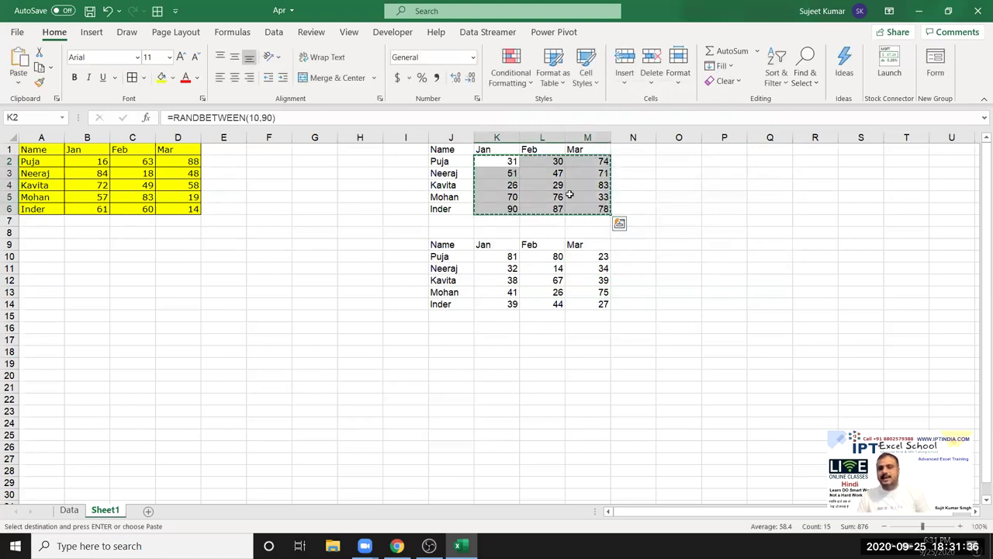
pyautogui.rightClick(543, 182)
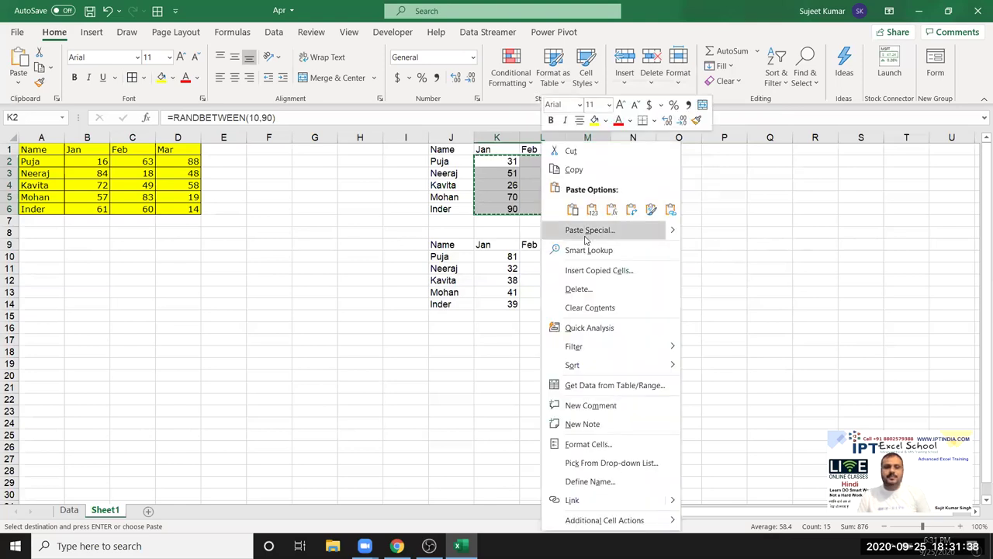
pyautogui.click(585, 232)
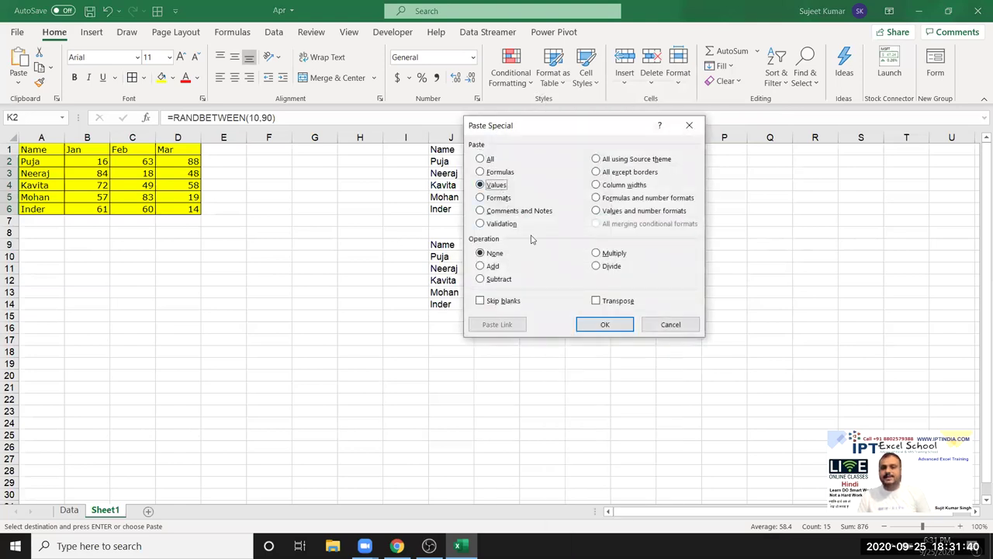
pyautogui.click(604, 324)
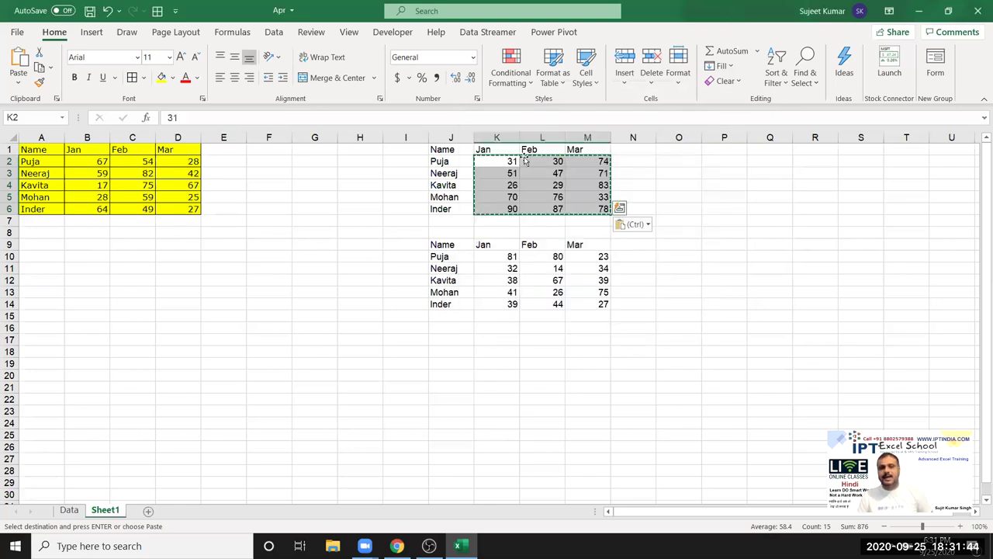
pyautogui.click(555, 186)
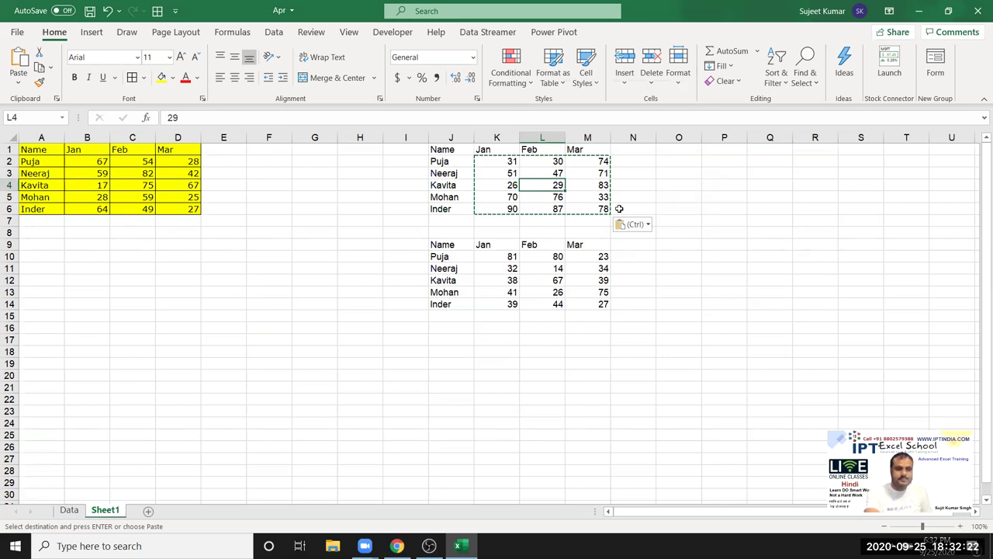
# Compare the yellow table's RANDBETWEEN formulas with the pasted plain values, then cancel the copy.
pyautogui.click(151, 174)
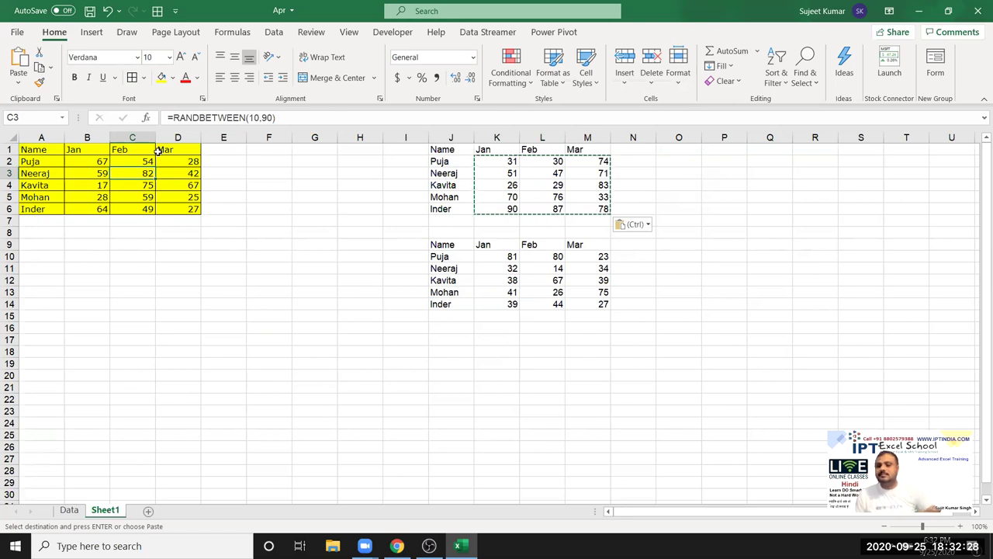
pyautogui.click(182, 173)
pyautogui.click(496, 185)
pyautogui.click(542, 185)
pyautogui.click(553, 281)
pyautogui.press('Escape')
pyautogui.click(521, 177)
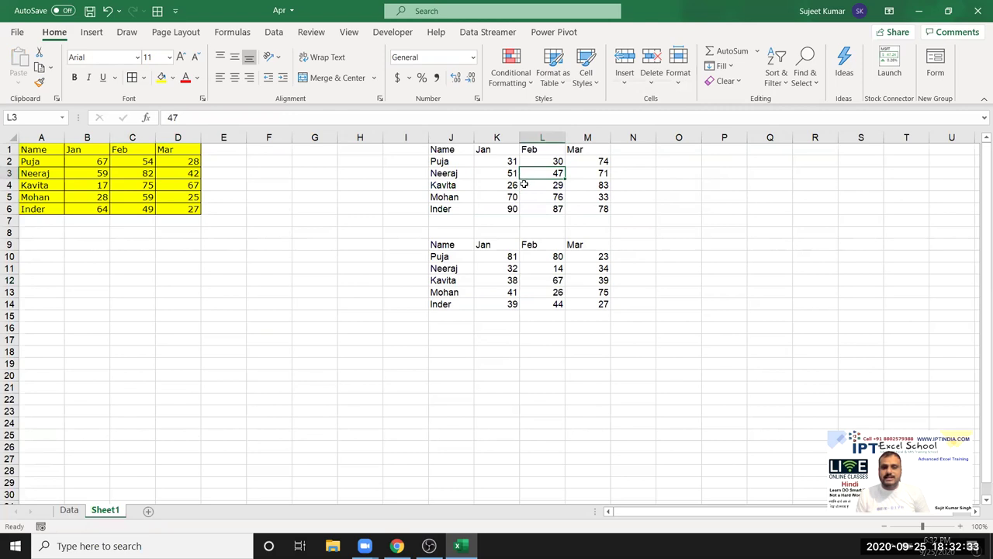
# Open '4.Performance Dashboard Customer Care Center' from the File > Open recent workbooks list.
pyautogui.click(16, 32)
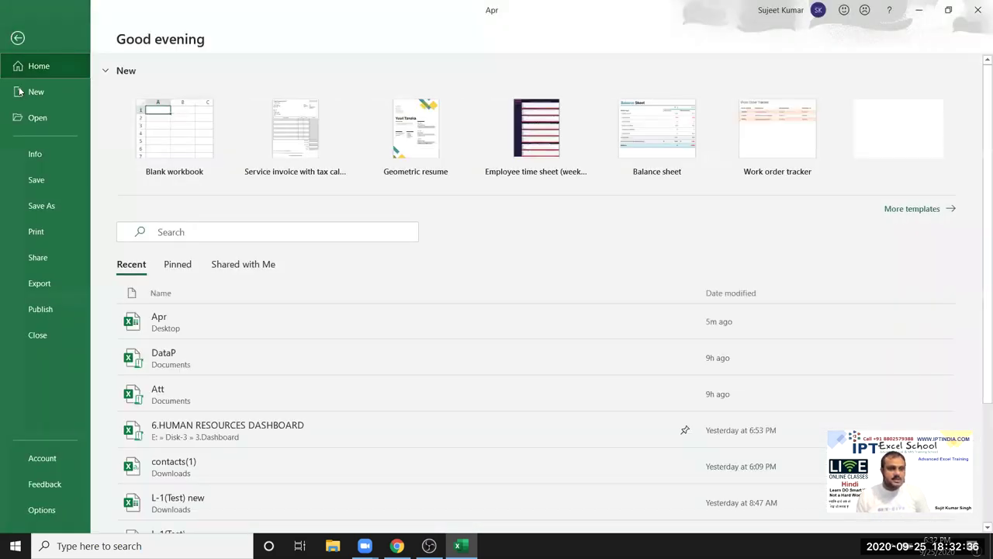
pyautogui.click(42, 121)
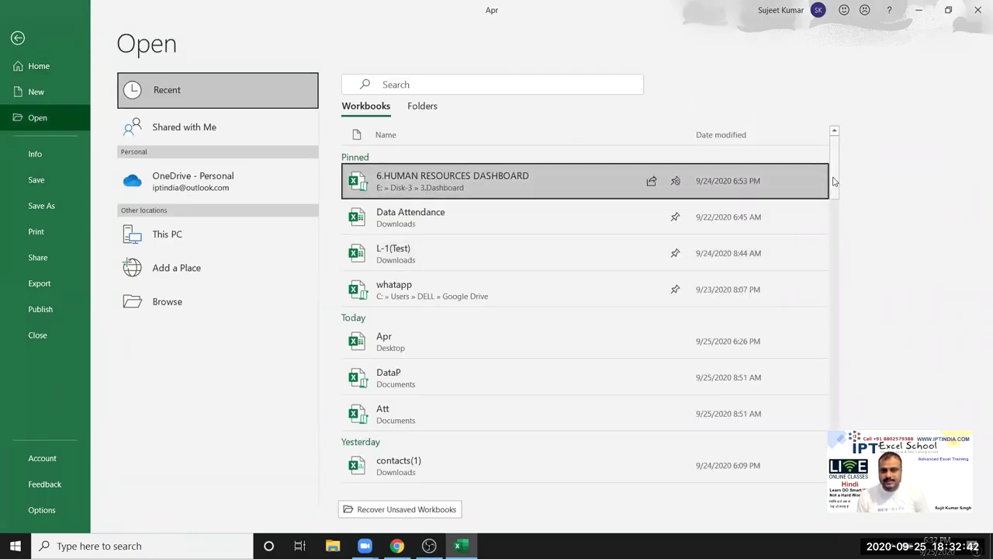
pyautogui.scroll(-4, 860, 210)
pyautogui.scroll(-4, 846, 236)
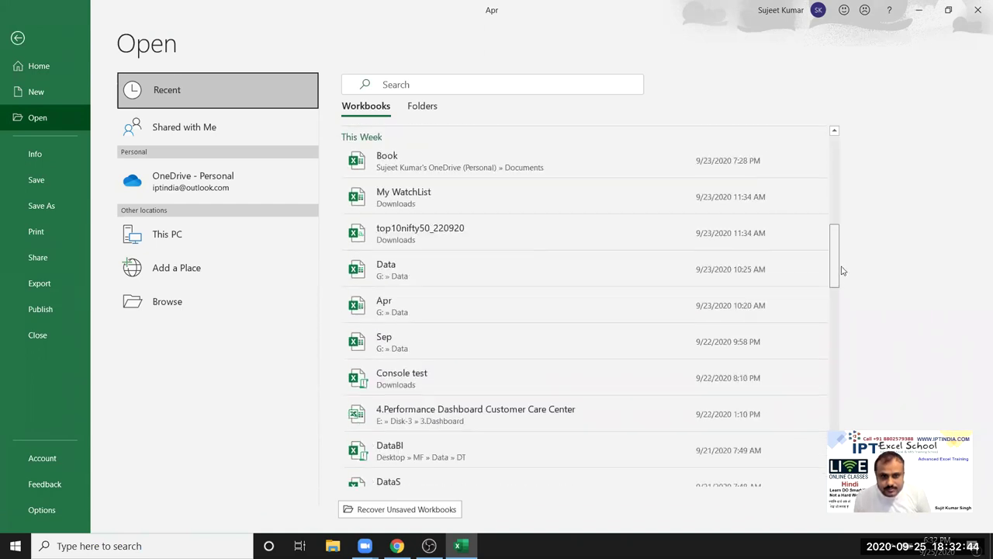
pyautogui.click(494, 402)
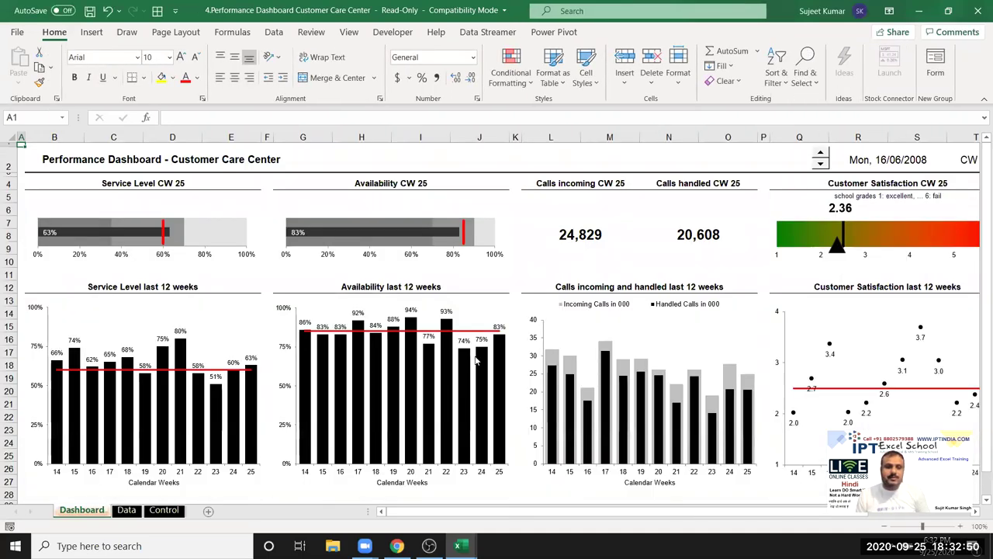
pyautogui.click(129, 514)
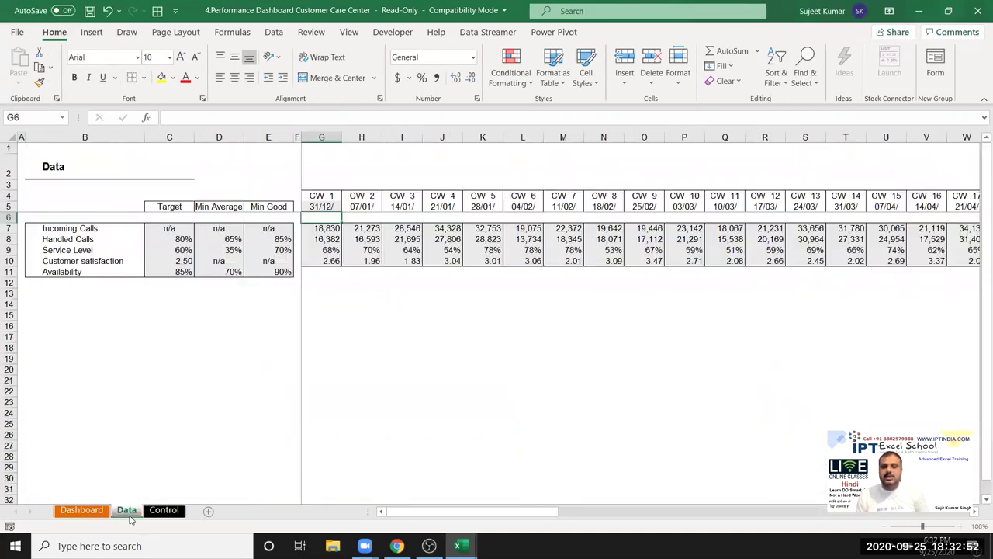
pyautogui.click(84, 514)
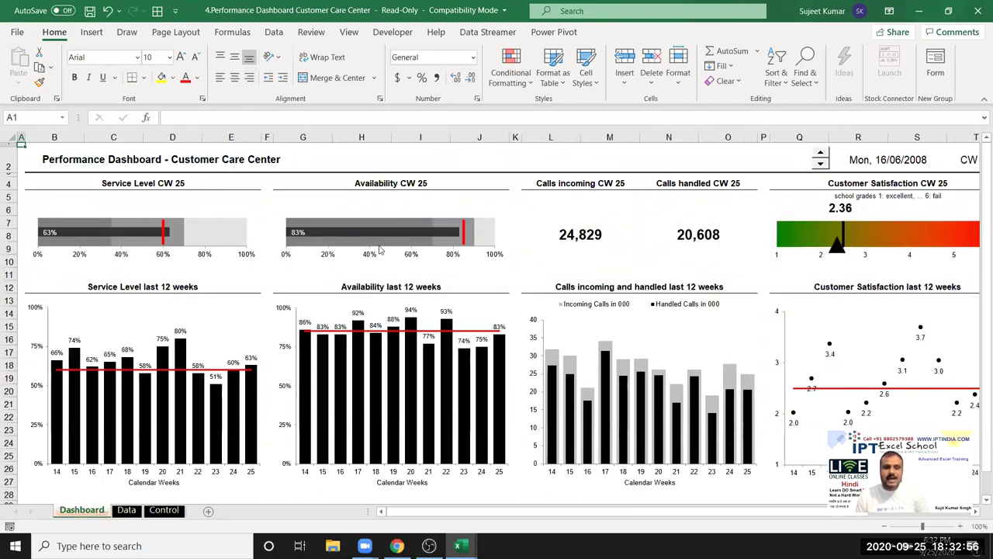
pyautogui.click(581, 240)
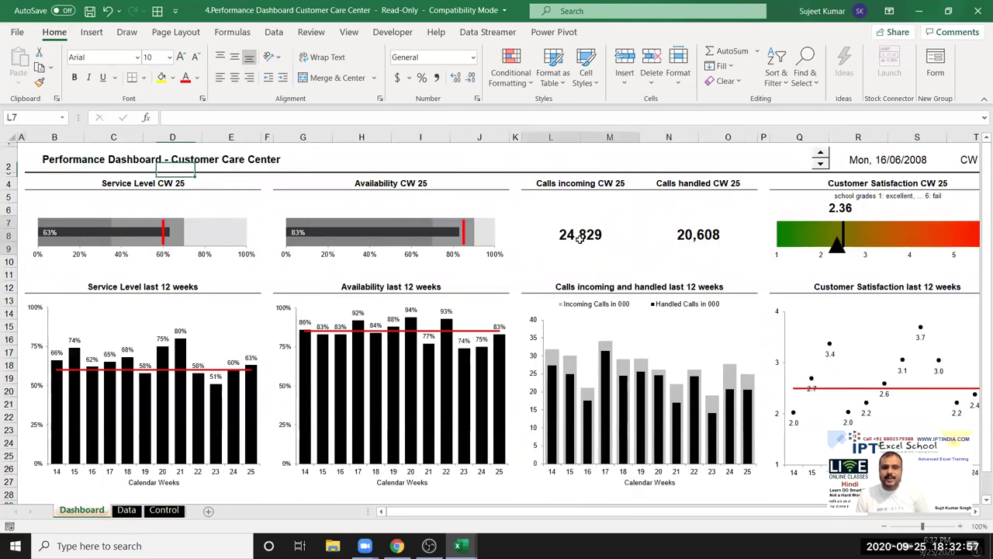
pyautogui.click(208, 118)
pyautogui.click(699, 239)
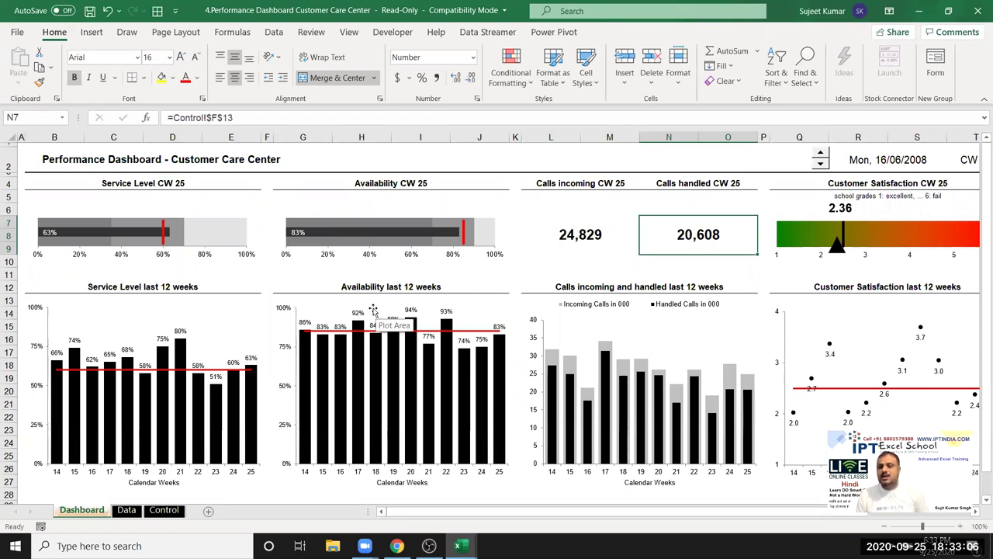
pyautogui.click(130, 511)
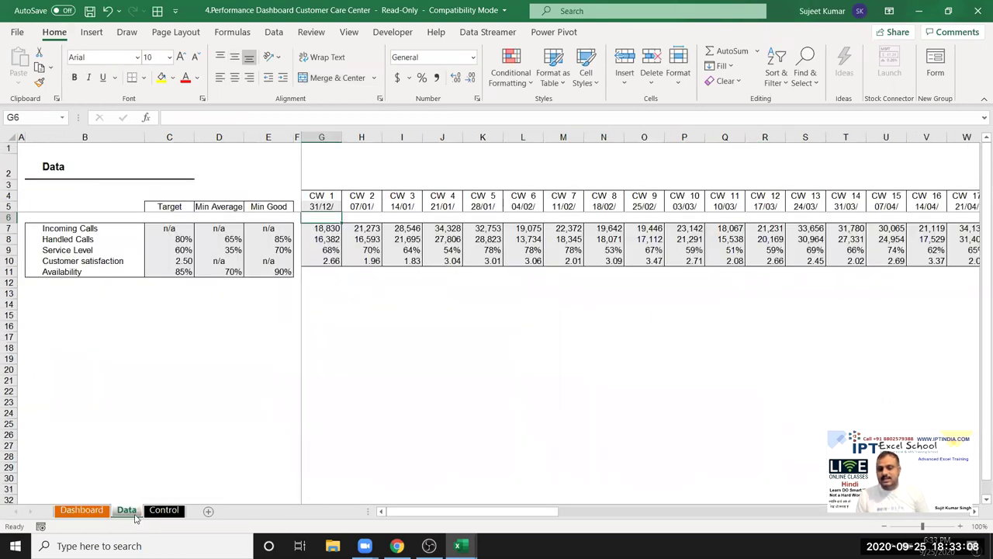
pyautogui.click(96, 513)
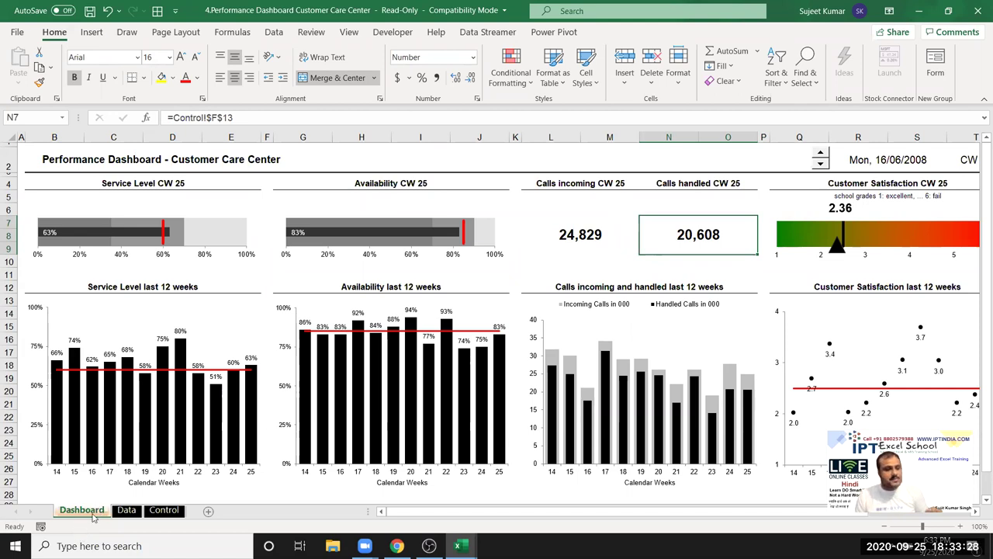
# Copy the Dashboard sheet into a new book via Move or Copy with Create a copy ticked.
pyautogui.rightClick(93, 517)
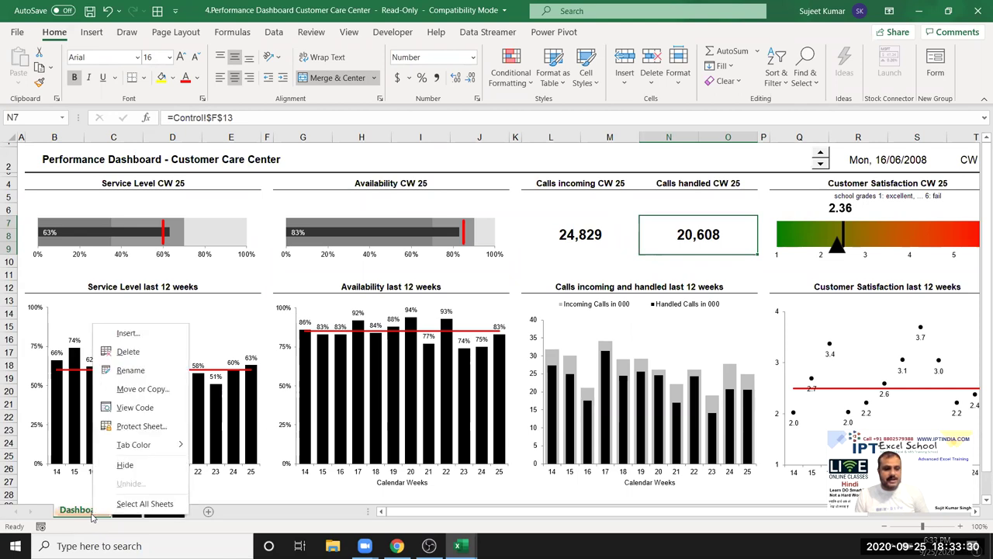
pyautogui.click(122, 398)
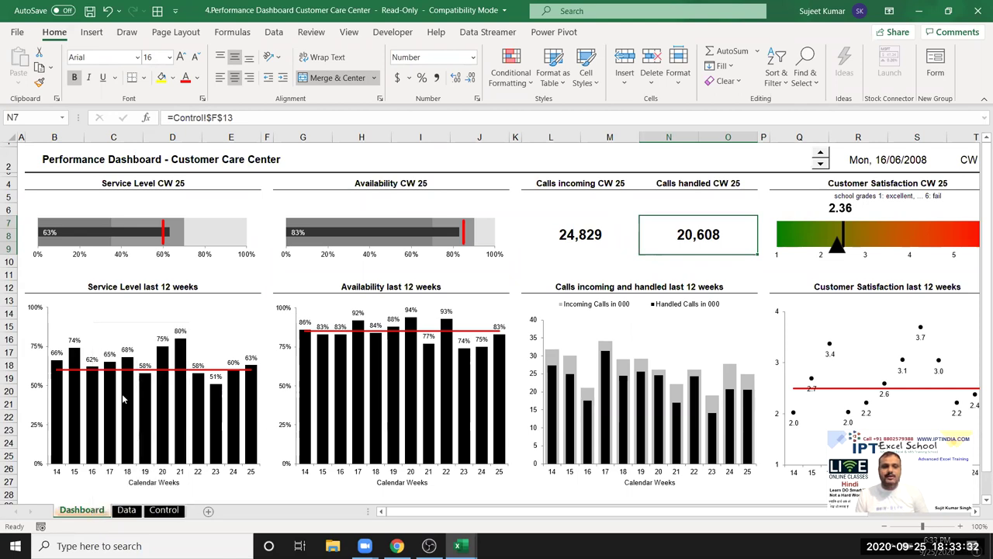
pyautogui.click(23, 446)
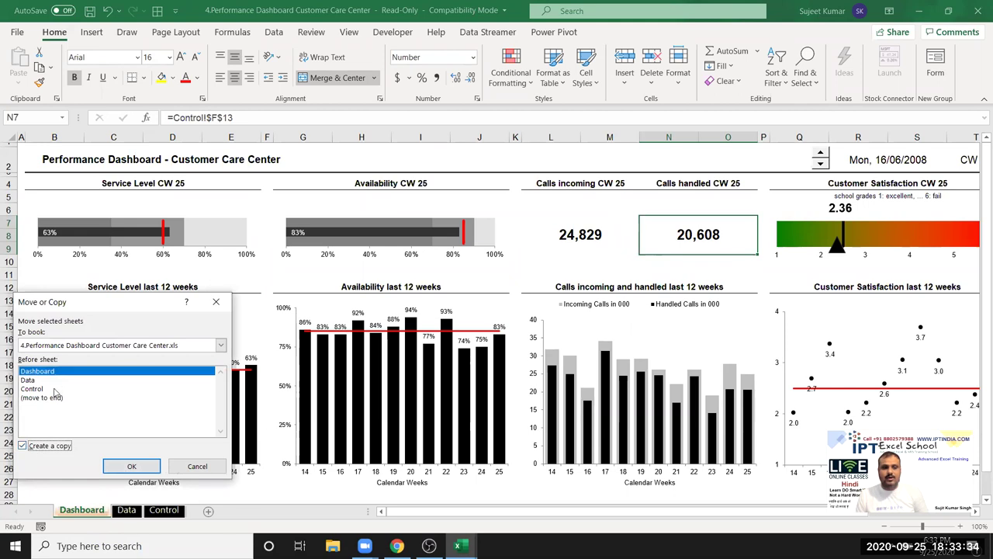
pyautogui.click(59, 346)
pyautogui.click(59, 357)
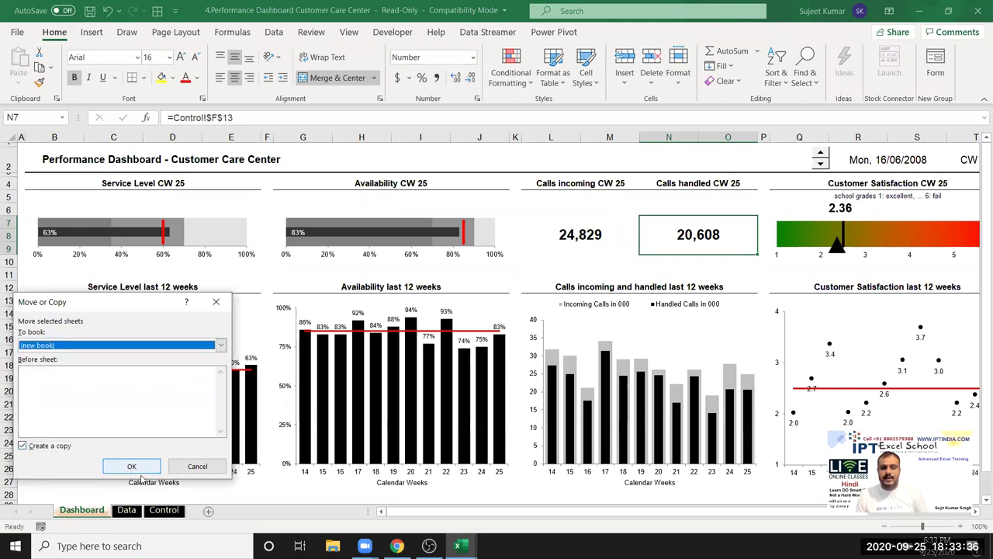
pyautogui.click(132, 467)
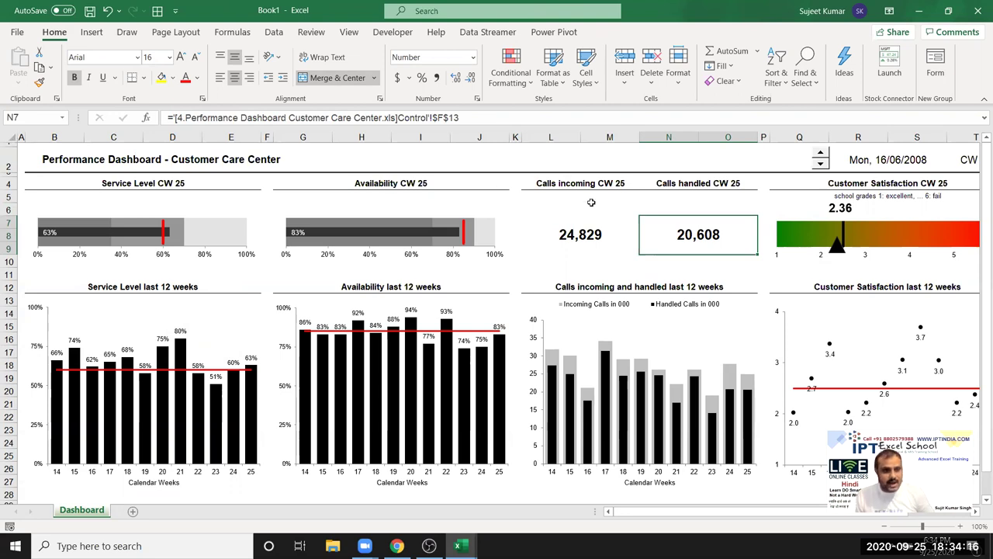
# Check the linked formulas behind 24,829 and 20,608, then select the whole sheet.
pyautogui.click(574, 242)
pyautogui.click(644, 233)
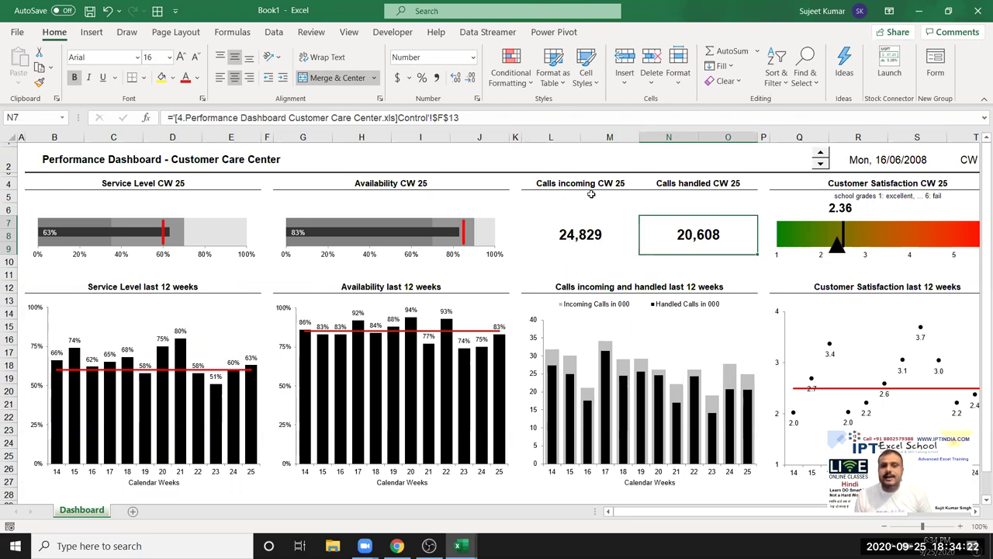
pyautogui.click(615, 227)
pyautogui.click(683, 233)
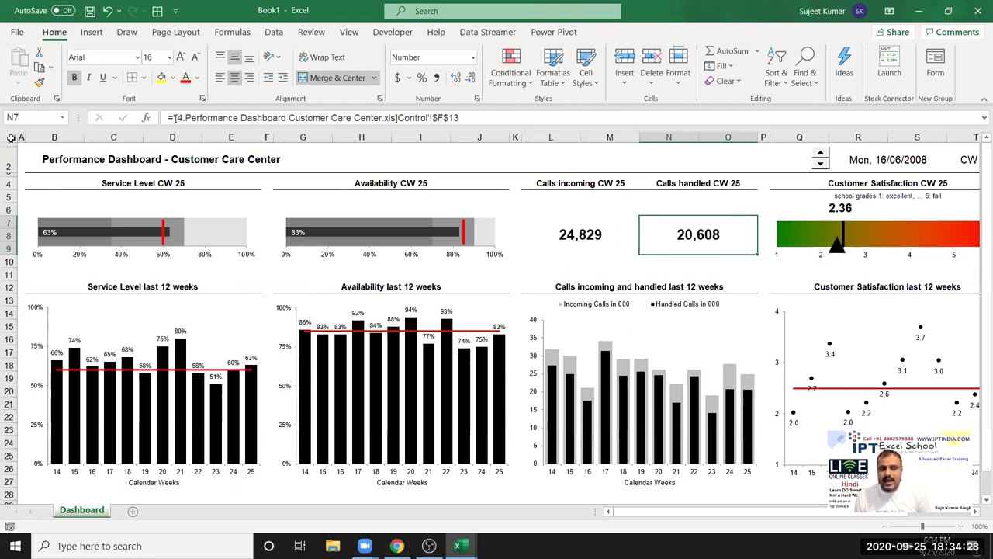
pyautogui.click(11, 136)
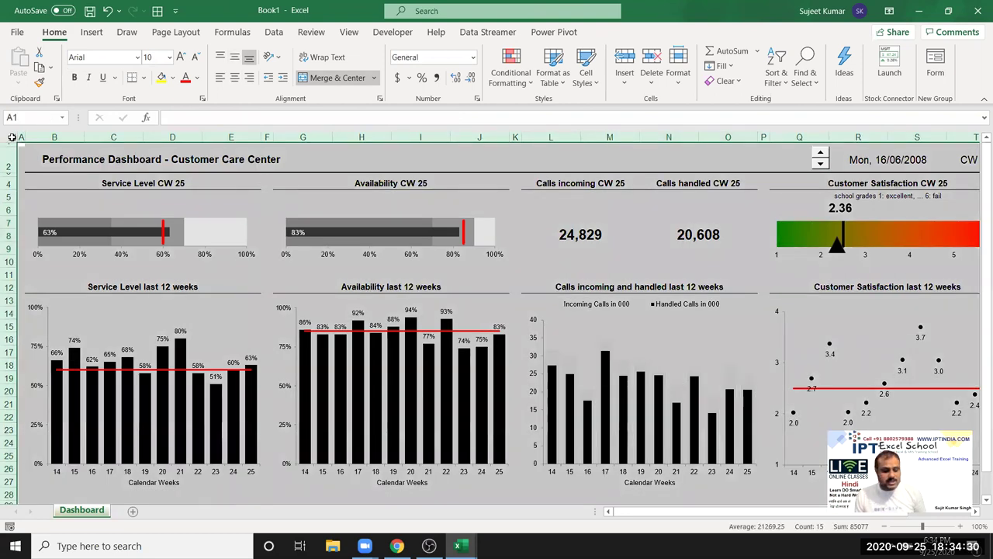
# Copy the whole Dashboard sheet and Paste Special it over itself as values only.
pyautogui.hotkey('ctrl', 'c')
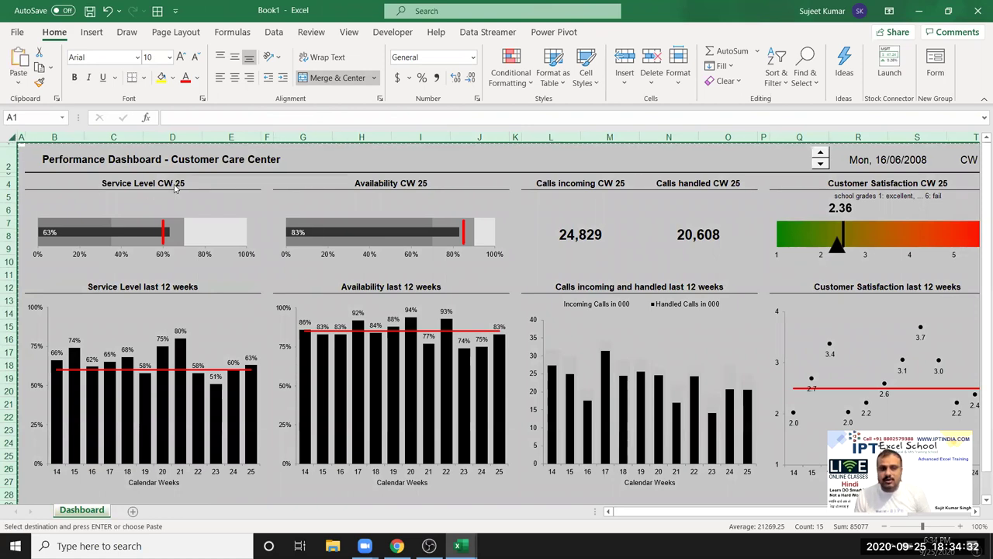
pyautogui.rightClick(174, 183)
pyautogui.click(229, 276)
pyautogui.moveTo(192, 167)
pyautogui.mouseDown()
pyautogui.moveTo(569, 150)
pyautogui.moveTo(581, 259)
pyautogui.mouseUp()
pyautogui.click(517, 212)
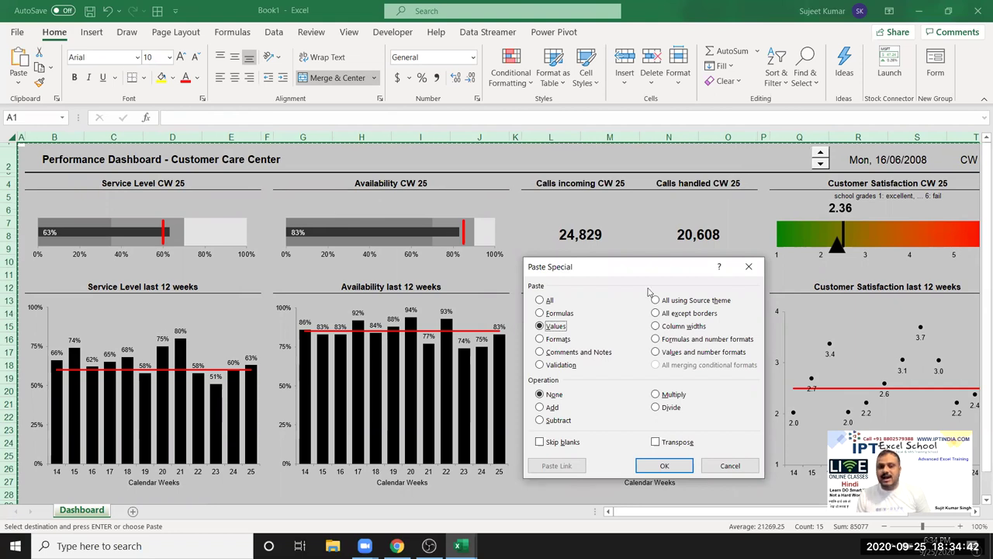
pyautogui.moveTo(615, 274)
pyautogui.mouseDown()
pyautogui.moveTo(728, 257)
pyautogui.moveTo(453, 149)
pyautogui.mouseUp()
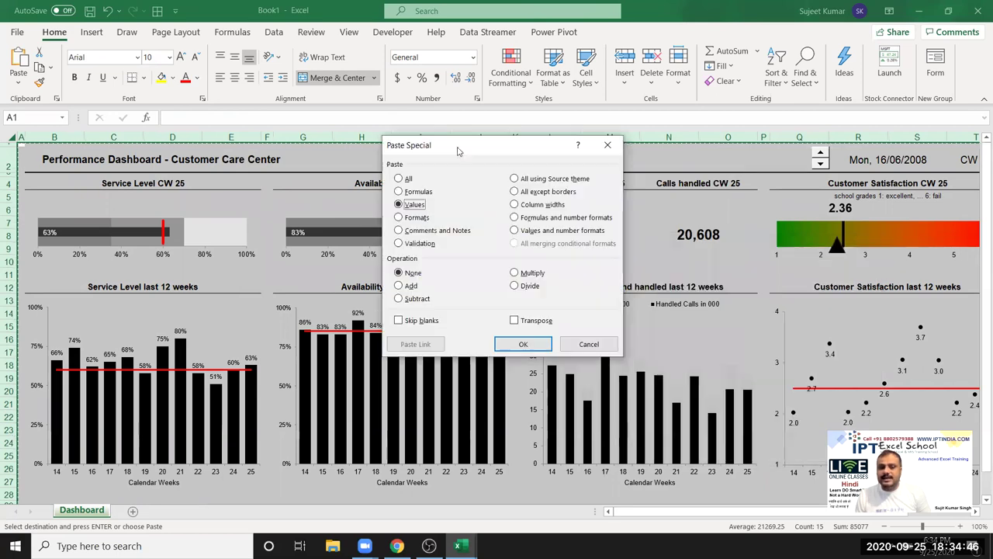
pyautogui.click(523, 345)
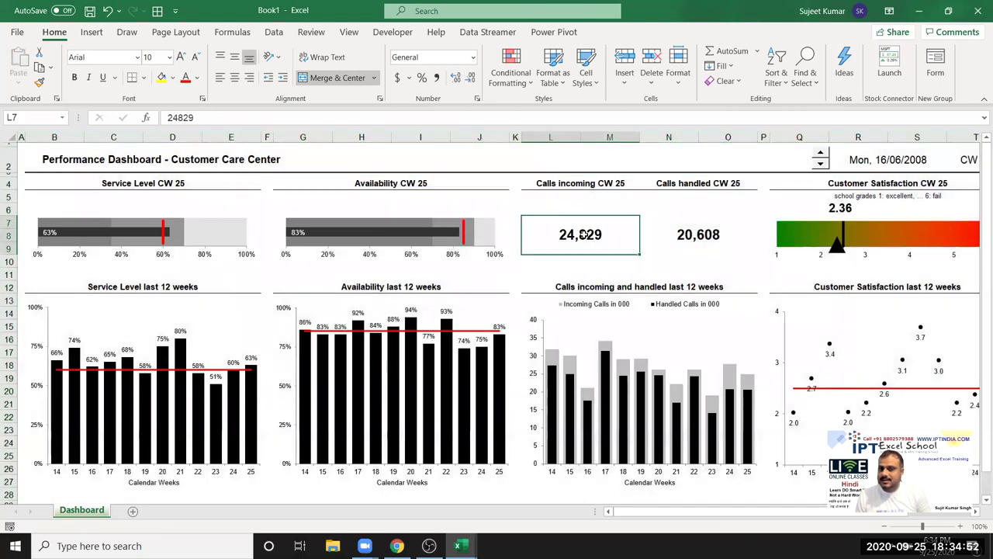
# Check the plain 20,608 in N7, then select and copy the entire sheet.
pyautogui.click(689, 234)
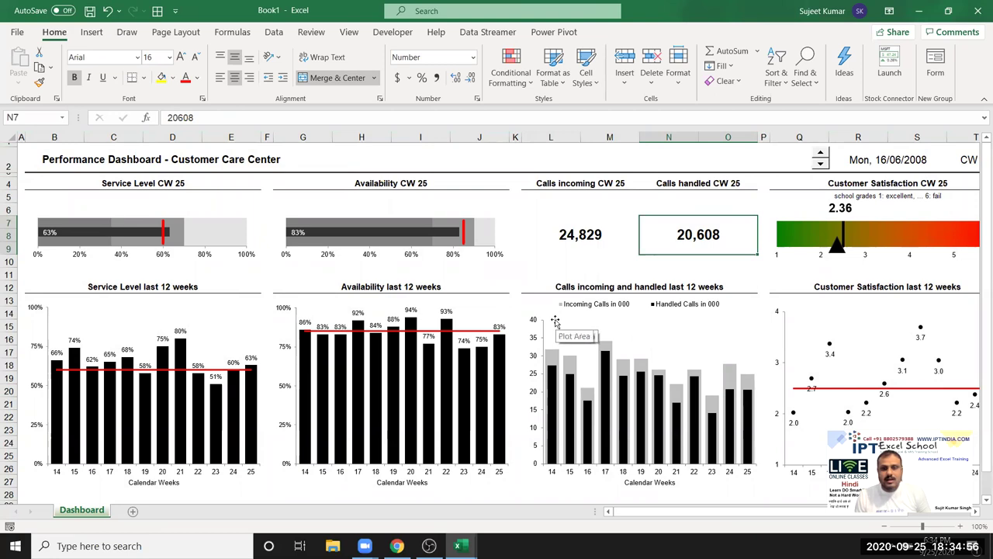
pyautogui.hotkey('ctrl', 'a')
pyautogui.hotkey('ctrl', 'c')
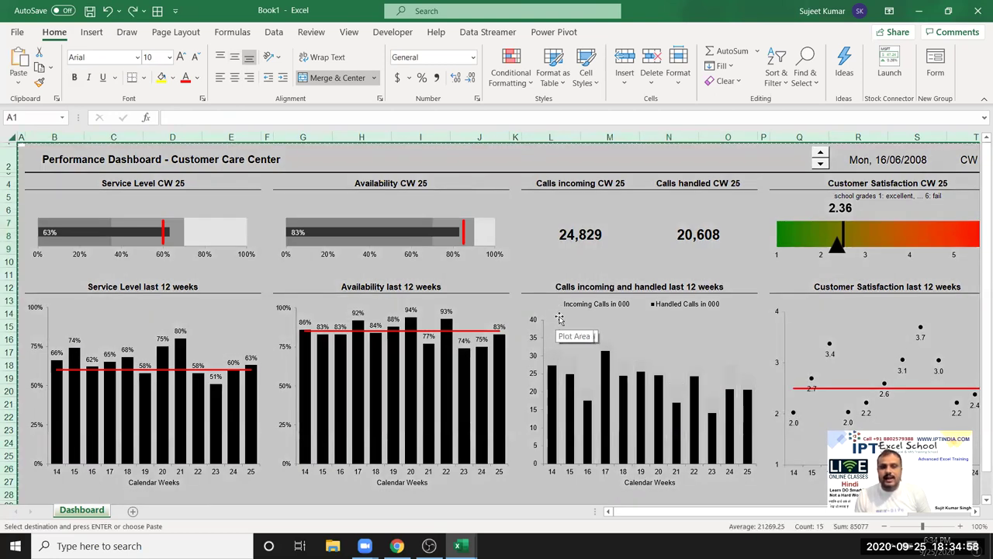
# Close Book1 with Don't Save, dismiss the clipboard prompt, then close the dashboard workbook unsaved.
pyautogui.click(978, 16)
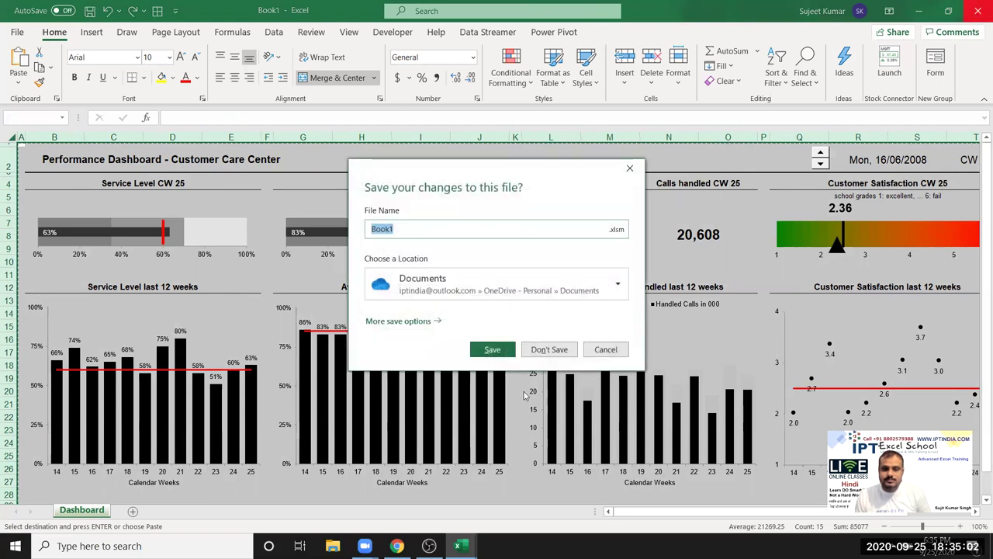
pyautogui.click(550, 350)
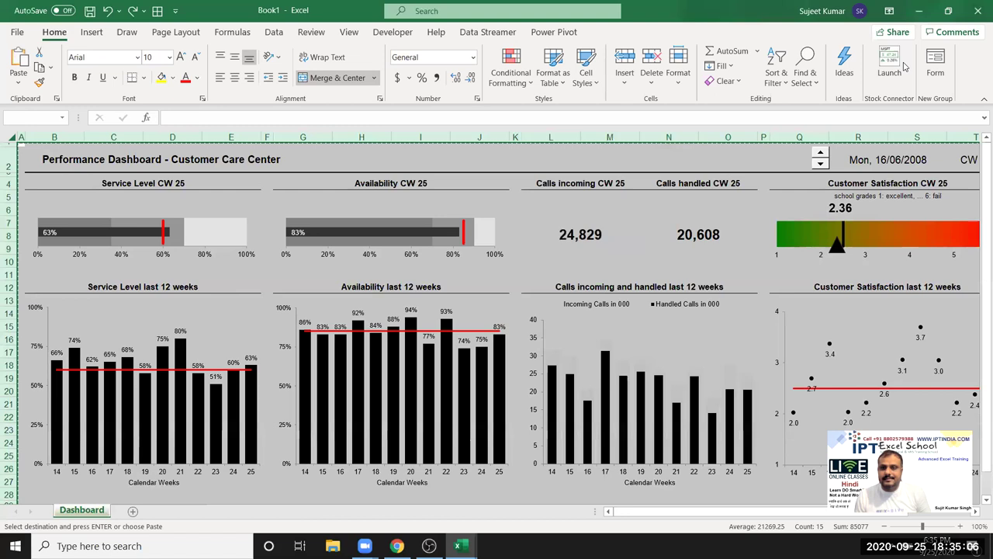
pyautogui.click(499, 317)
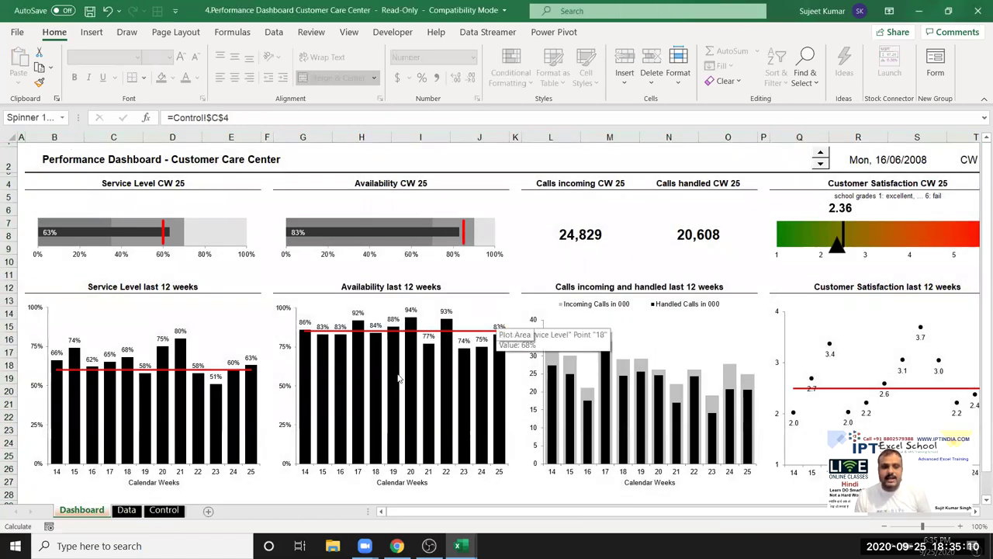
pyautogui.click(978, 11)
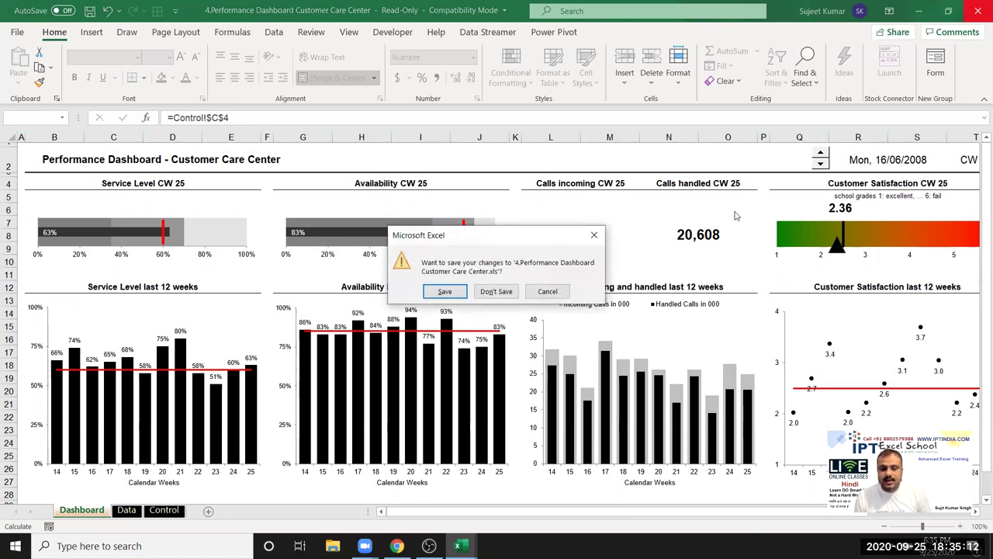
pyautogui.click(499, 291)
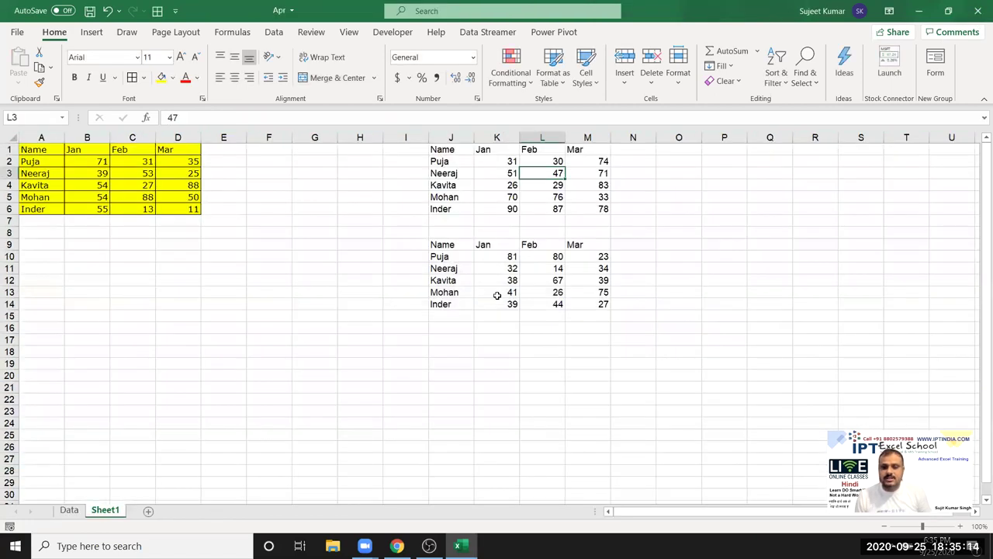
pyautogui.click(471, 268)
pyautogui.click(535, 267)
pyautogui.click(586, 269)
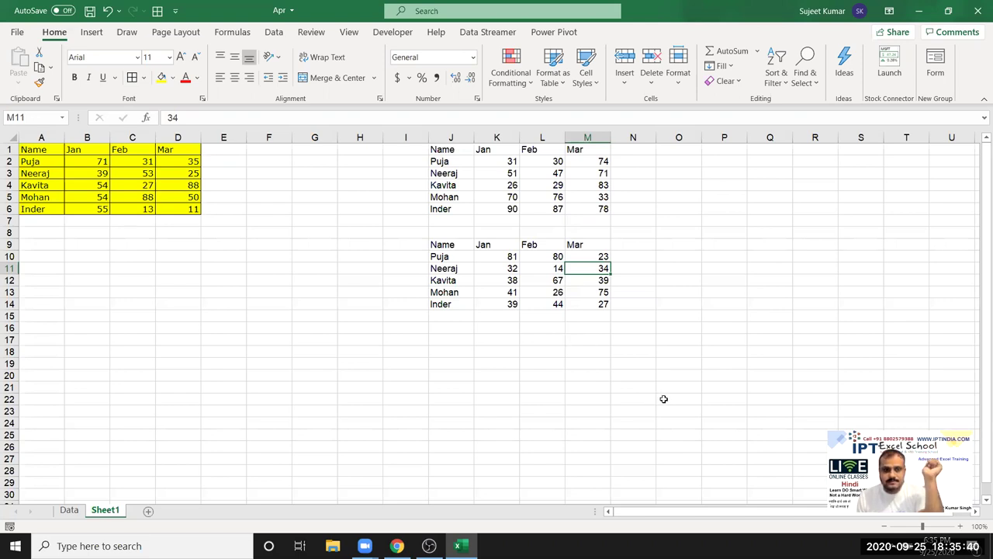
pyautogui.moveTo(444, 246); pyautogui.dragTo(589, 308)
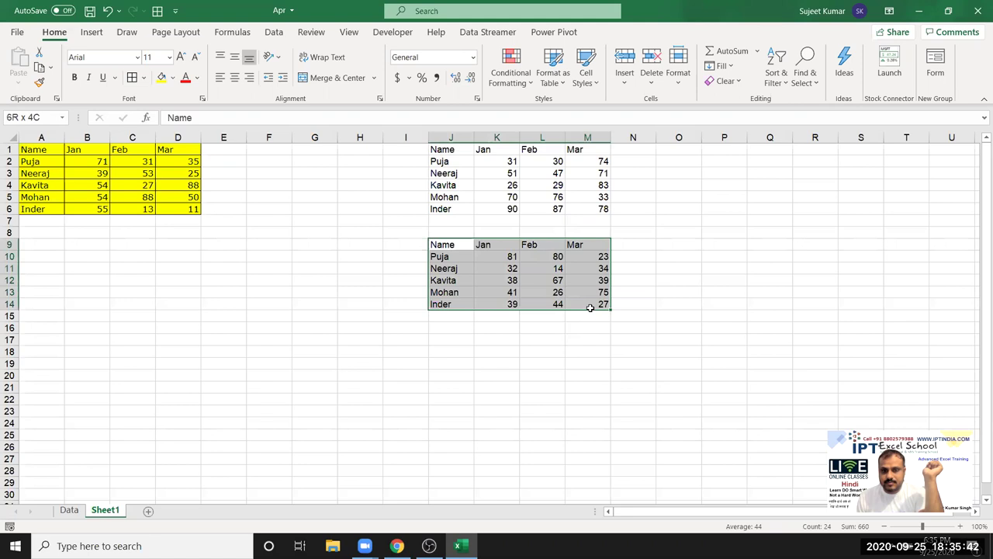
pyautogui.click(346, 243)
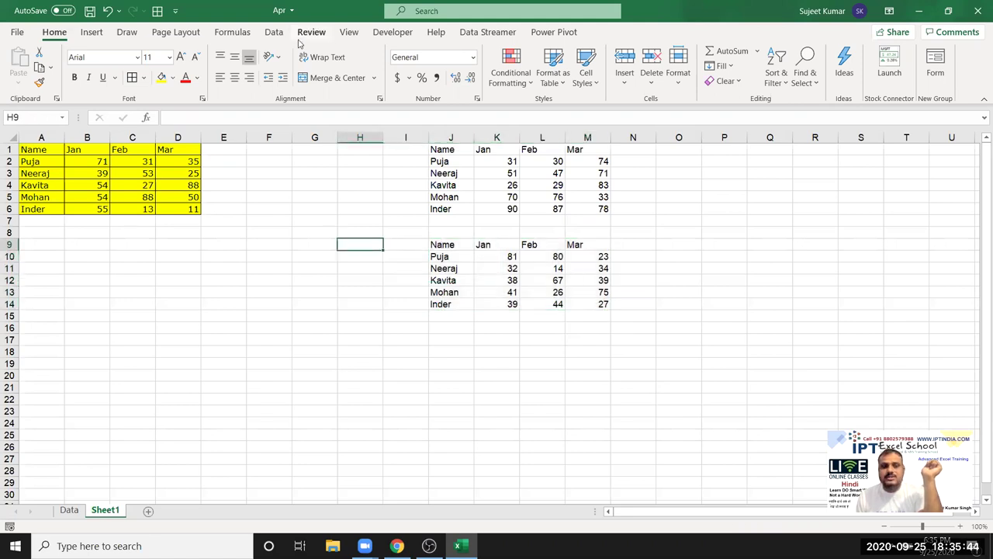
# Browse the Page Layout Themes gallery and close it without choosing a theme.
pyautogui.click(185, 35)
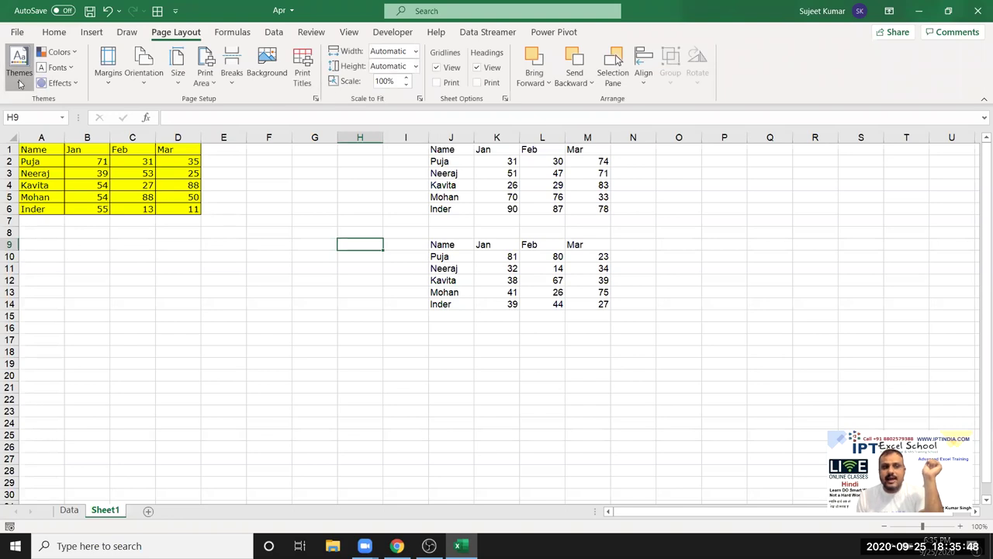
pyautogui.click(21, 77)
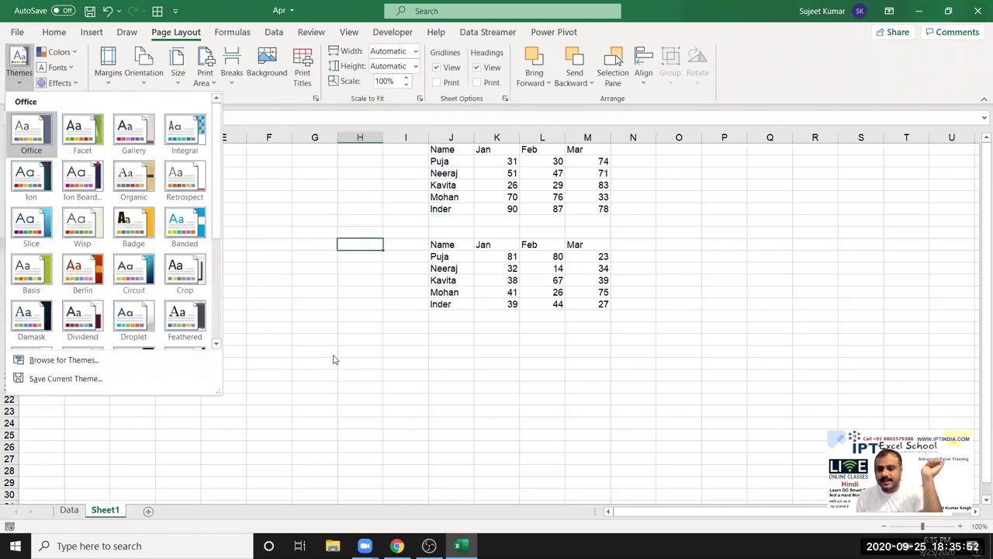
pyautogui.click(475, 310)
# Clear the tables in J9:M14 and J1:M6, then select the yellow table A1:D6.
pyautogui.click(470, 281)
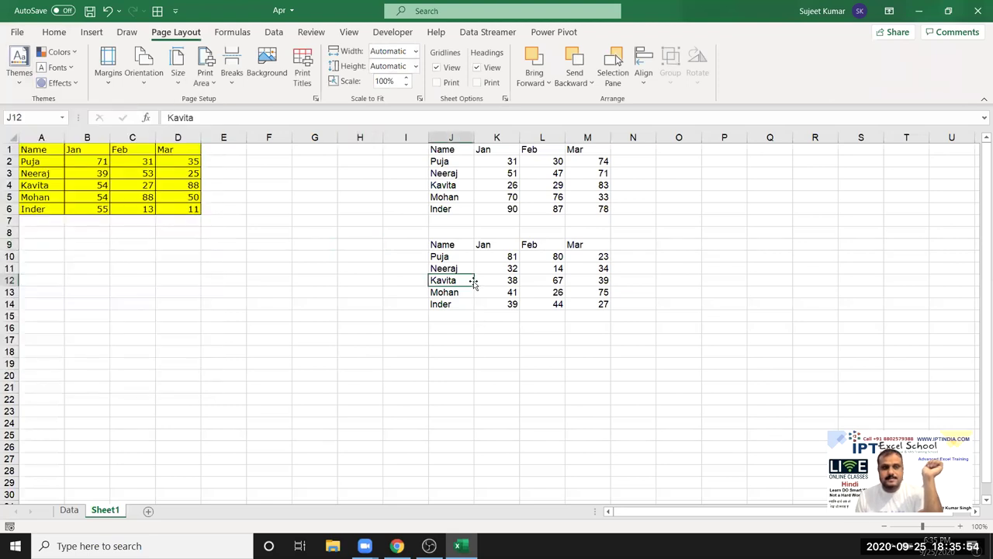
pyautogui.click(484, 246)
pyautogui.moveTo(440, 245); pyautogui.dragTo(580, 308)
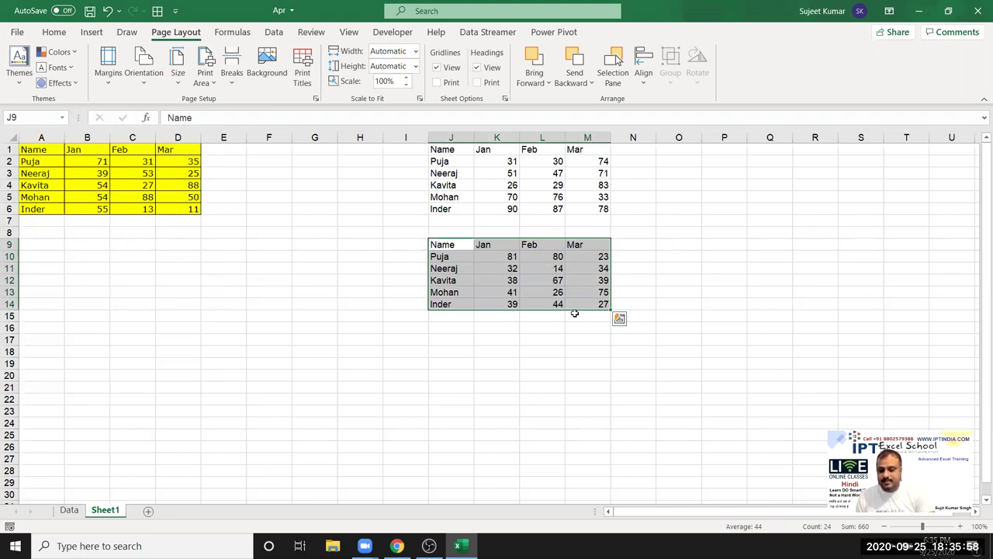
pyautogui.press('Delete')
pyautogui.moveTo(440, 155); pyautogui.dragTo(584, 207)
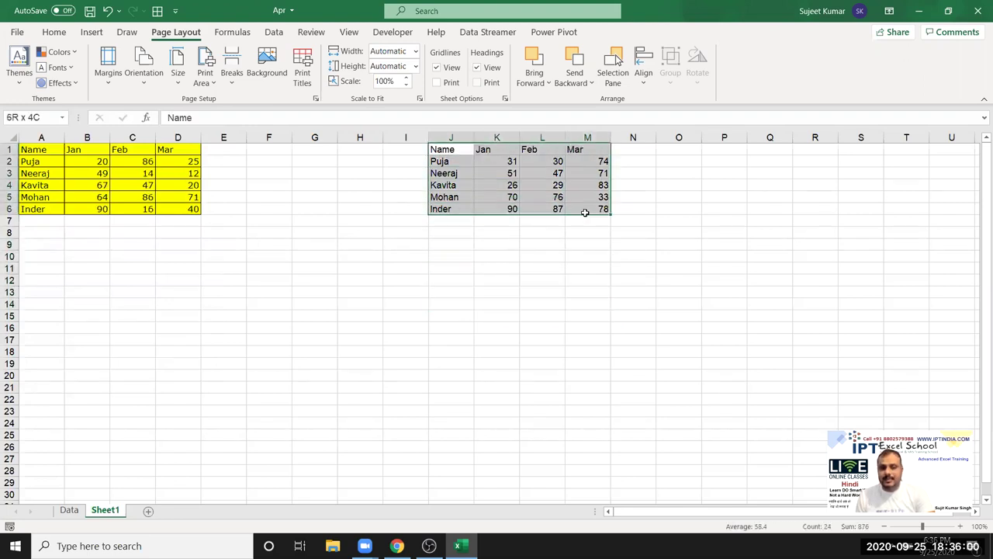
pyautogui.press('Delete')
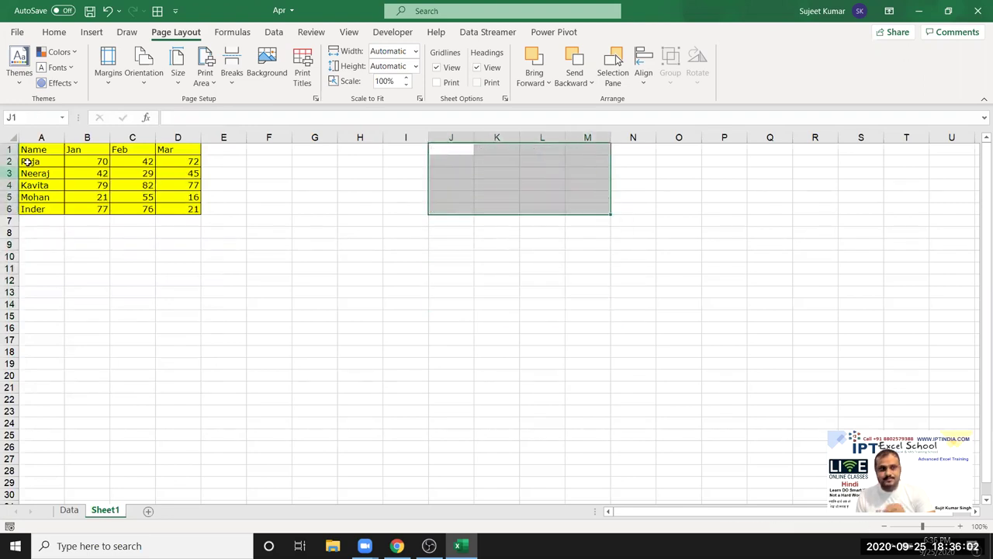
pyautogui.moveTo(35, 161); pyautogui.dragTo(101, 199)
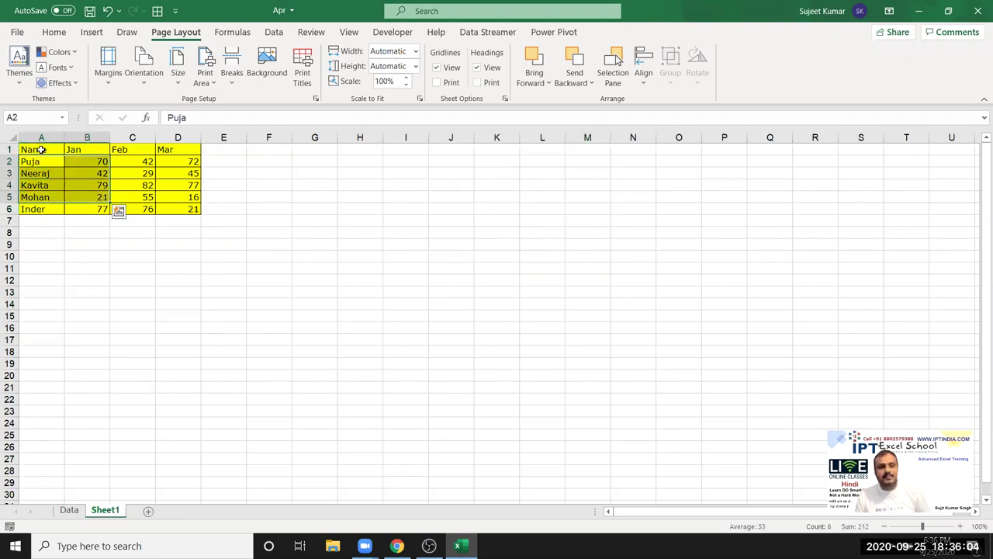
pyautogui.moveTo(39, 149); pyautogui.dragTo(165, 212)
pyautogui.hotkey('ctrl', 'c')
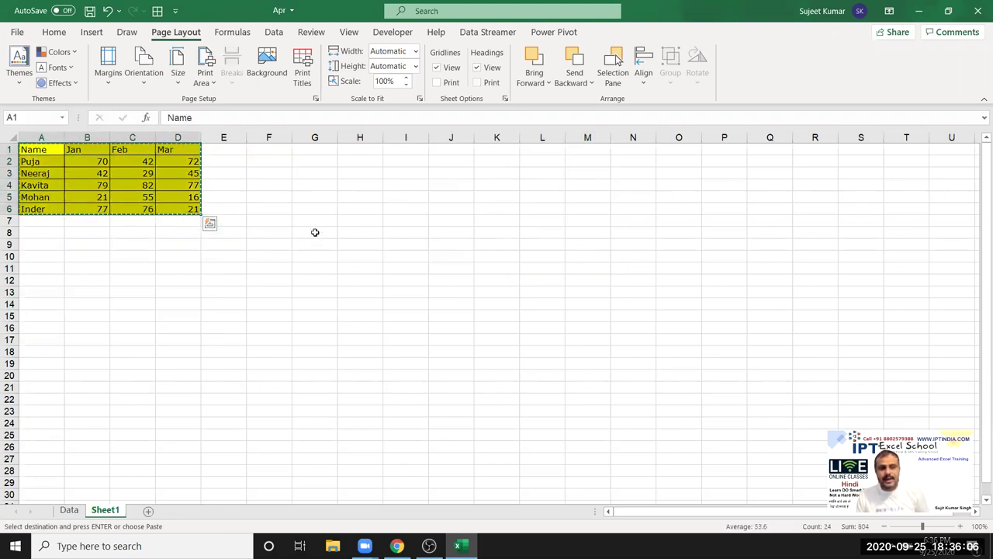
pyautogui.rightClick(314, 232)
pyautogui.click(362, 230)
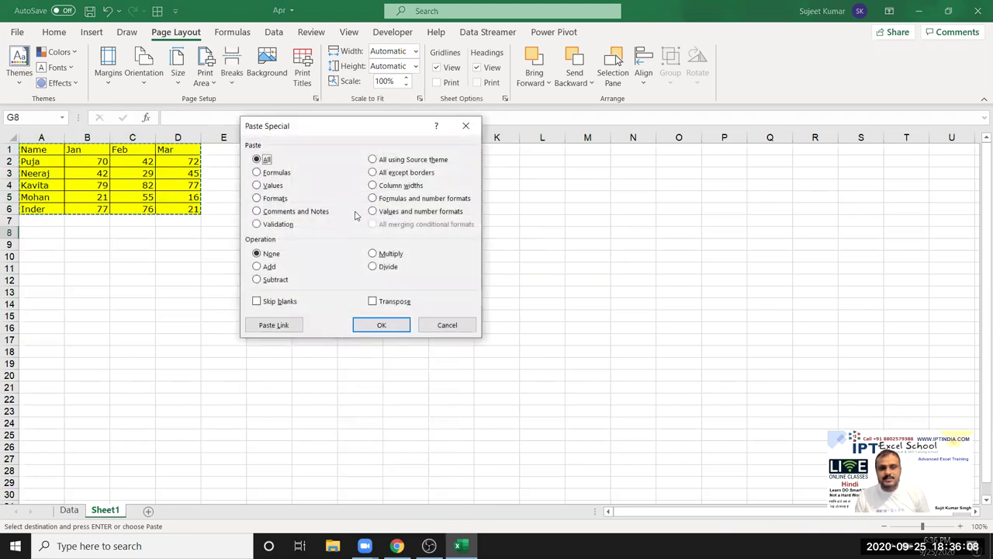
pyautogui.moveTo(348, 130); pyautogui.dragTo(560, 136)
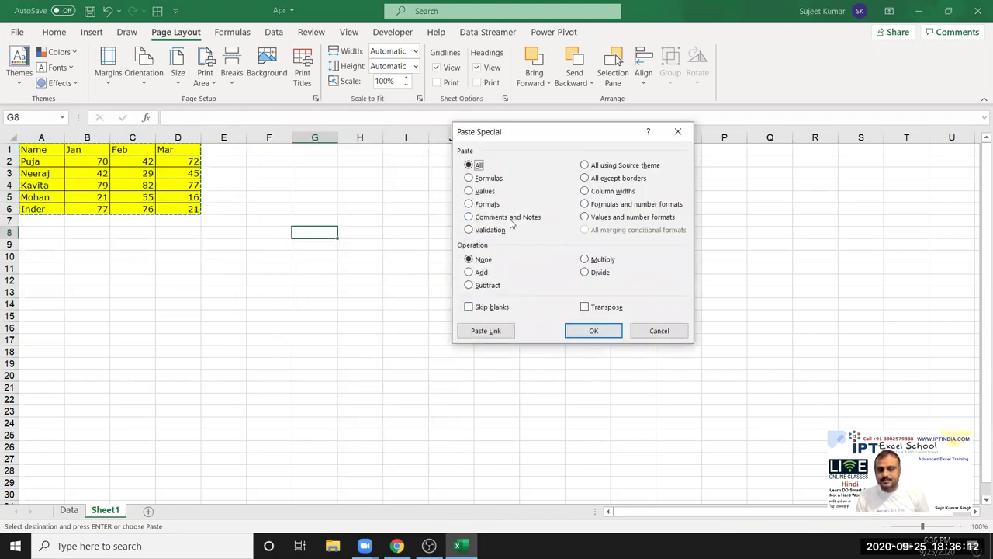
pyautogui.click(491, 206)
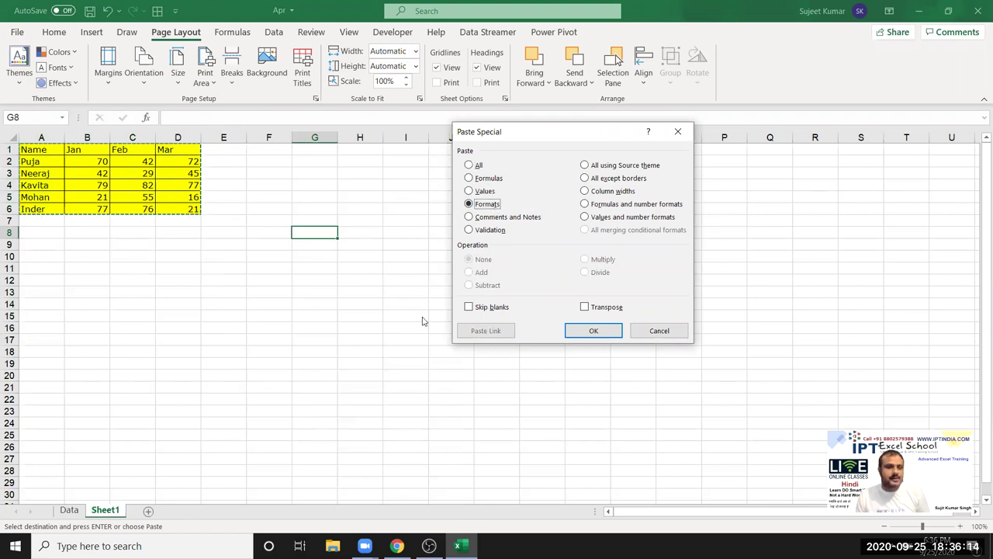
pyautogui.click(592, 330)
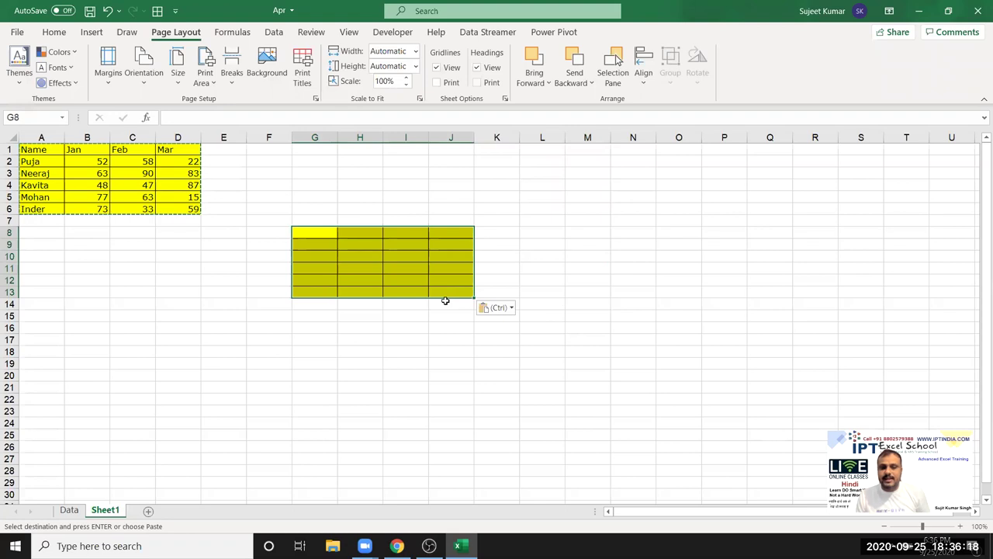
pyautogui.click(386, 281)
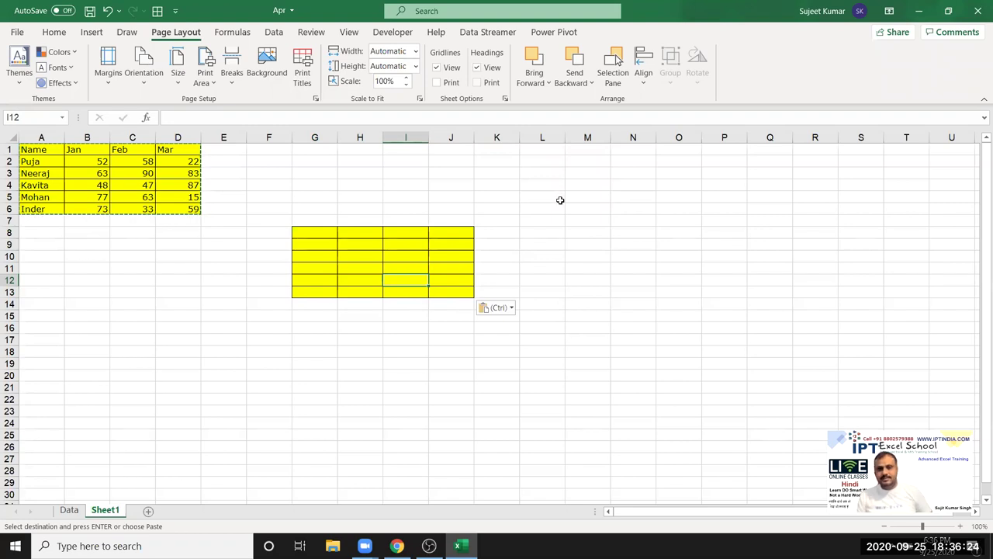
pyautogui.rightClick(553, 175)
pyautogui.click(571, 228)
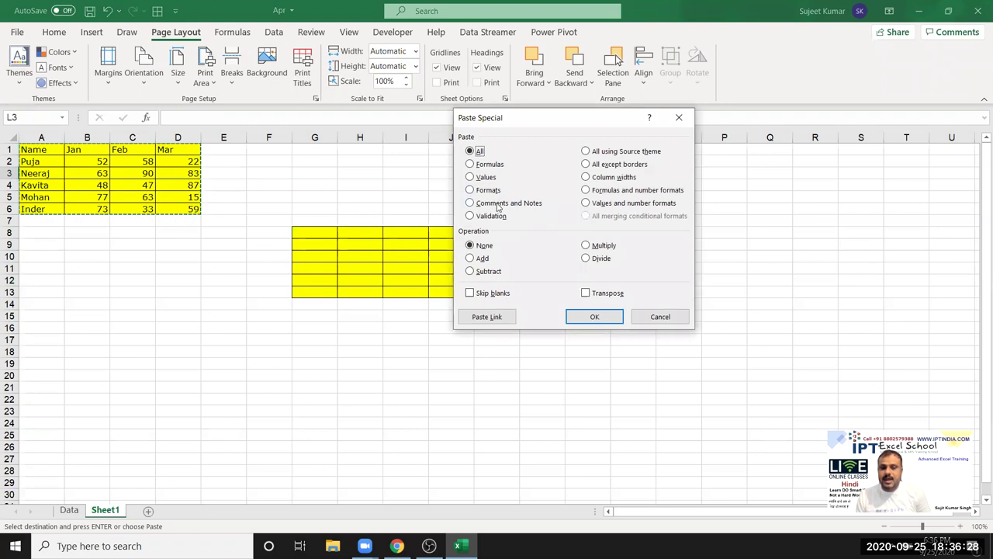
pyautogui.press('Escape')
pyautogui.press('Escape')
pyautogui.moveTo(299, 198); pyautogui.dragTo(490, 302)
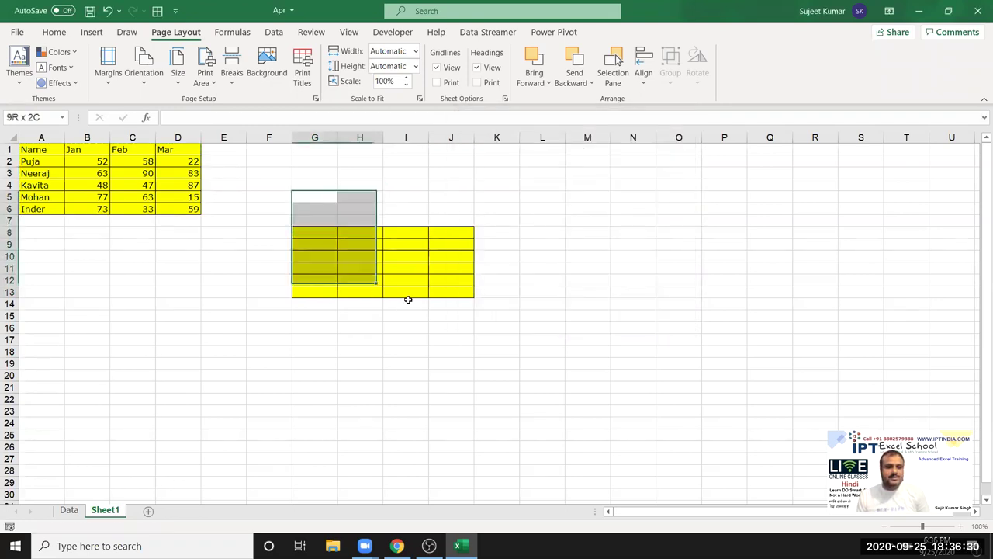
pyautogui.hotkey('ctrl', 'z')
pyautogui.hotkey('ctrl', 'z')
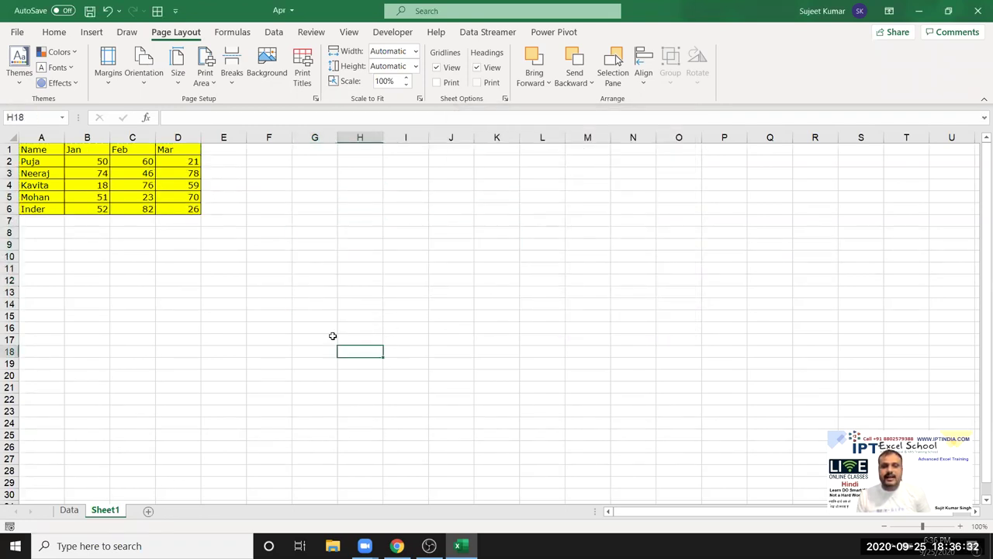
# Add a comment reading '2020 Q1 Total' to the Mar header cell D1.
pyautogui.click(174, 148)
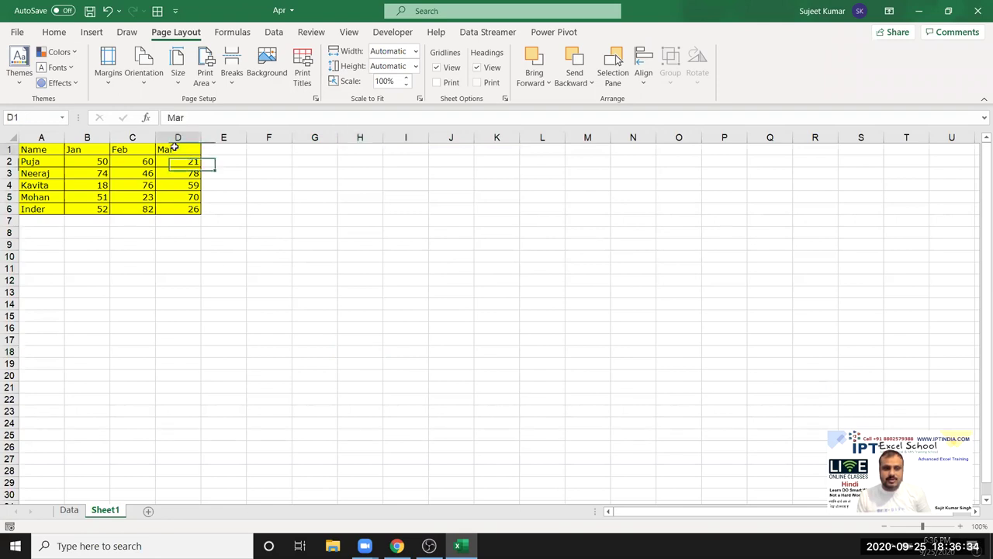
pyautogui.rightClick(176, 153)
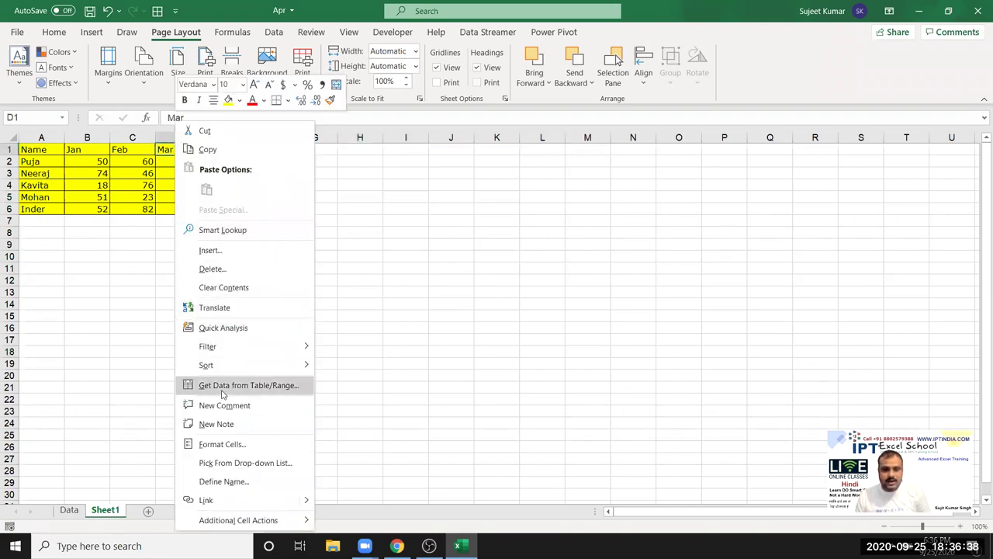
pyautogui.press('Escape')
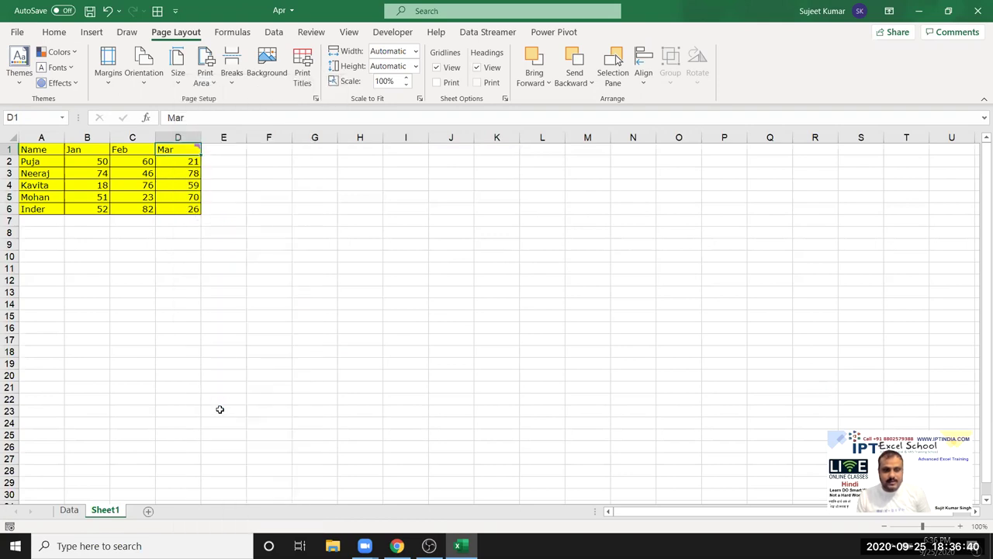
pyautogui.write('2020 Q')
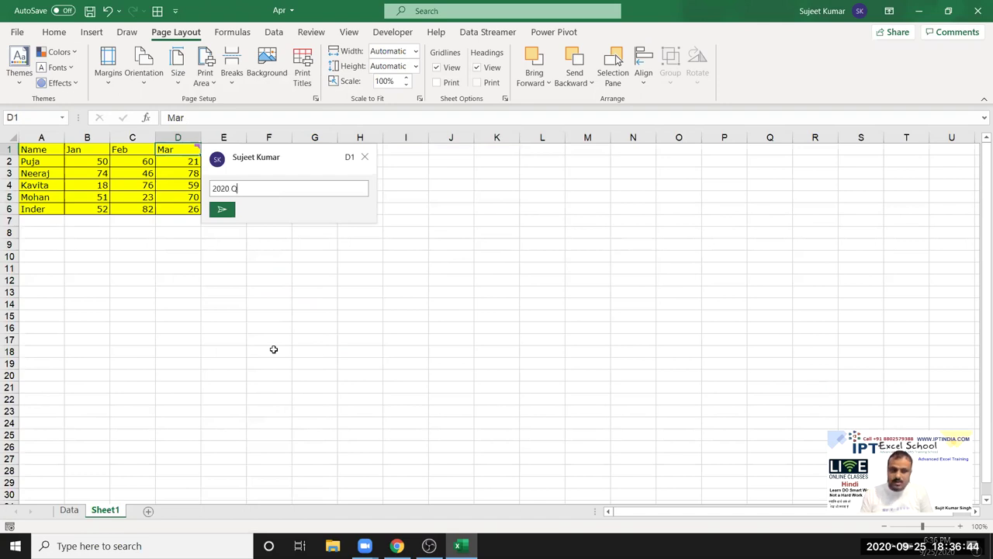
pyautogui.write('1 Total')
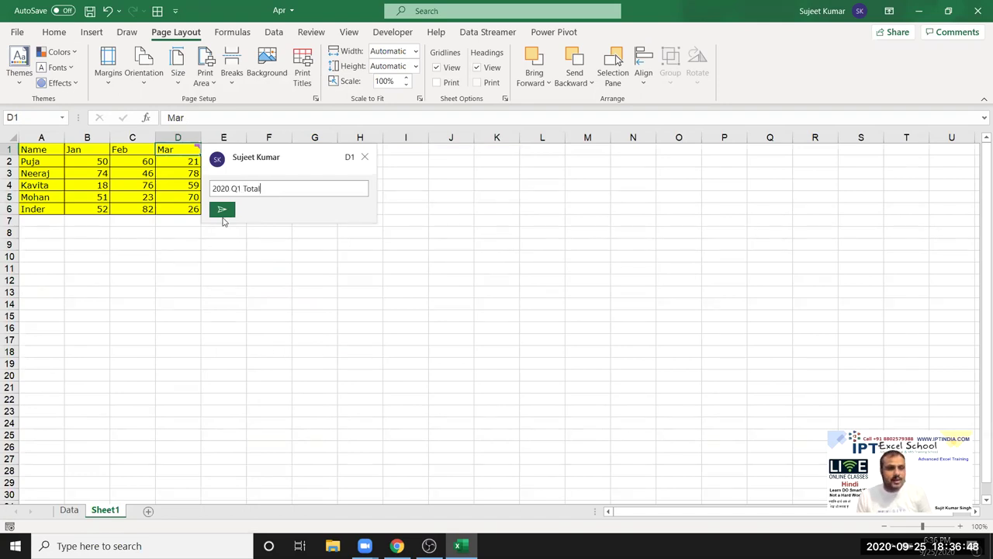
pyautogui.click(222, 211)
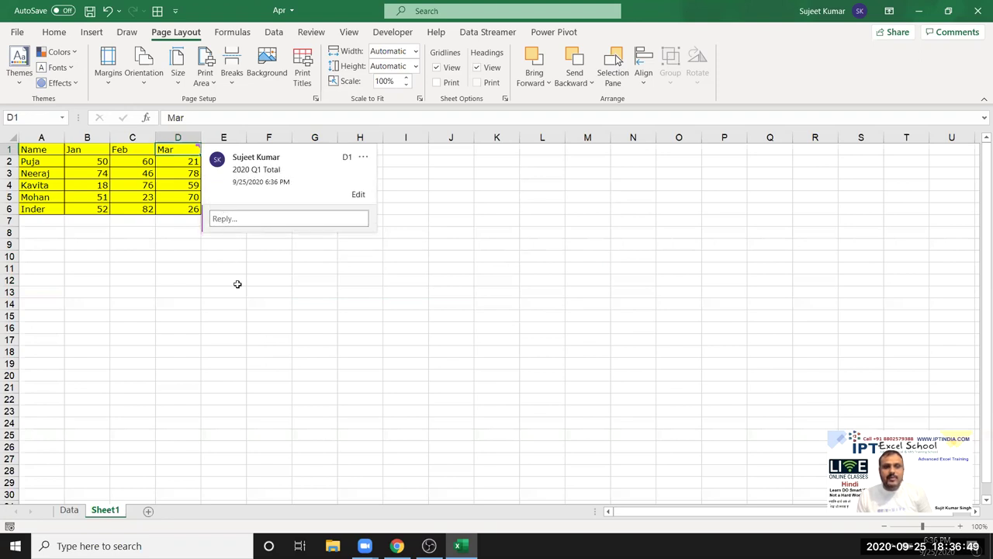
# Confirm D1's comment marker and preview from nearby cells, ending on cell G10.
pyautogui.click(276, 327)
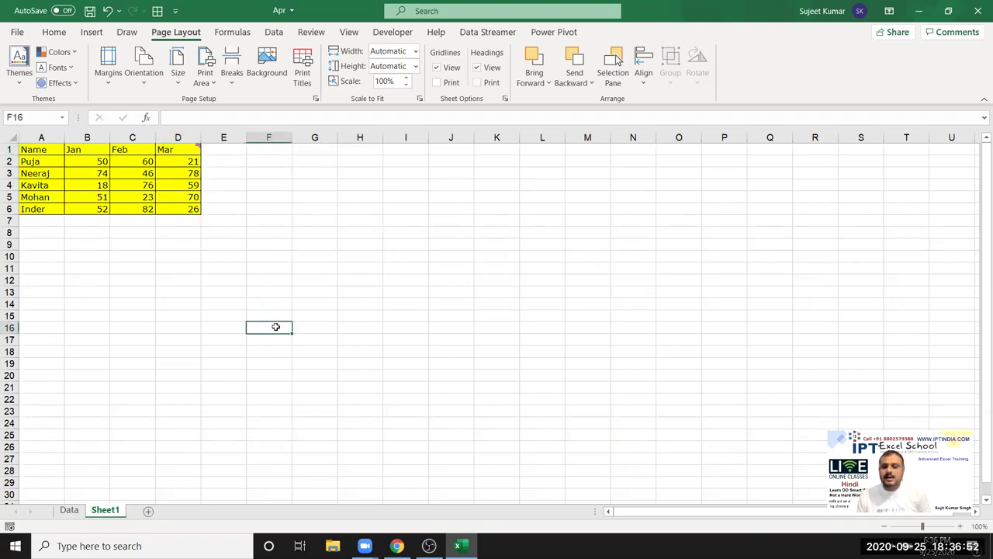
pyautogui.moveTo(194, 155)
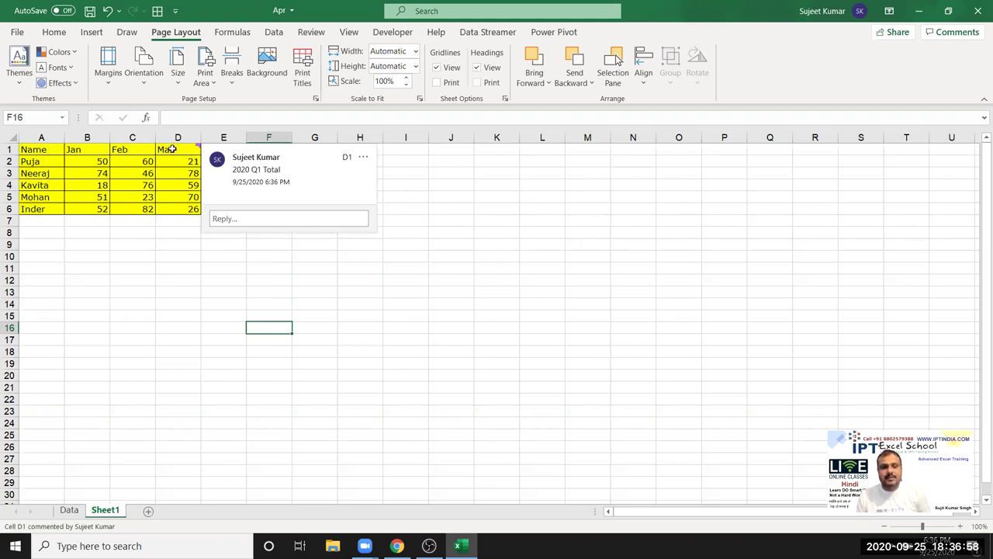
pyautogui.click(210, 337)
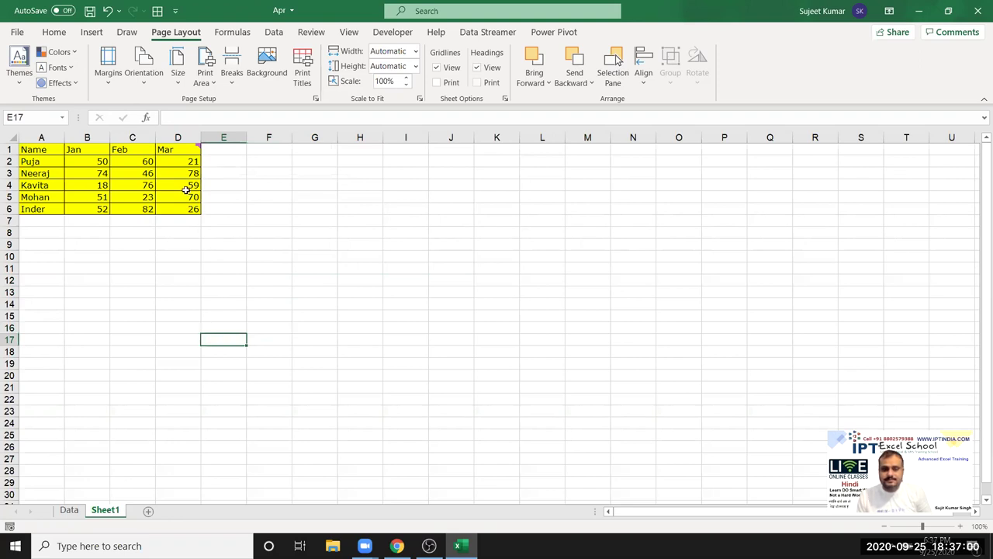
pyautogui.moveTo(173, 149)
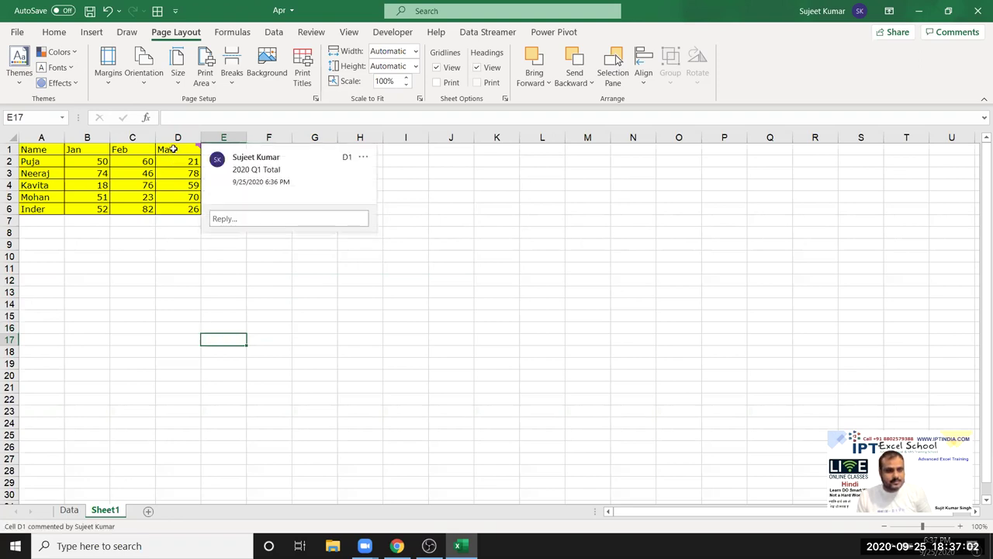
pyautogui.click(173, 149)
pyautogui.click(185, 292)
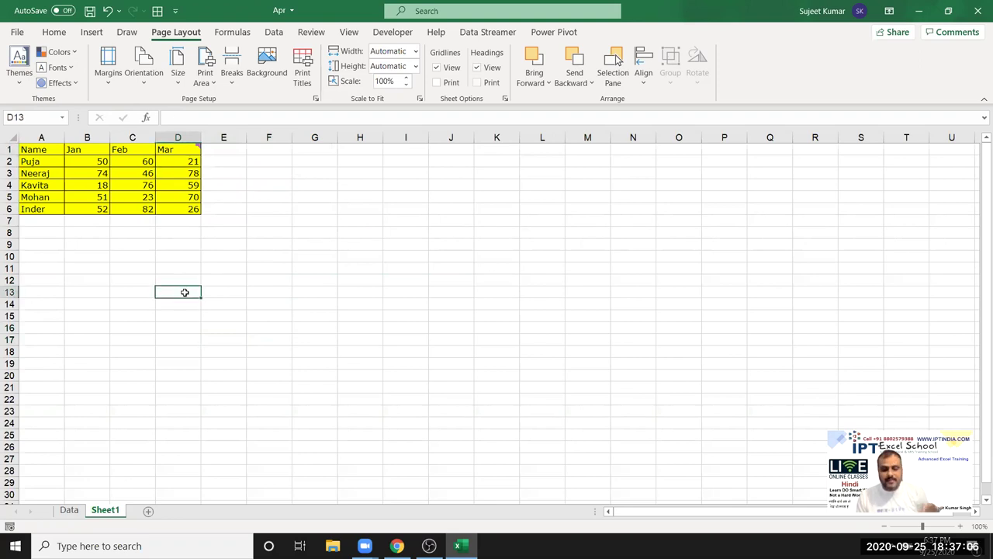
pyautogui.click(222, 149)
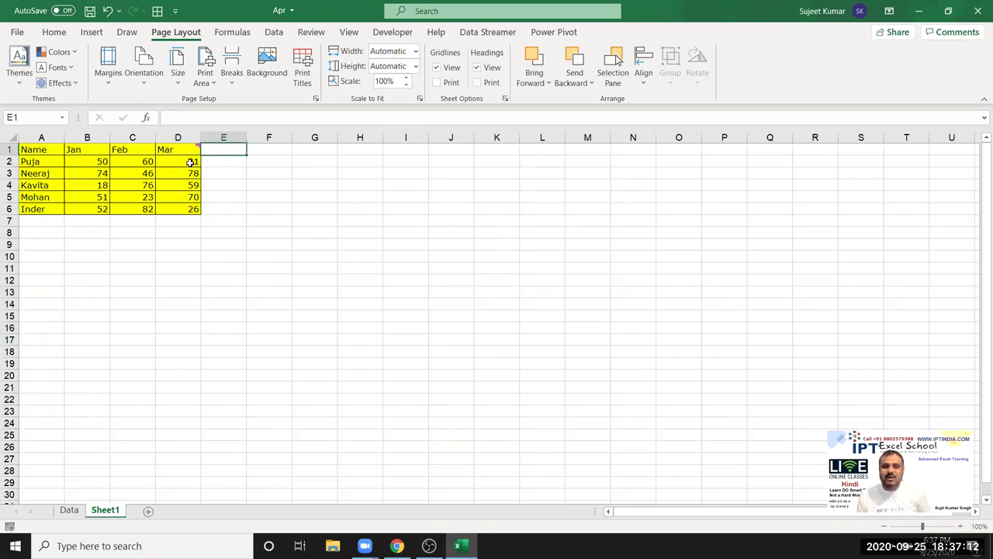
pyautogui.moveTo(186, 147)
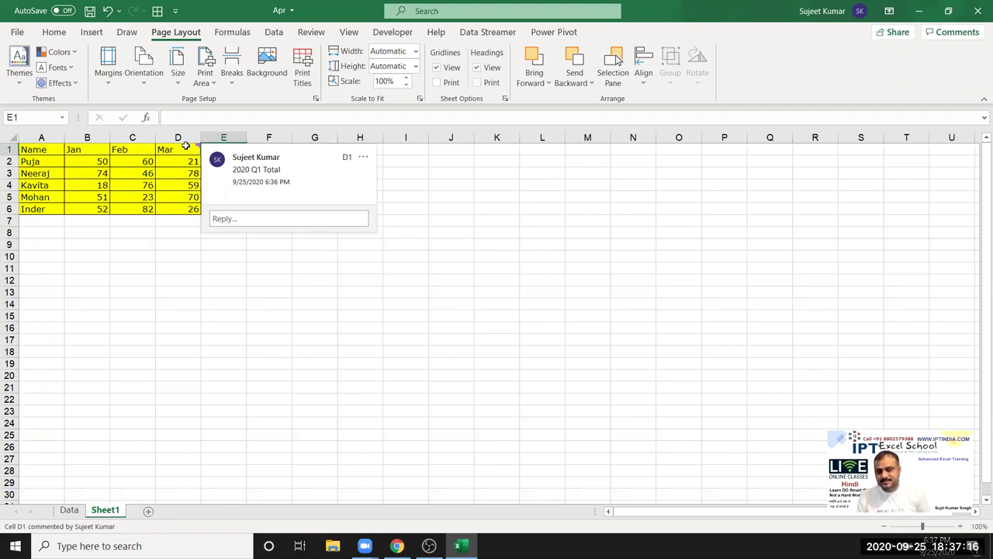
pyautogui.click(182, 278)
pyautogui.moveTo(225, 149); pyautogui.dragTo(297, 154)
pyautogui.click(311, 257)
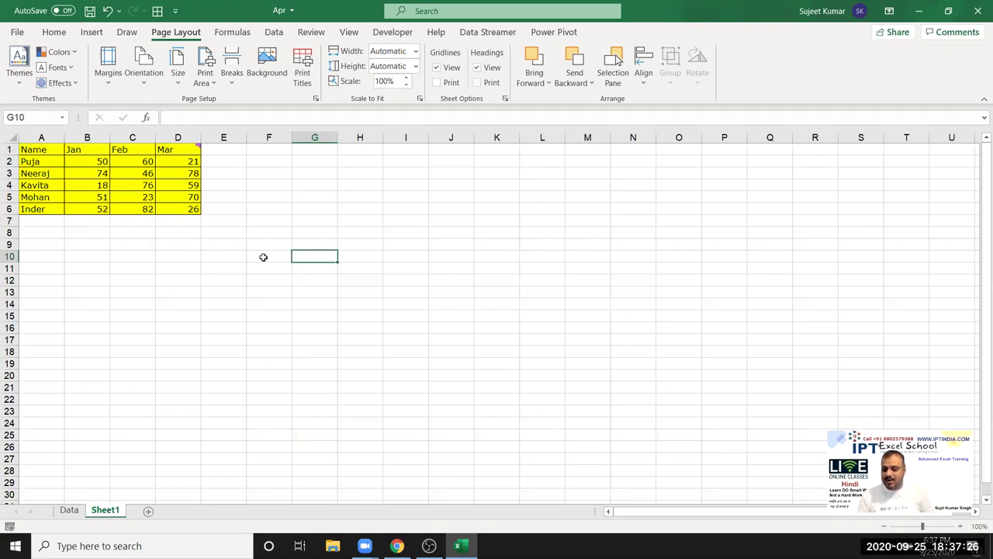
pyautogui.write('5000')
pyautogui.press('BackSpace')
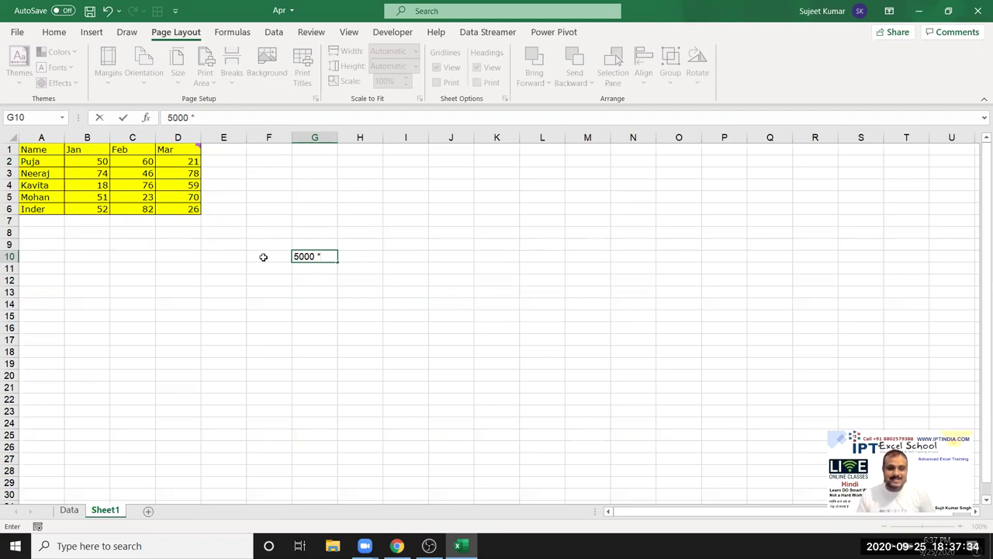
pyautogui.click(142, 364)
pyautogui.click(28, 413)
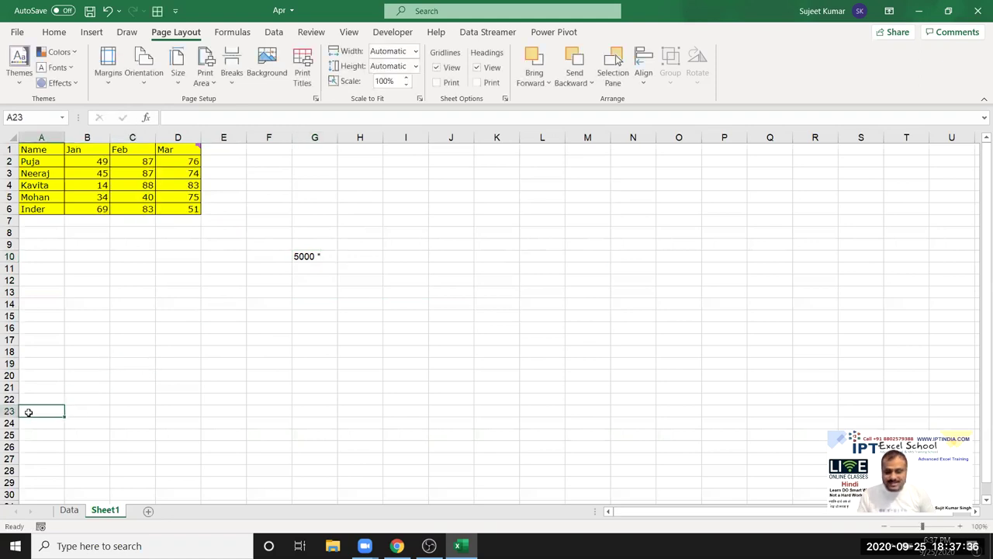
pyautogui.write('"')
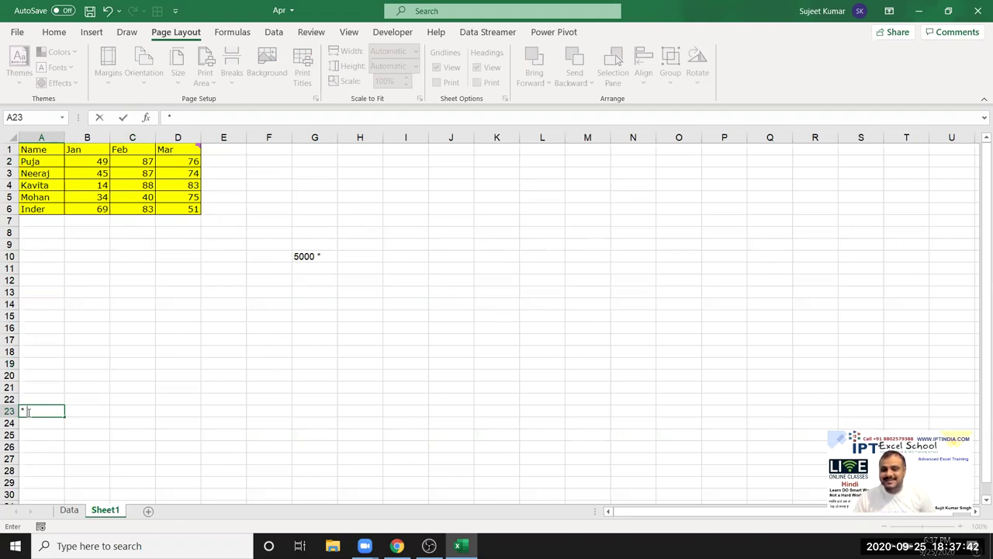
pyautogui.press('Escape')
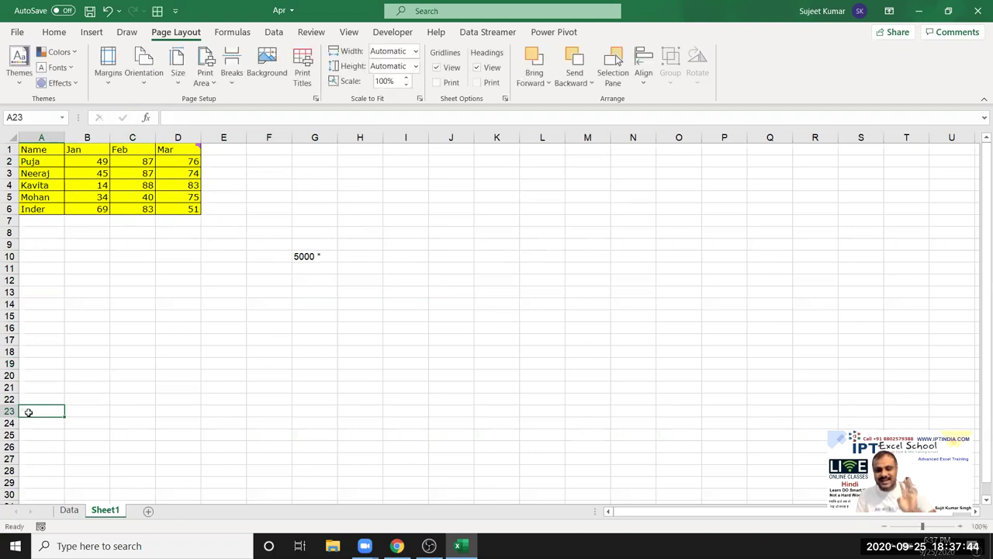
pyautogui.click(313, 264)
pyautogui.press('Delete')
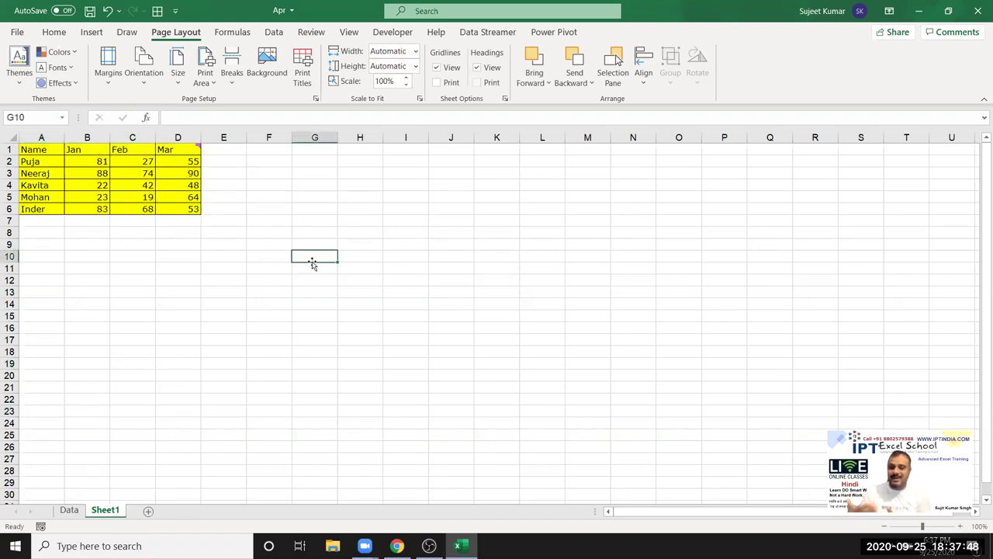
pyautogui.moveTo(36, 412); pyautogui.dragTo(313, 417)
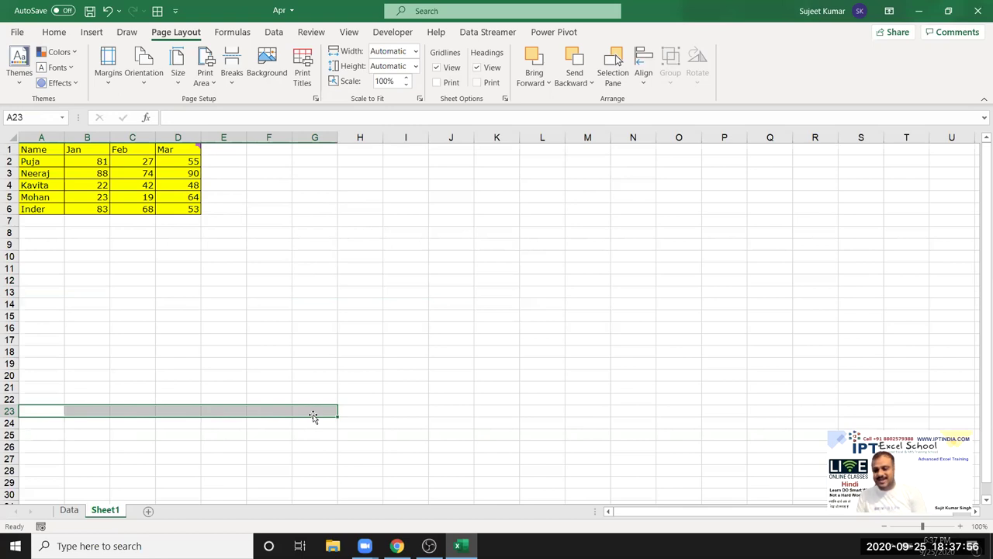
pyautogui.click(334, 245)
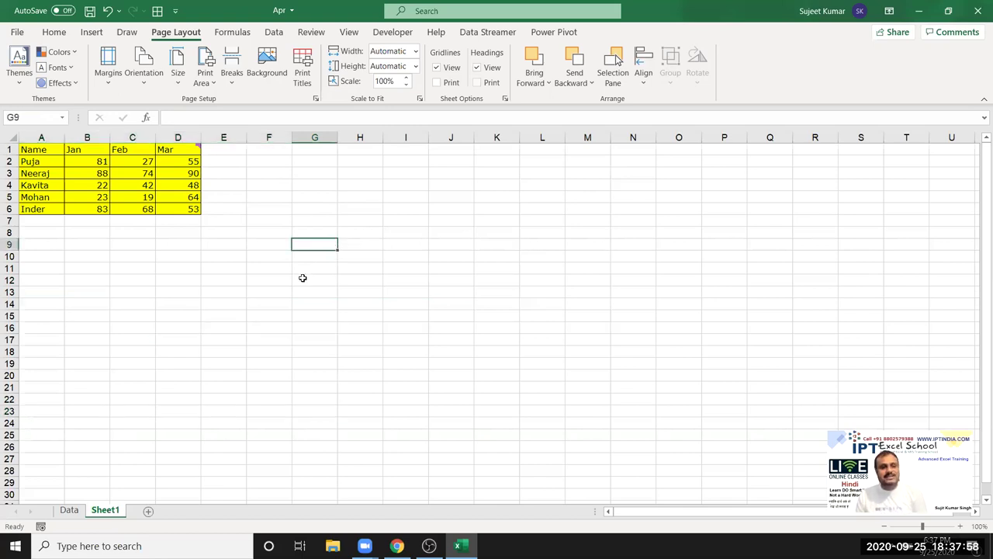
pyautogui.moveTo(195, 147)
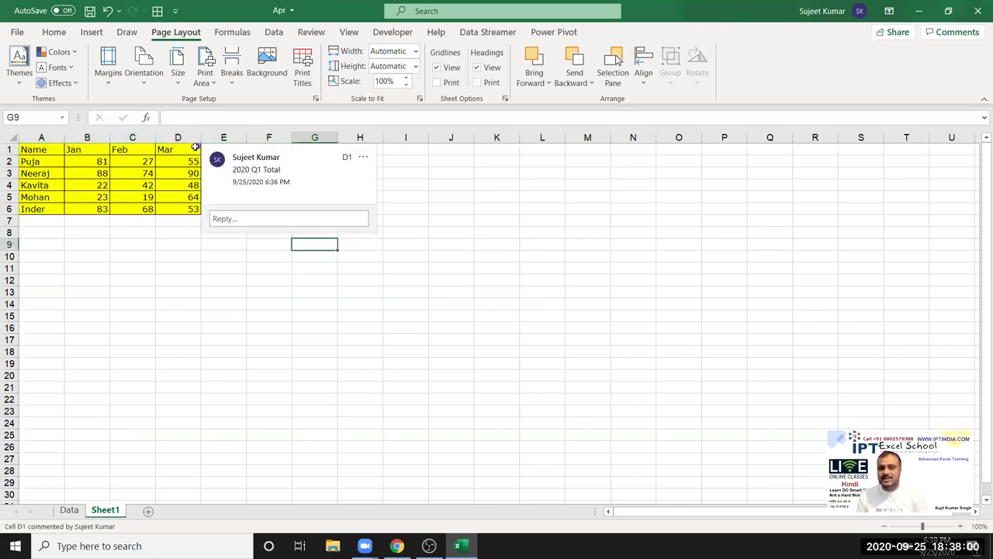
# Copy D1's 2020 Q1 Total comment into J1:J8 by pasting only comments and notes.
pyautogui.click(180, 336)
pyautogui.click(179, 151)
pyautogui.hotkey('ctrl', 'c')
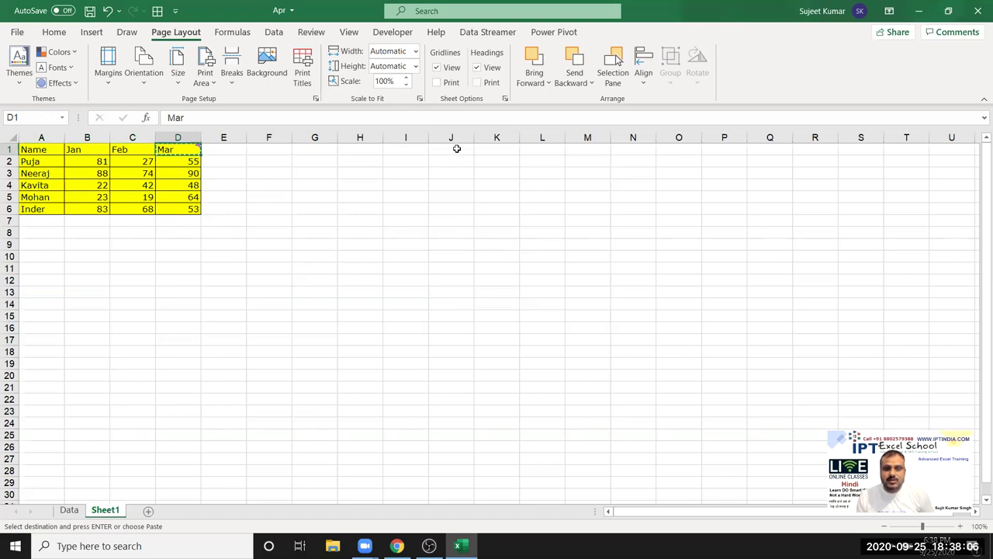
pyautogui.moveTo(457, 148); pyautogui.dragTo(457, 232)
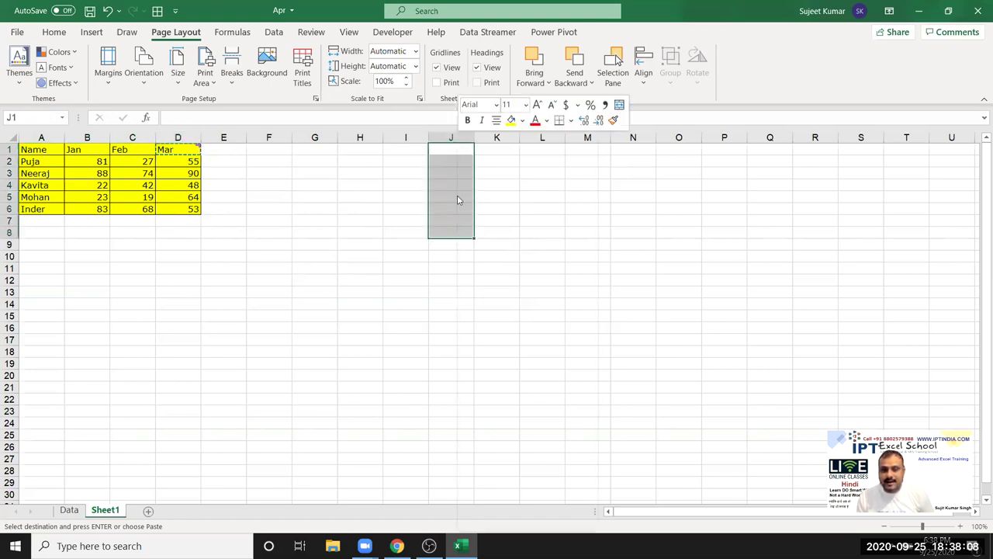
pyautogui.rightClick(457, 200)
pyautogui.click(497, 232)
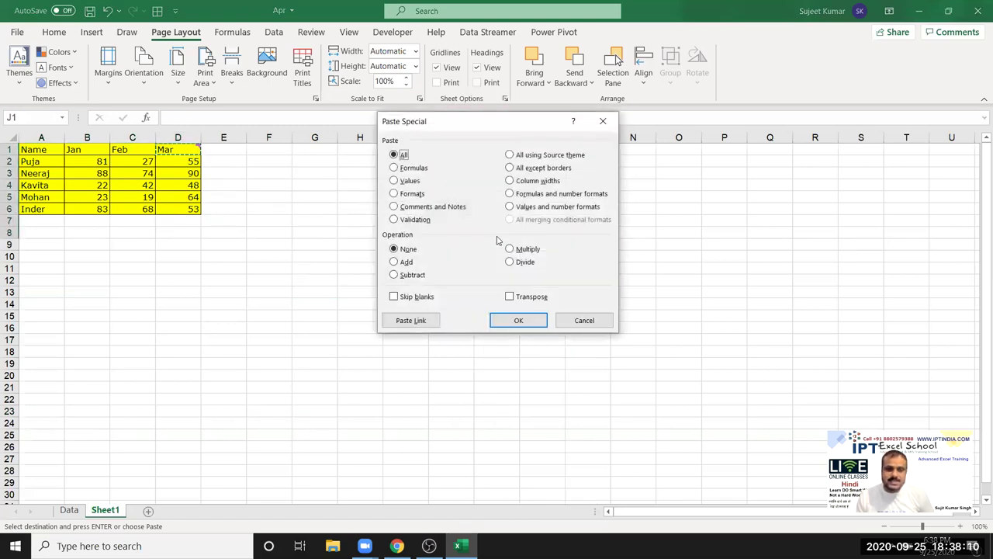
pyautogui.click(419, 208)
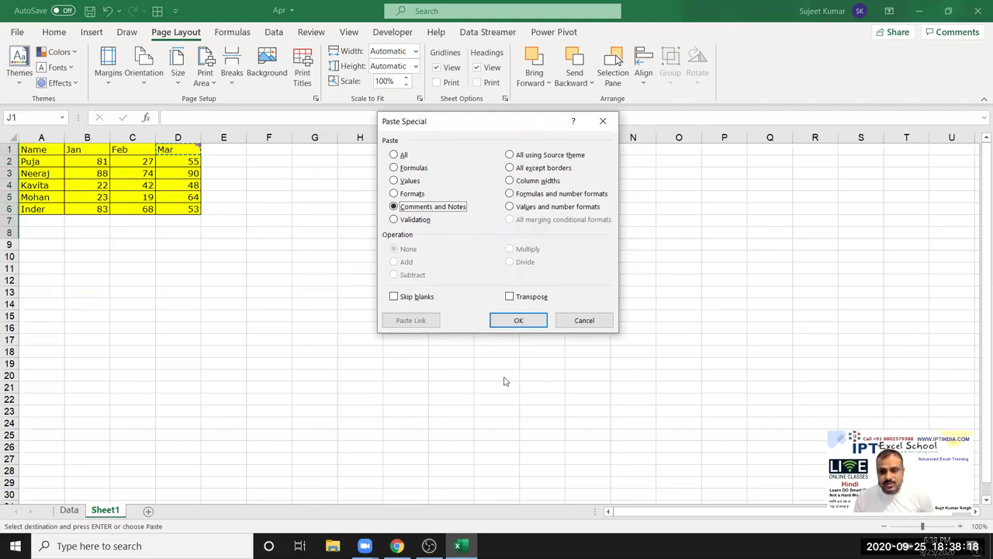
pyautogui.click(534, 323)
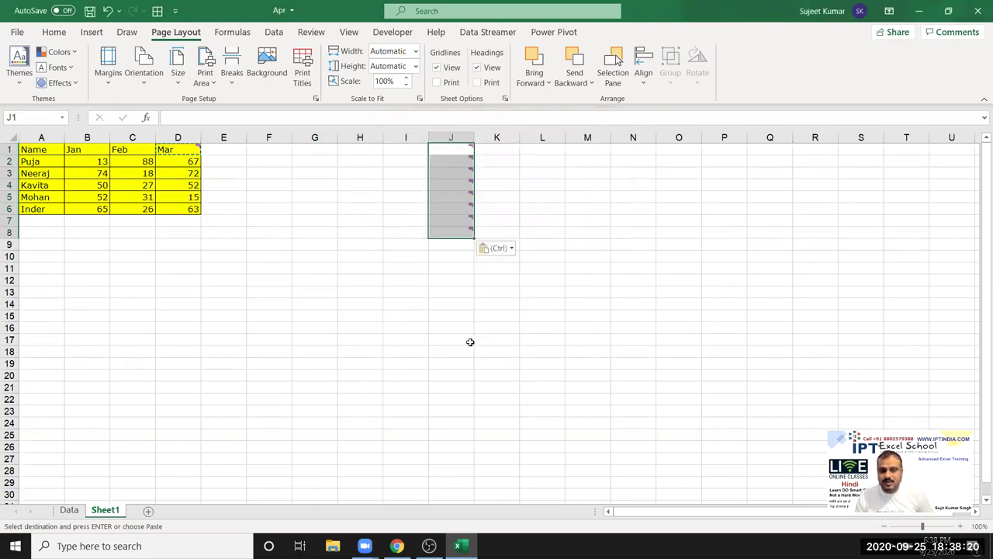
# Preview the pasted comment markers in column J, then switch to the YouTube Studio live page.
pyautogui.click(469, 341)
pyautogui.moveTo(469, 194)
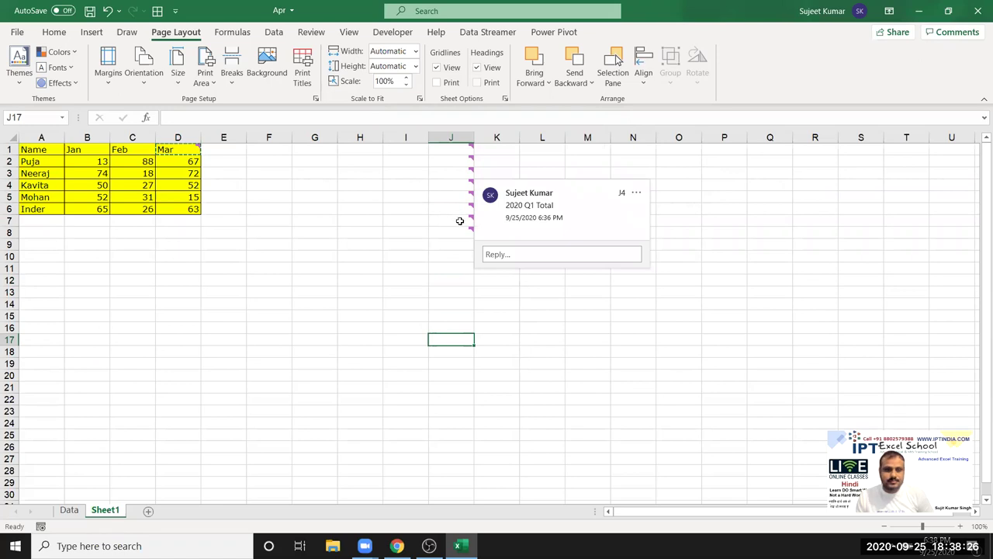
pyautogui.moveTo(462, 231)
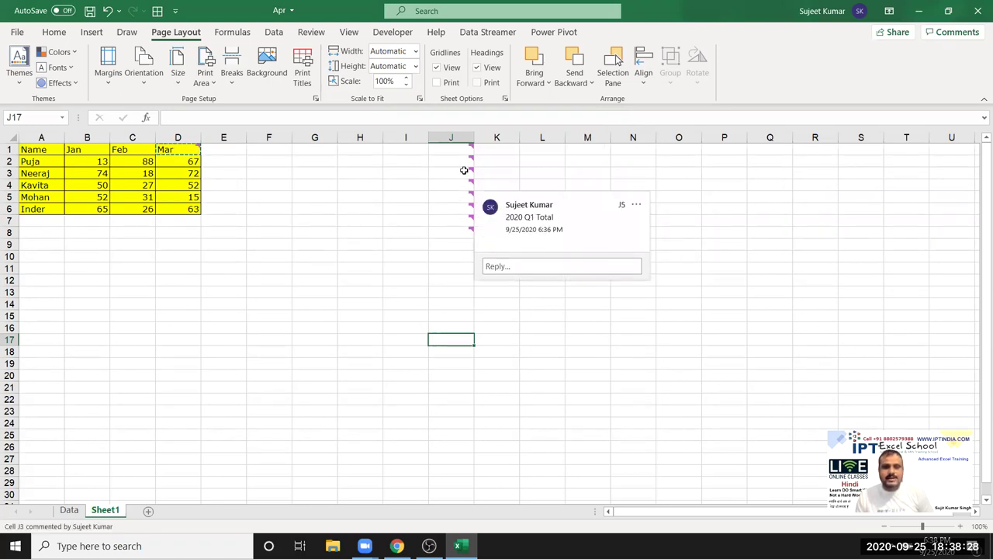
pyautogui.moveTo(465, 160)
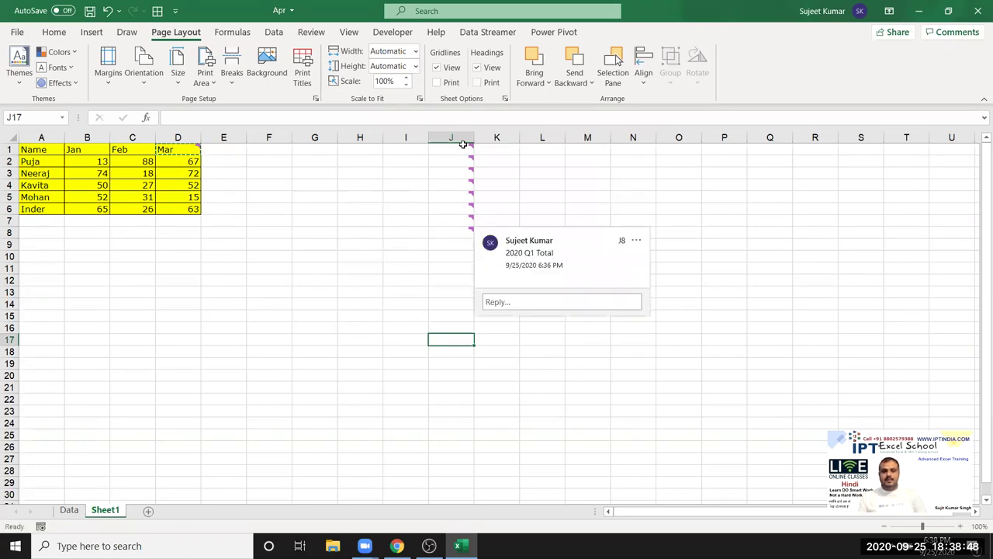
pyautogui.hotkey('alt', 'Tab')
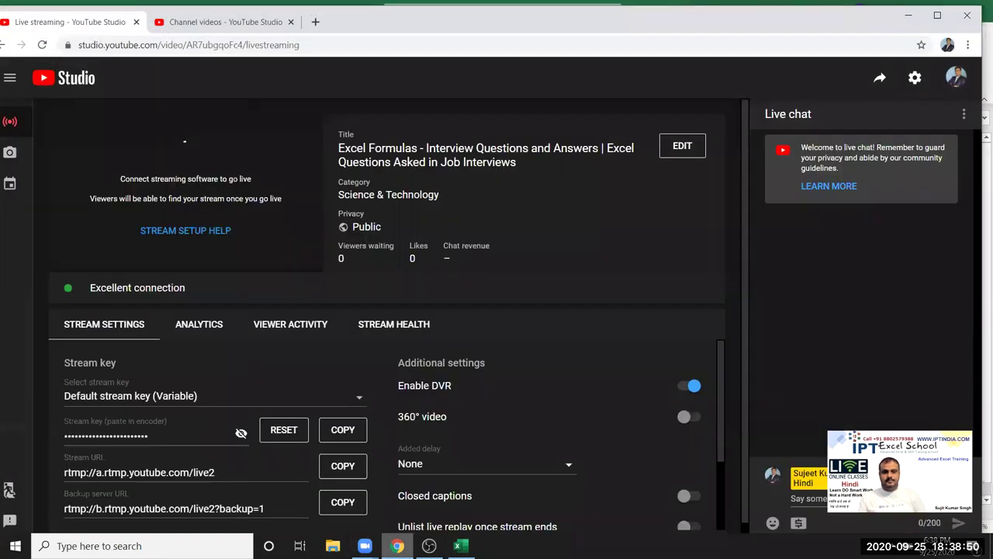
# Move from OBS and YouTube Studio back to the Excel workbook using the taskbar icons.
pyautogui.moveTo(429, 546)
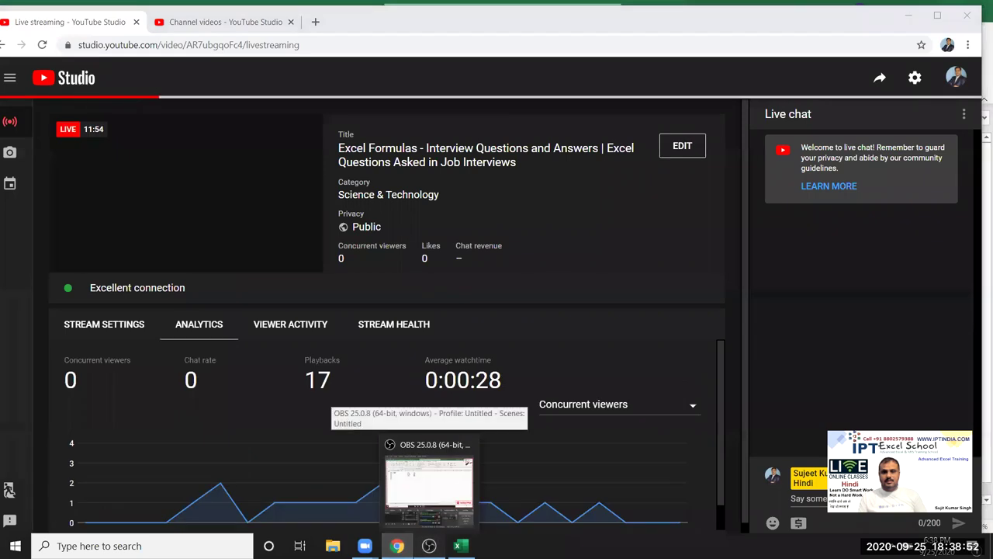
pyautogui.moveTo(430, 481)
pyautogui.click(429, 450)
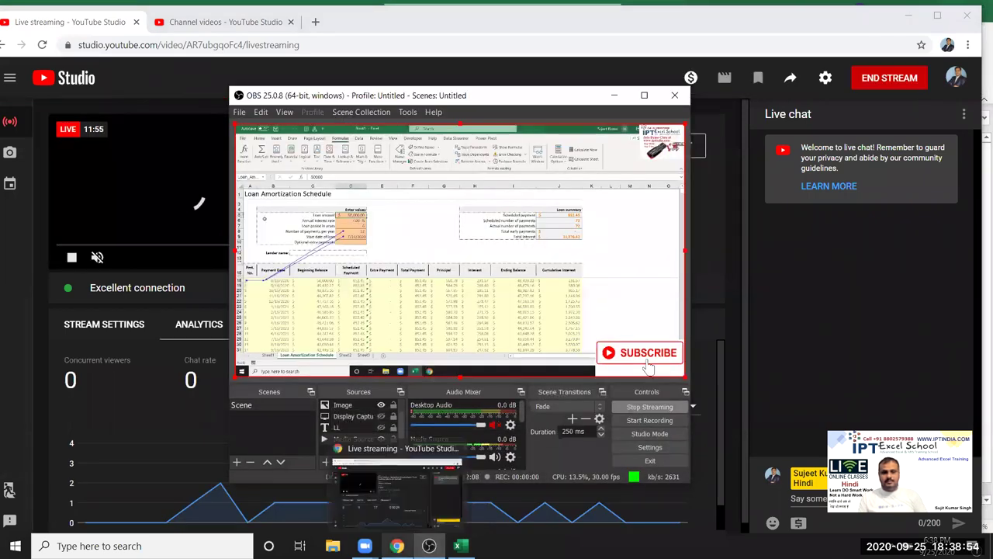
pyautogui.click(397, 545)
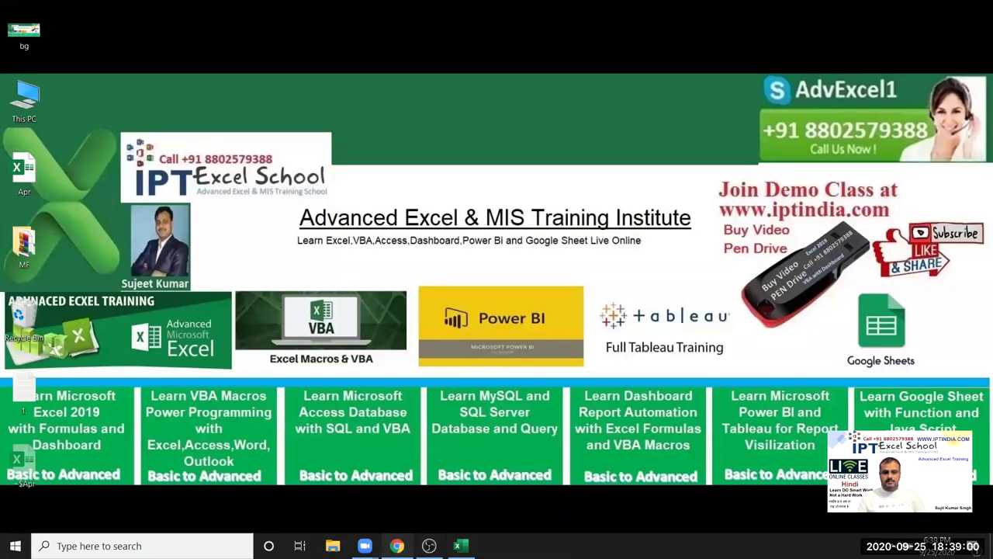
pyautogui.click(397, 545)
pyautogui.click(397, 546)
pyautogui.click(458, 546)
# Cancel the pending copy and inspect cells, including C3's RANDBETWEEN formula.
pyautogui.click(457, 220)
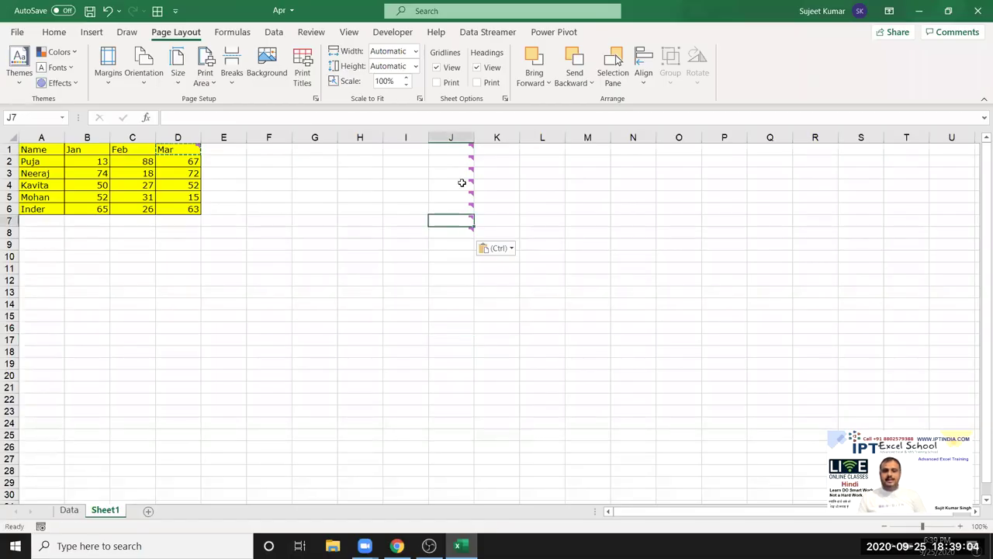
pyautogui.click(340, 326)
pyautogui.press('Escape')
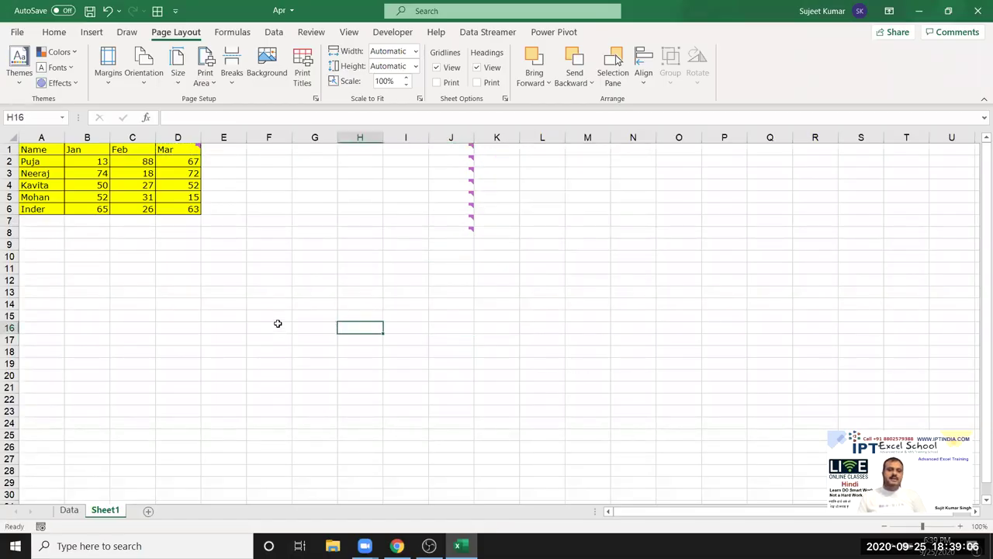
pyautogui.click(124, 169)
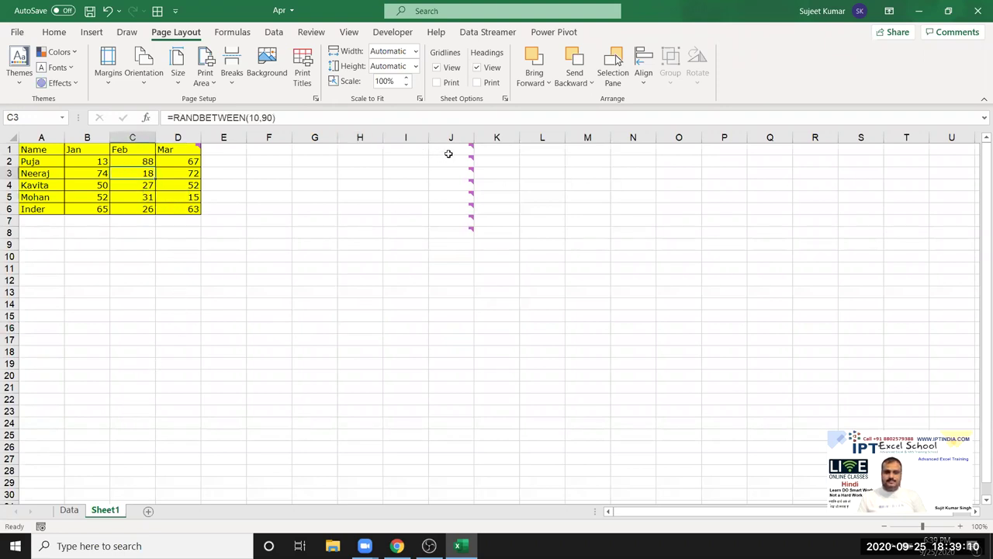
pyautogui.moveTo(449, 153); pyautogui.dragTo(450, 229)
pyautogui.click(259, 278)
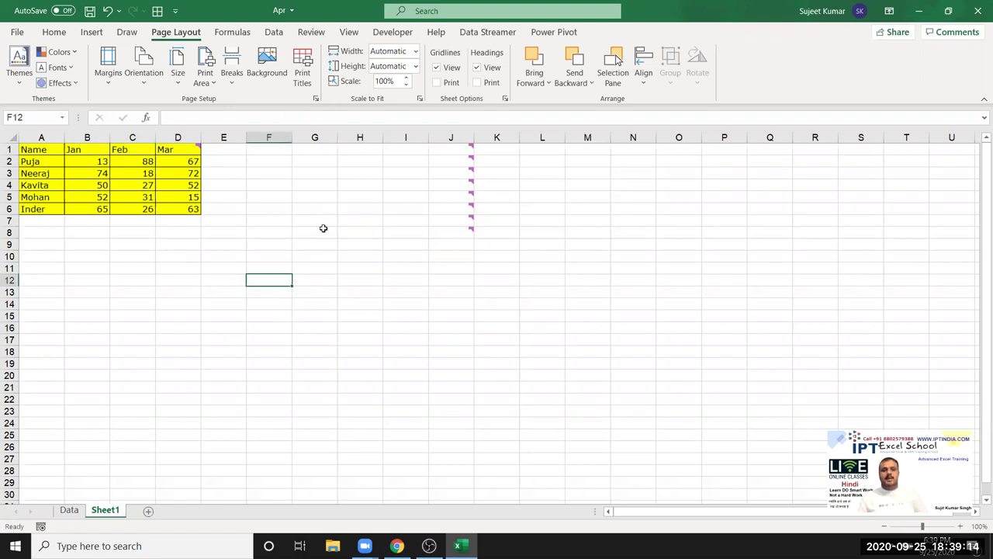
# Paste a copy of the Name–Mar table at I13 using All except borders.
pyautogui.moveTo(43, 151)
pyautogui.mouseDown()
pyautogui.moveTo(194, 198)
pyautogui.moveTo(194, 209)
pyautogui.mouseUp()
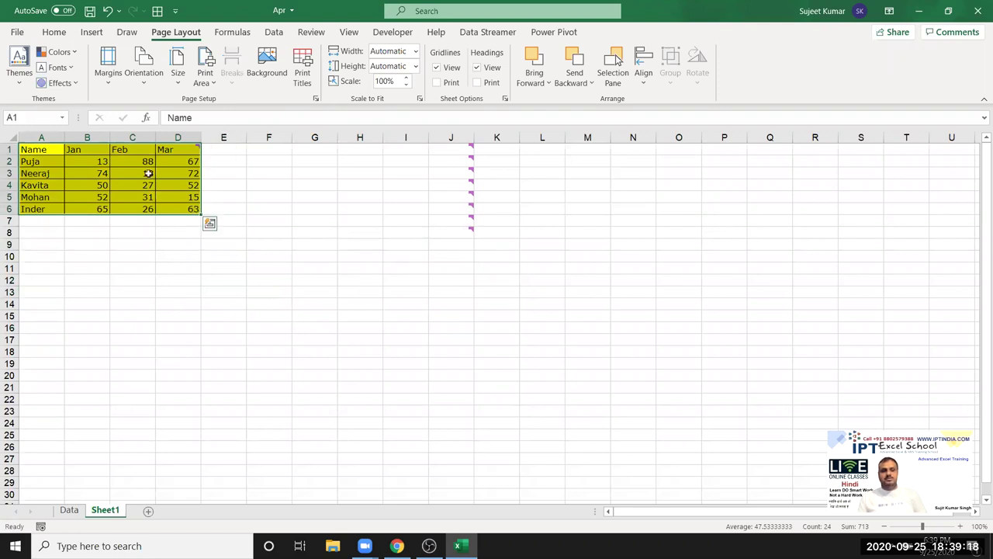
pyautogui.hotkey('ctrl', 'c')
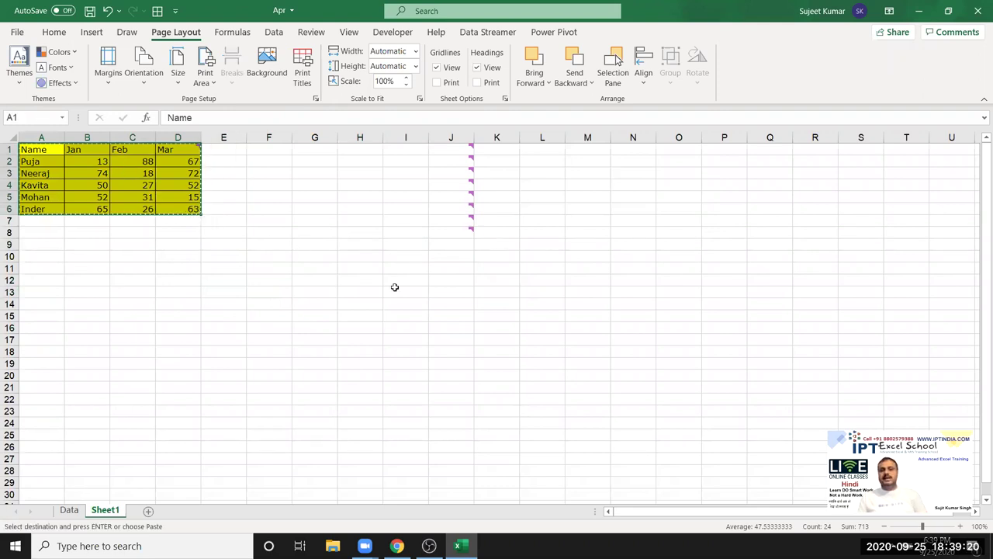
pyautogui.rightClick(395, 287)
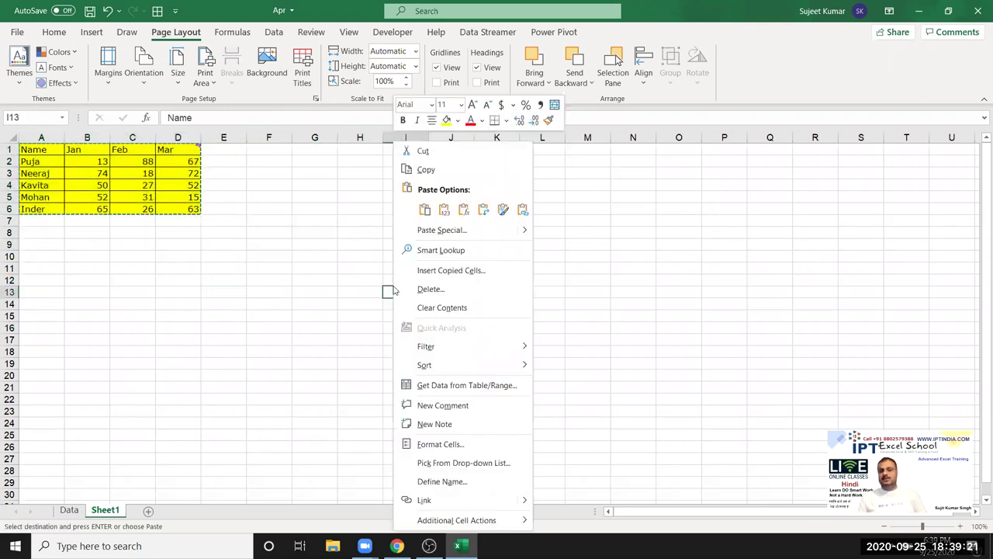
pyautogui.click(430, 231)
pyautogui.click(458, 167)
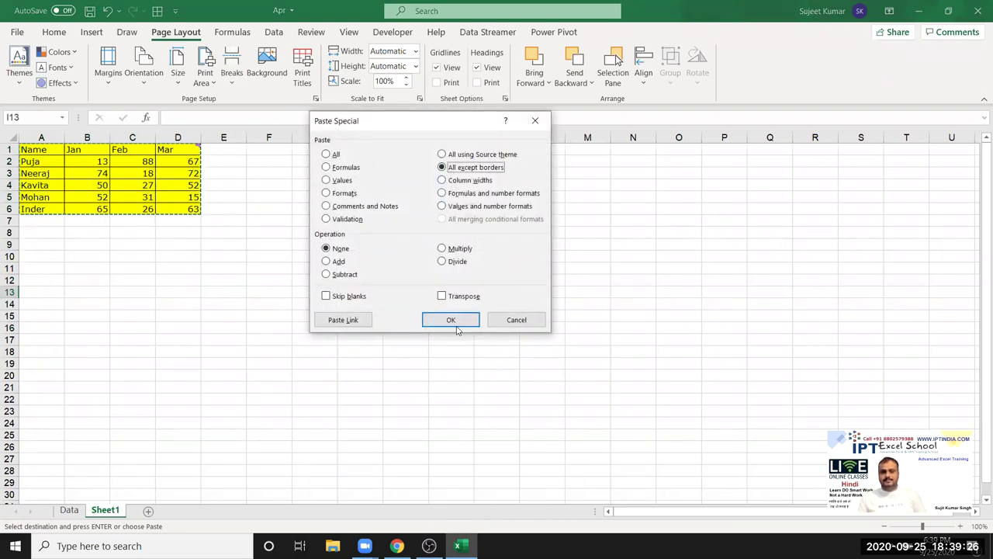
pyautogui.click(451, 320)
# Delete columns F through M to remove the pasted copy.
pyautogui.click(269, 352)
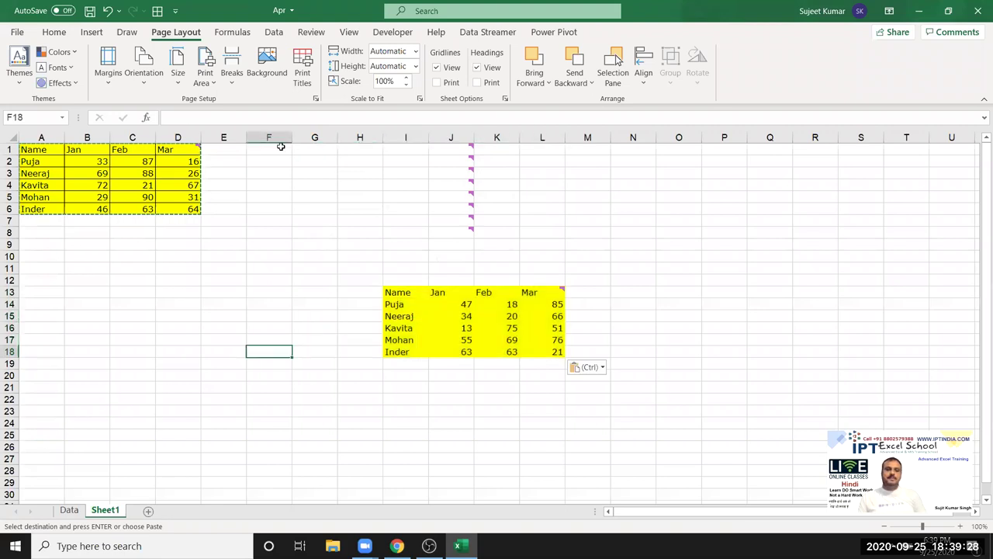
pyautogui.moveTo(281, 139); pyautogui.dragTo(598, 172)
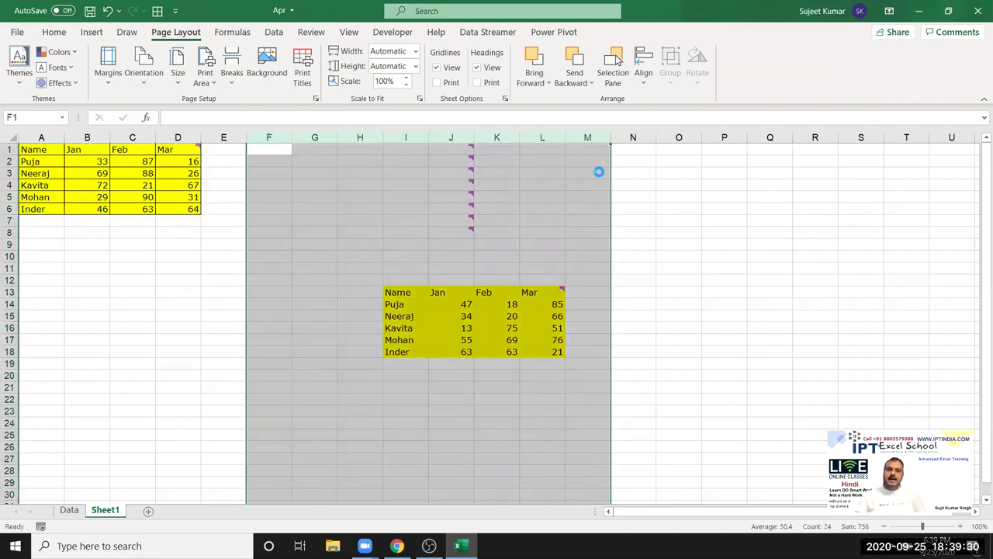
pyautogui.hotkey('ctrl', '-')
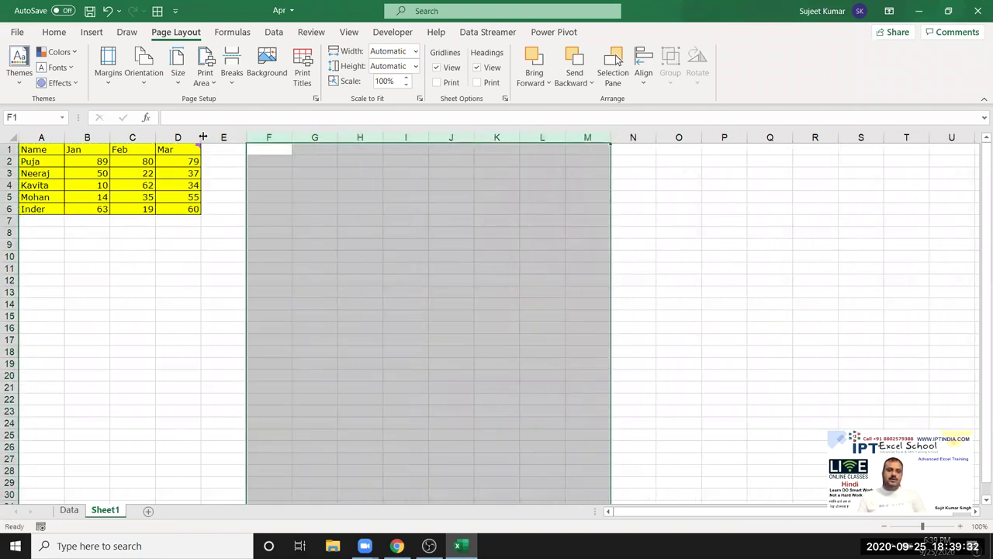
# Drag the column D and column A header borders inward so names and monthly values fit closely.
pyautogui.moveTo(203, 137); pyautogui.dragTo(83, 136)
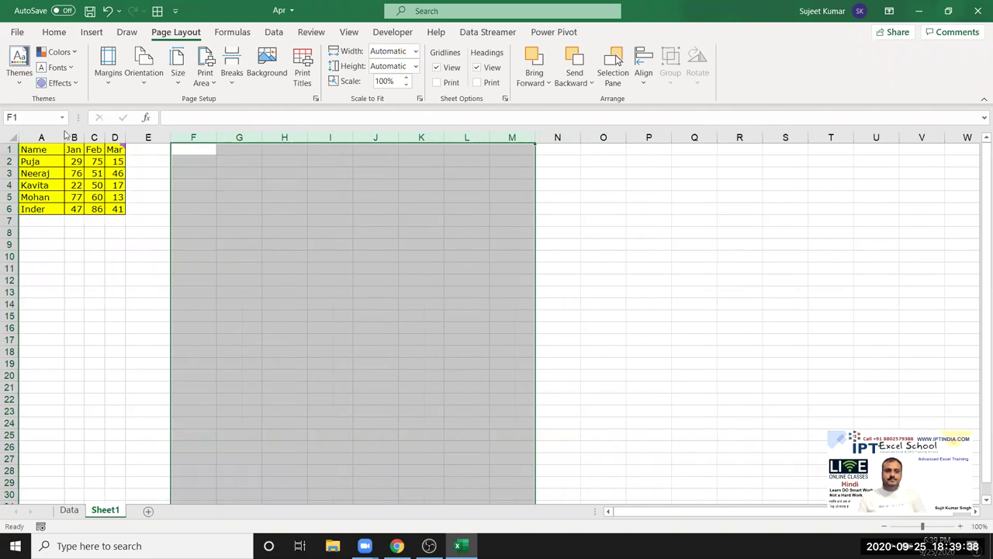
pyautogui.moveTo(64, 136); pyautogui.dragTo(52, 137)
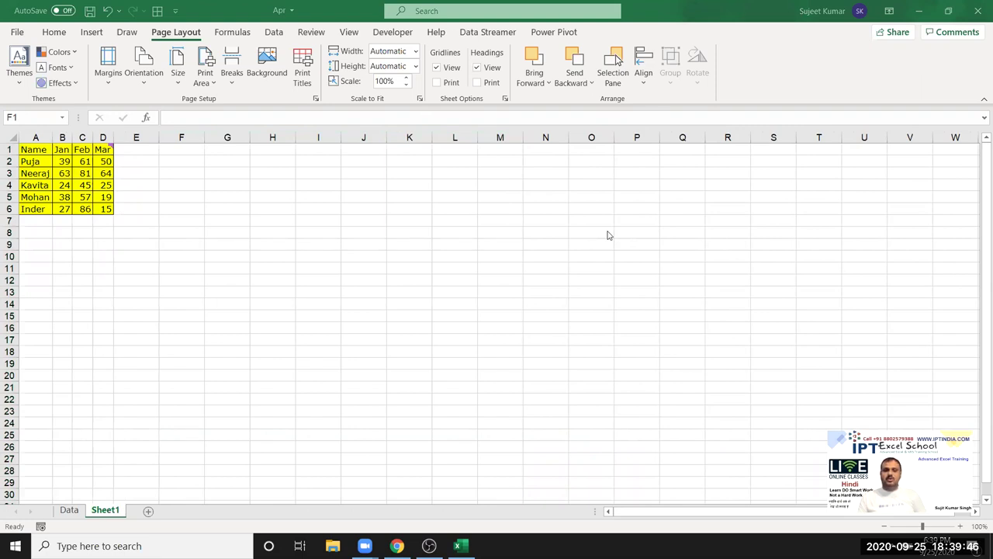
pyautogui.click(276, 211)
# Copy the table A1:D6 and paste it at J1, checking the formulas in B3 and K3.
pyautogui.moveTo(33, 152); pyautogui.dragTo(101, 217)
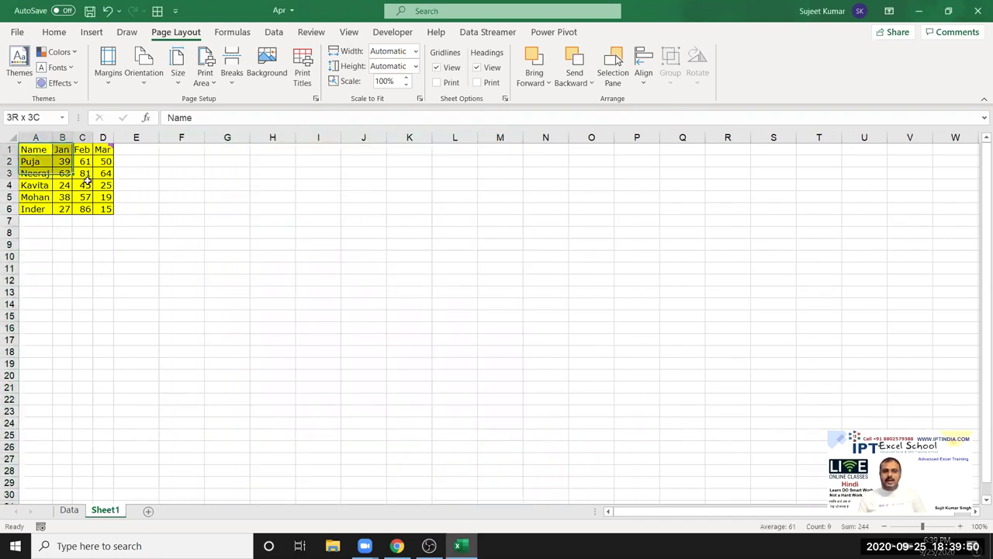
pyautogui.hotkey('ctrl', 'c')
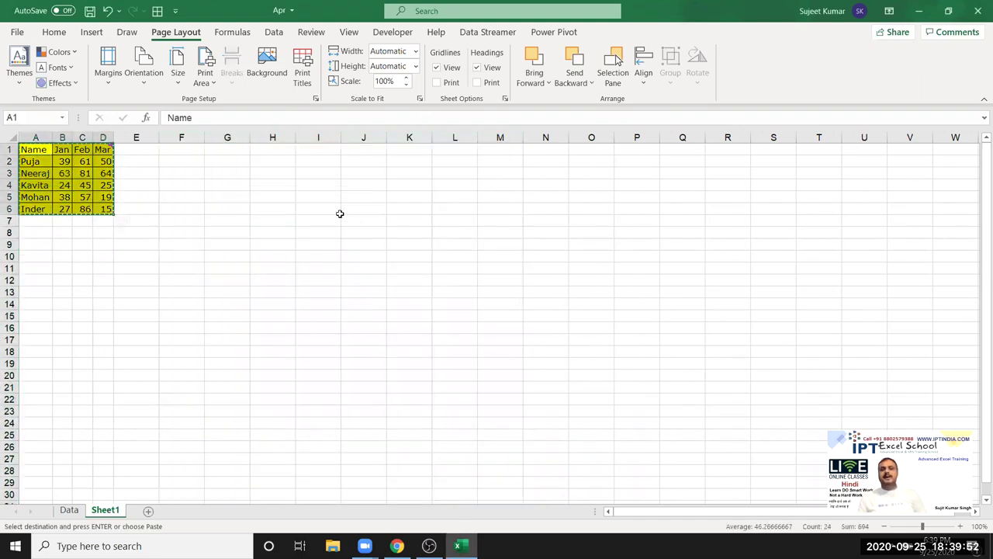
pyautogui.click(369, 153)
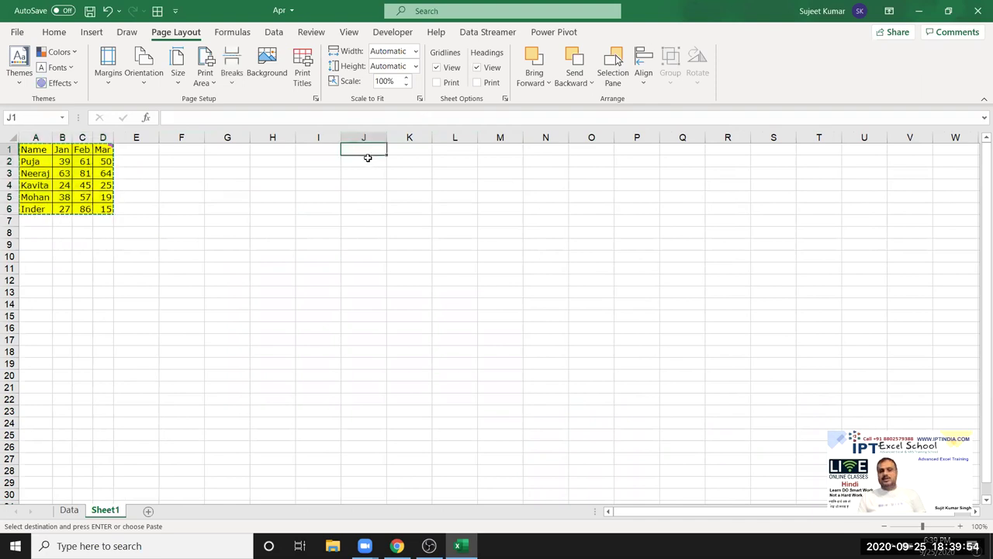
pyautogui.hotkey('ctrl', 'v')
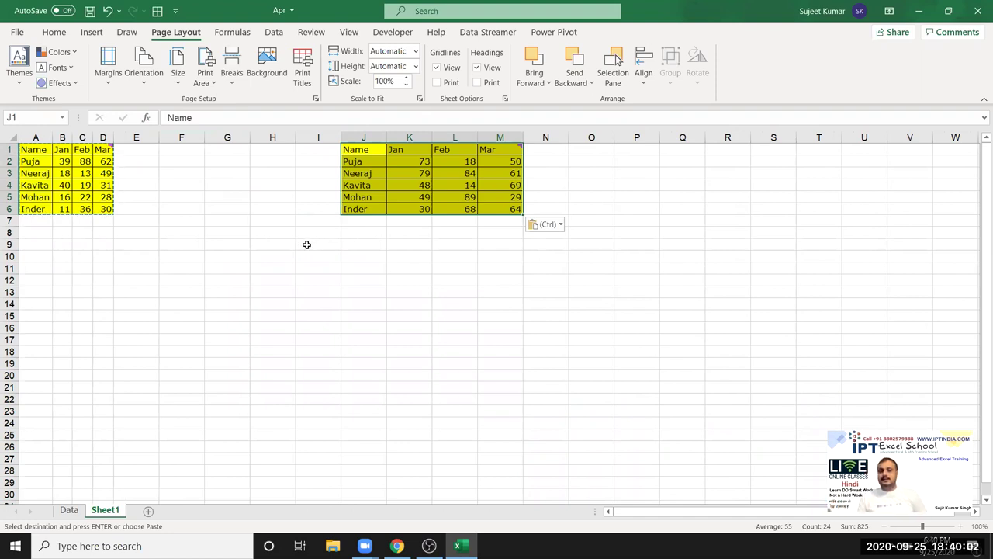
pyautogui.click(68, 174)
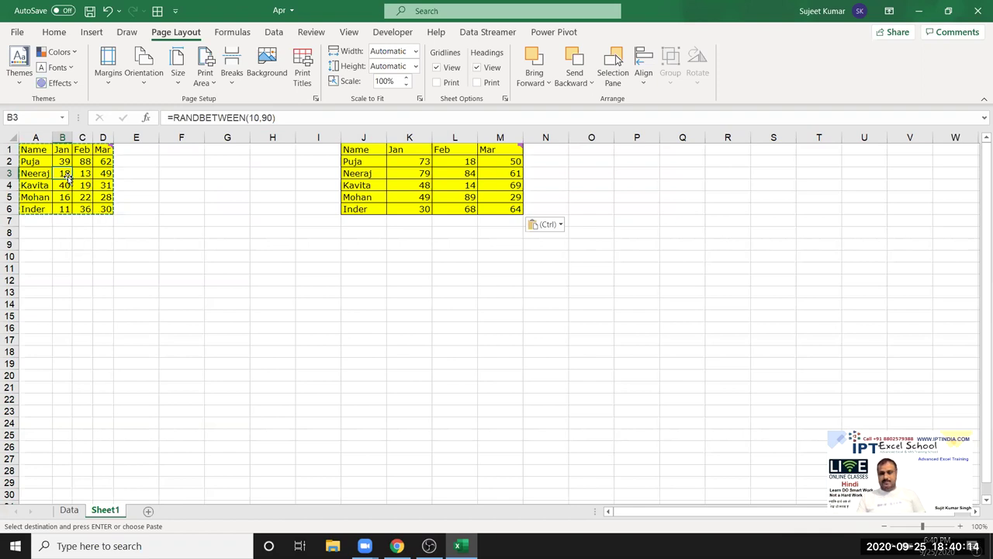
pyautogui.click(396, 172)
pyautogui.click(360, 148)
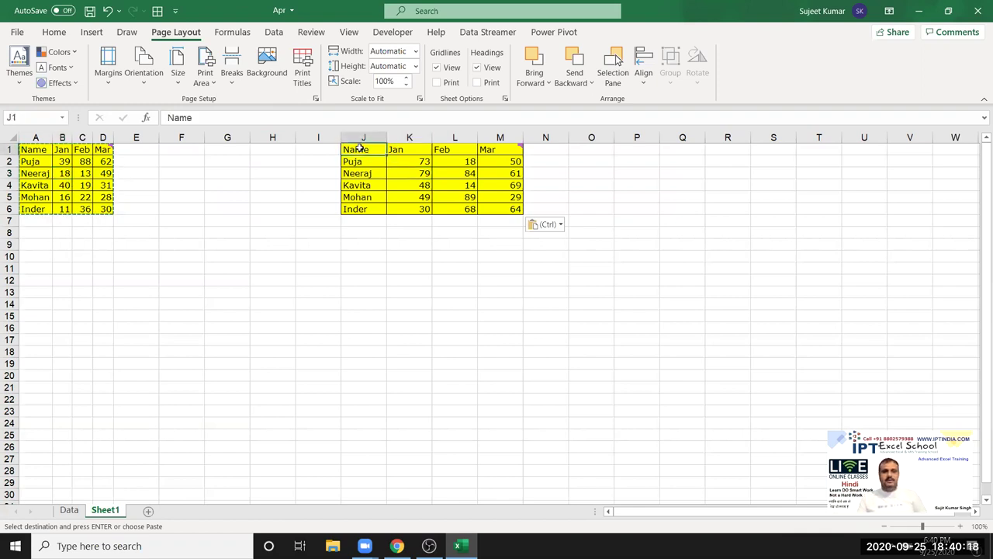
# Apply the original column widths to the J–M copy with Paste Special Column widths.
pyautogui.rightClick(360, 148)
pyautogui.click(392, 208)
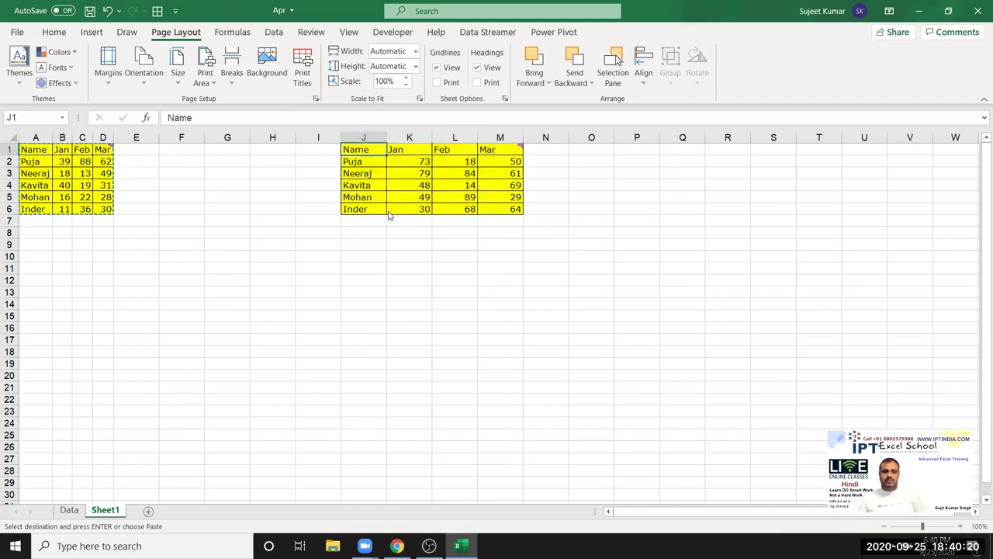
pyautogui.click(405, 160)
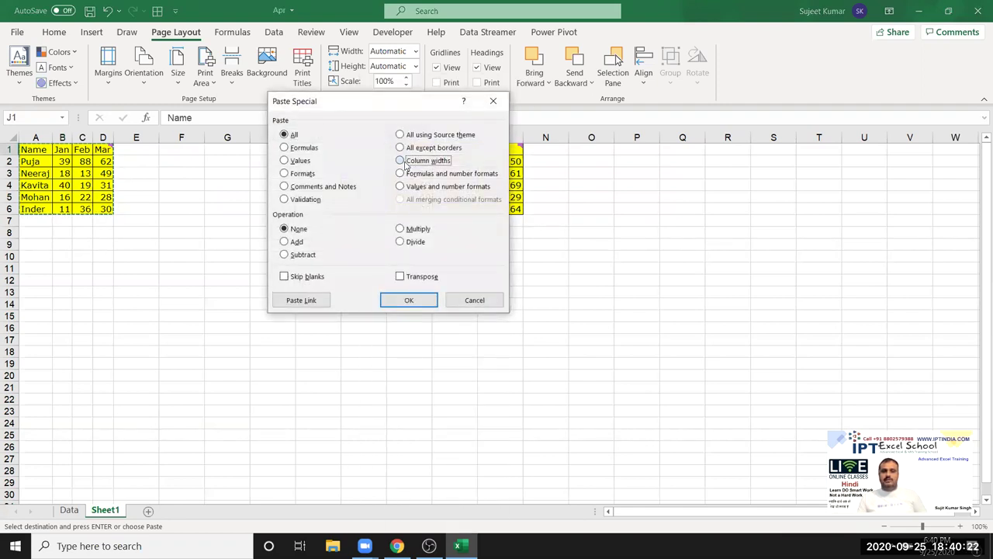
pyautogui.click(417, 302)
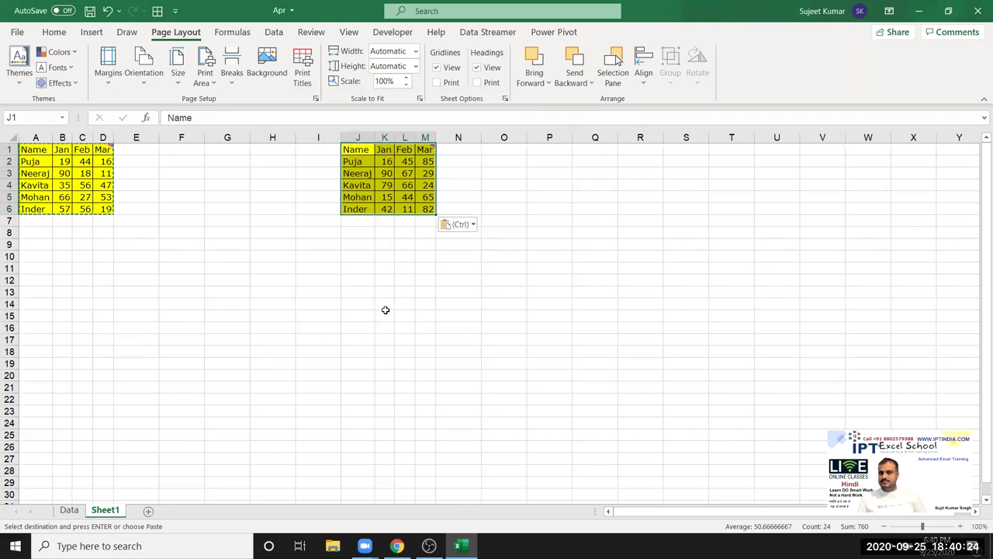
pyautogui.rightClick(561, 148)
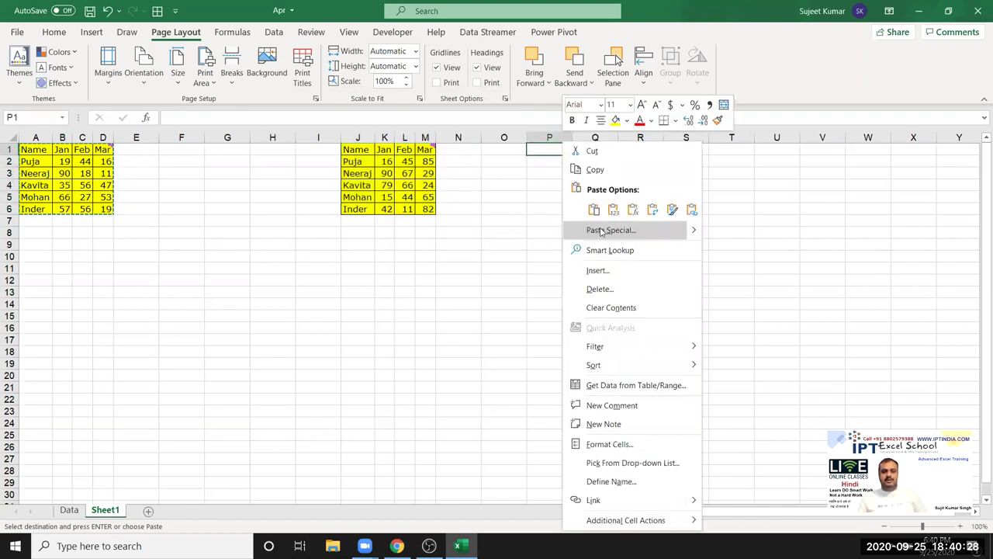
# Apply the copied column widths to columns P through S.
pyautogui.click(604, 231)
pyautogui.click(658, 183)
pyautogui.click(624, 318)
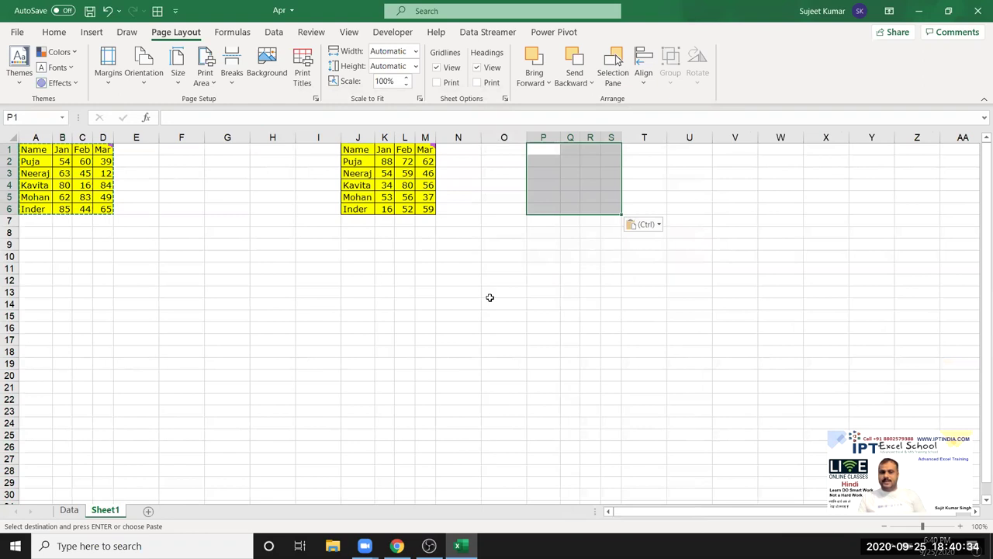
pyautogui.click(407, 301)
# Delete columns I through T, removing the copied tables.
pyautogui.moveTo(319, 137); pyautogui.dragTo(640, 149)
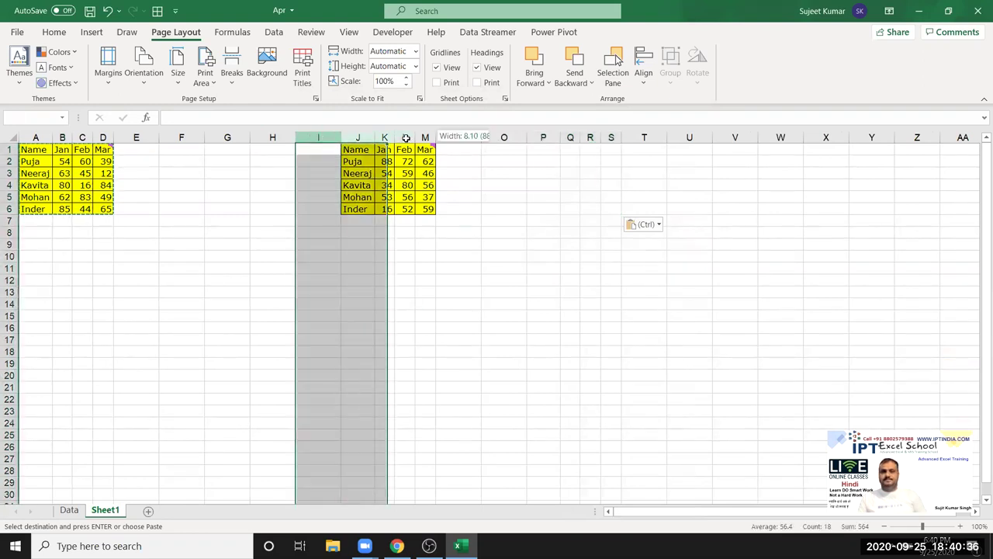
pyautogui.hotkey('ctrl', '-')
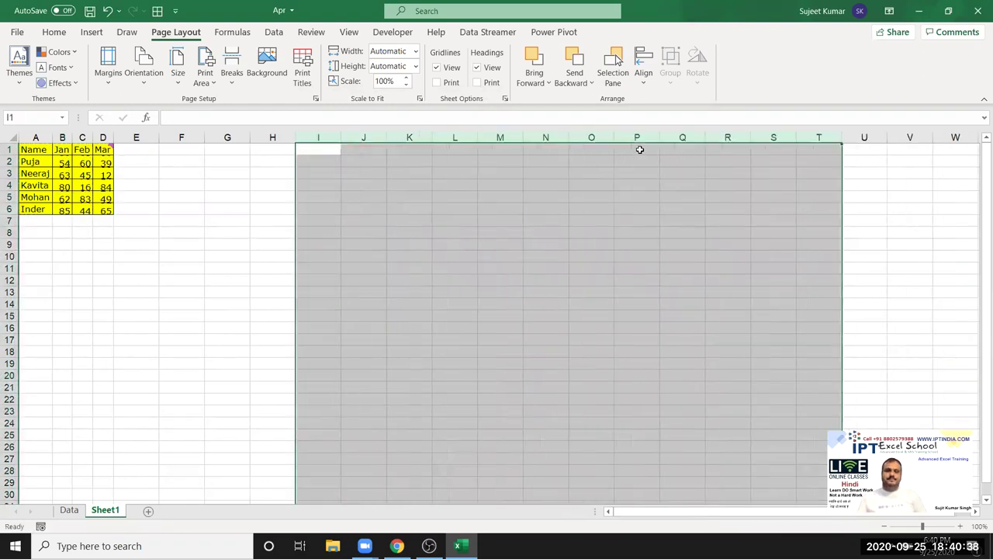
pyautogui.click(125, 273)
# Paste a copy of A1:D6 at I1 using Keep Source Column Widths.
pyautogui.moveTo(35, 152); pyautogui.dragTo(93, 208)
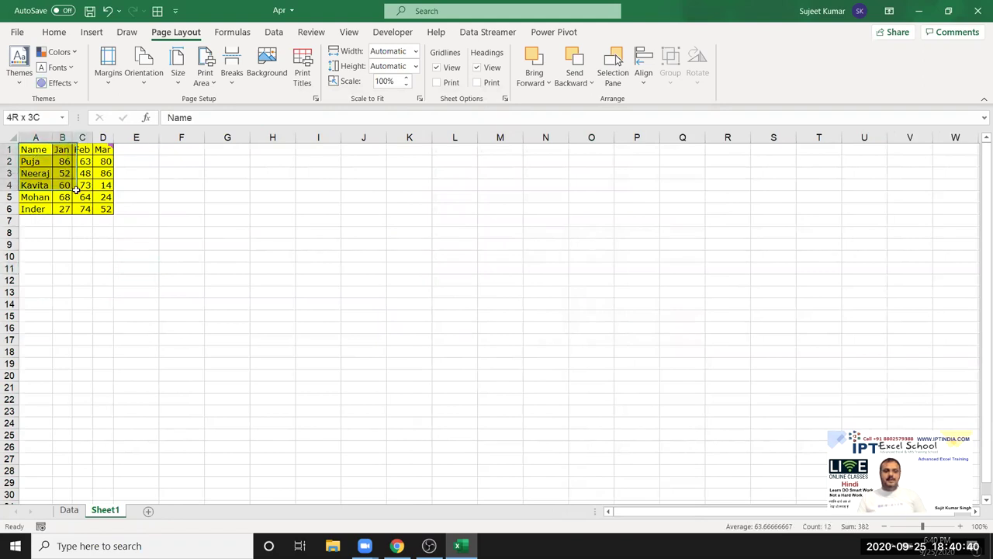
pyautogui.hotkey('ctrl', 'c')
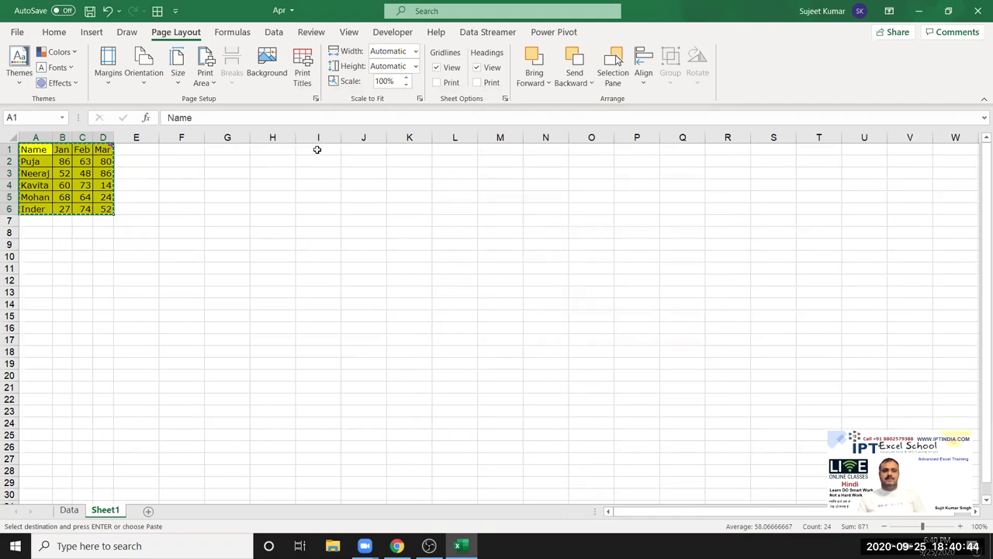
pyautogui.click(318, 149)
pyautogui.rightClick(318, 153)
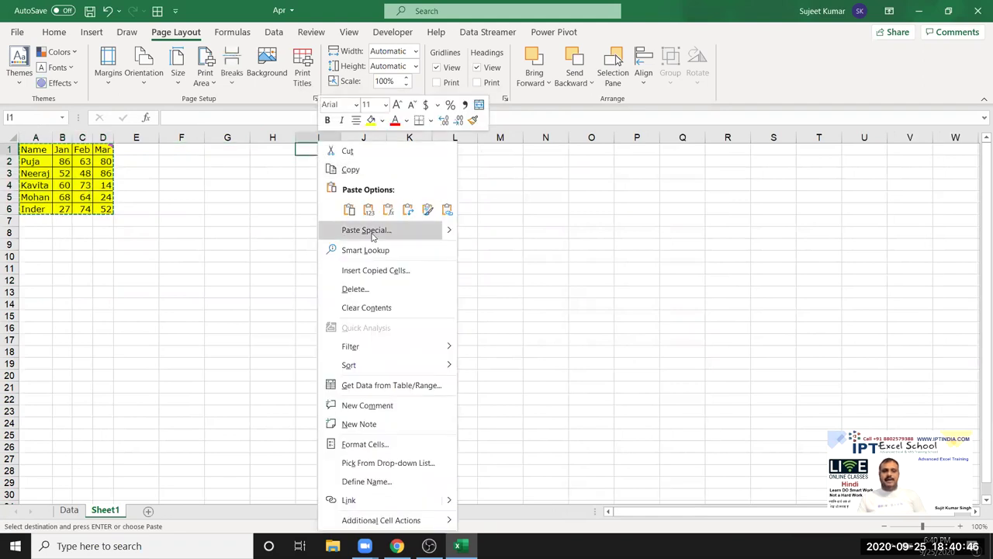
pyautogui.moveTo(451, 231)
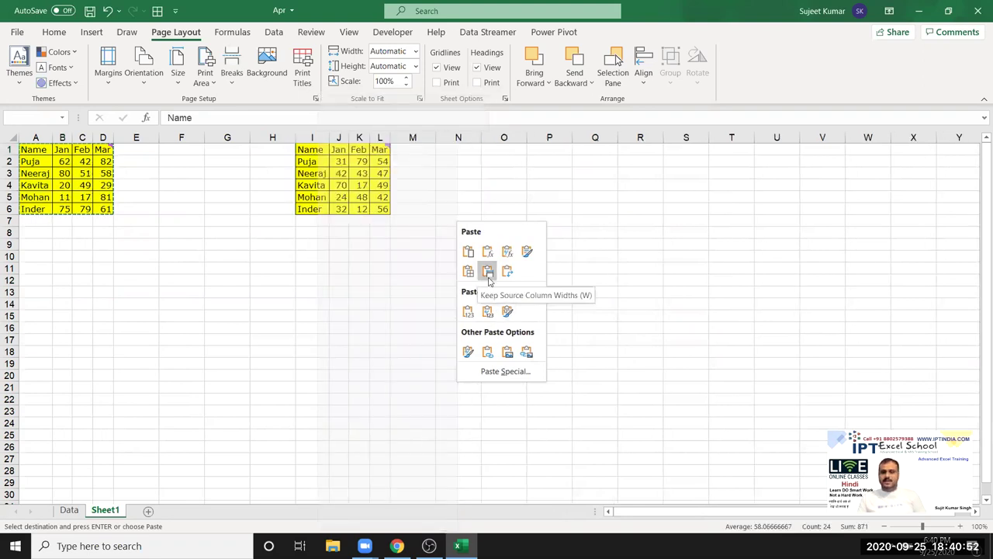
pyautogui.click(489, 278)
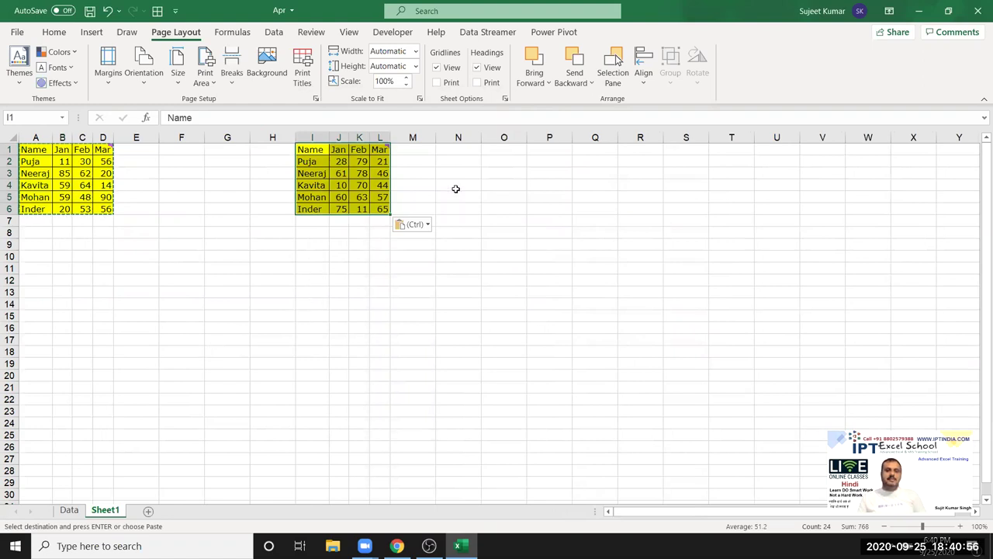
pyautogui.click(467, 154)
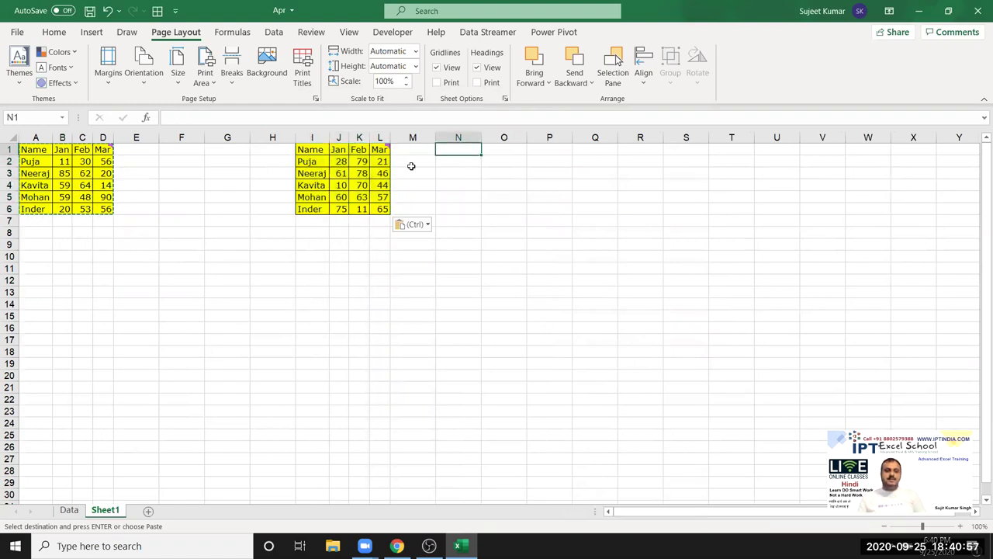
pyautogui.click(55, 31)
pyautogui.click(21, 81)
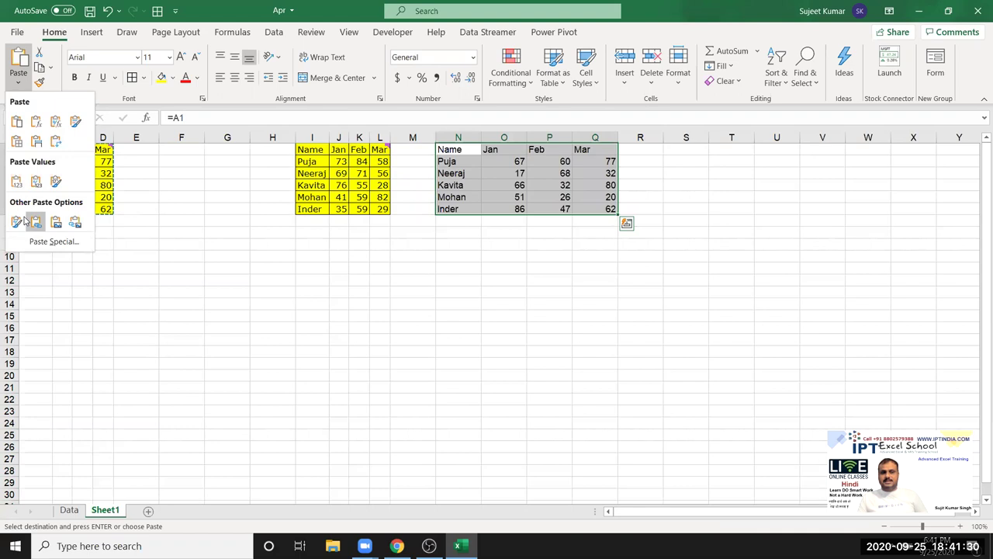
# Delete columns H through M to remove the table copy.
pyautogui.click(465, 155)
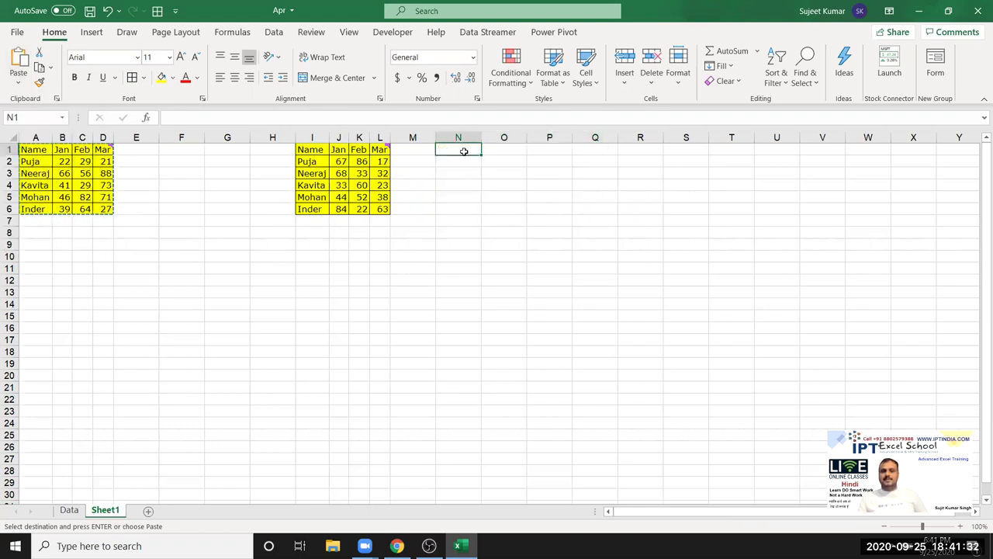
pyautogui.moveTo(263, 138); pyautogui.dragTo(396, 147)
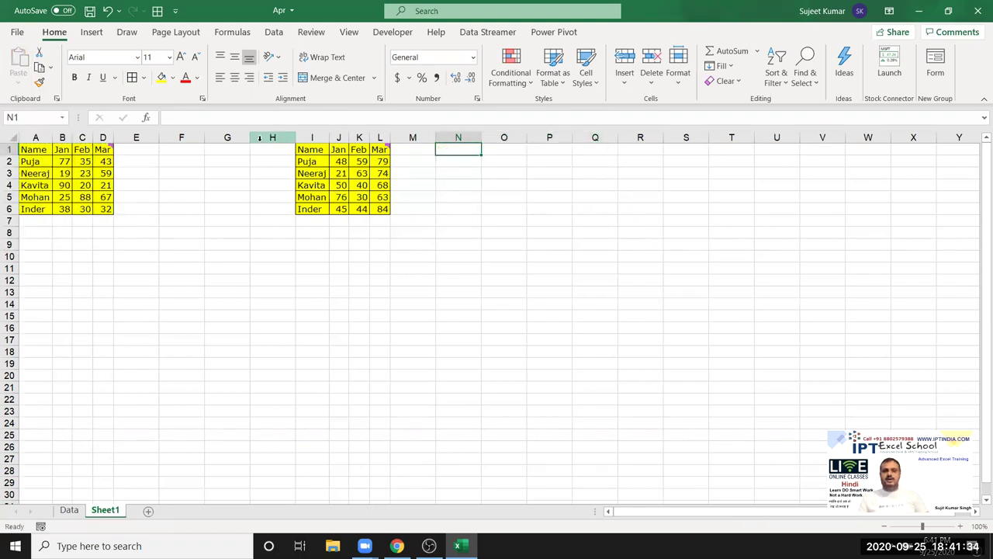
pyautogui.hotkey('ctrl', '-')
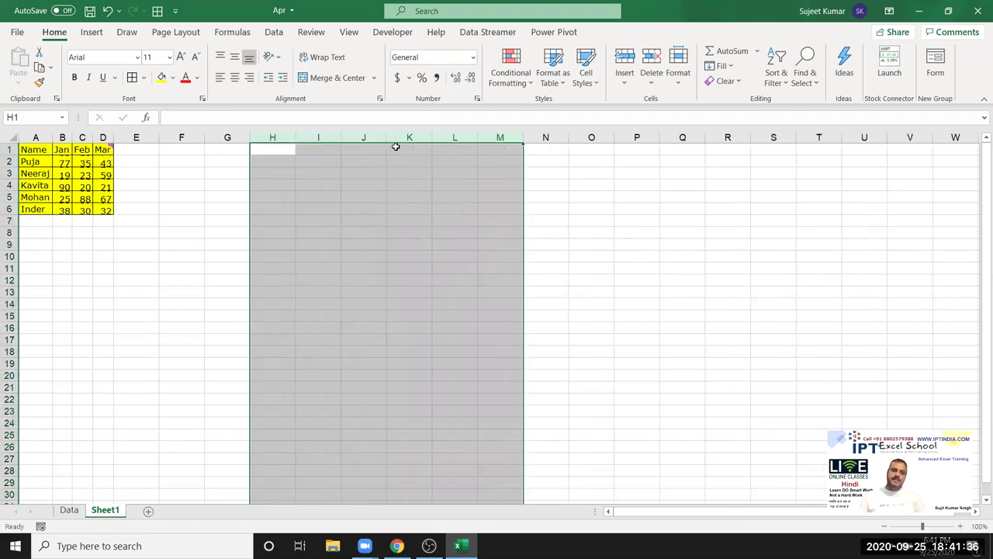
# Add a yellow Date column in E1:E6 filled from 1-May to 5-May, then copy the dates.
pyautogui.click(132, 142)
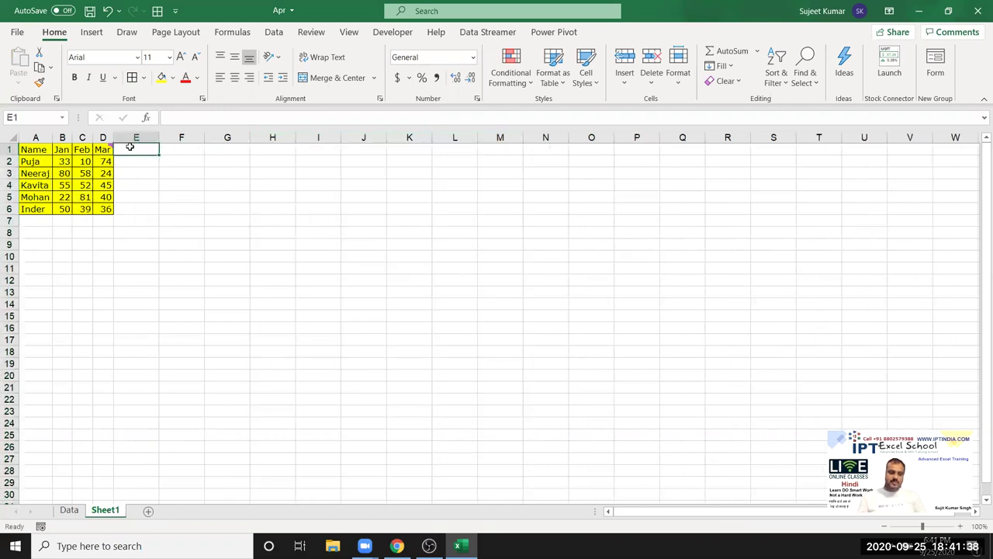
pyautogui.write('Date')
pyautogui.press('Return')
pyautogui.write('1/')
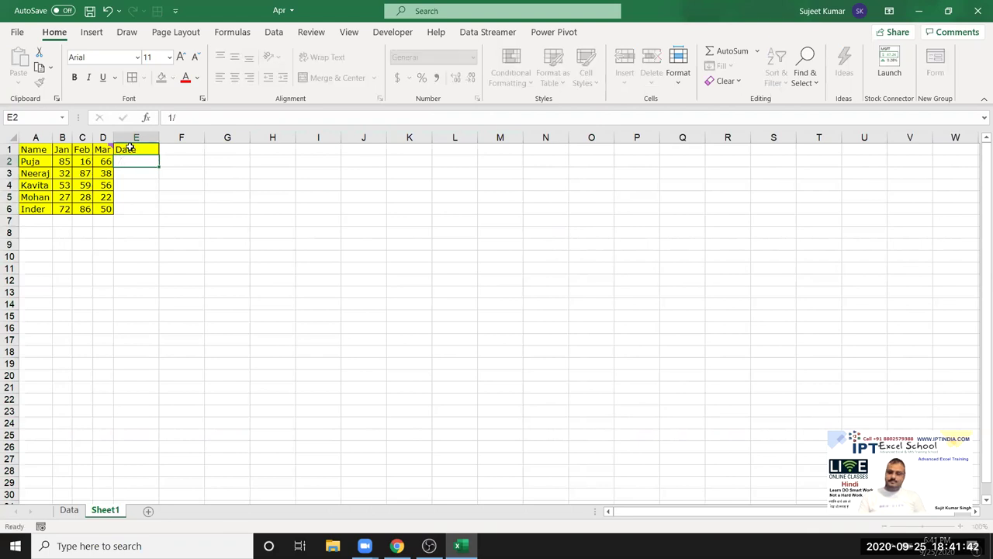
pyautogui.write('5')
pyautogui.press('Return')
pyautogui.click(138, 161)
pyautogui.doubleClick(158, 168)
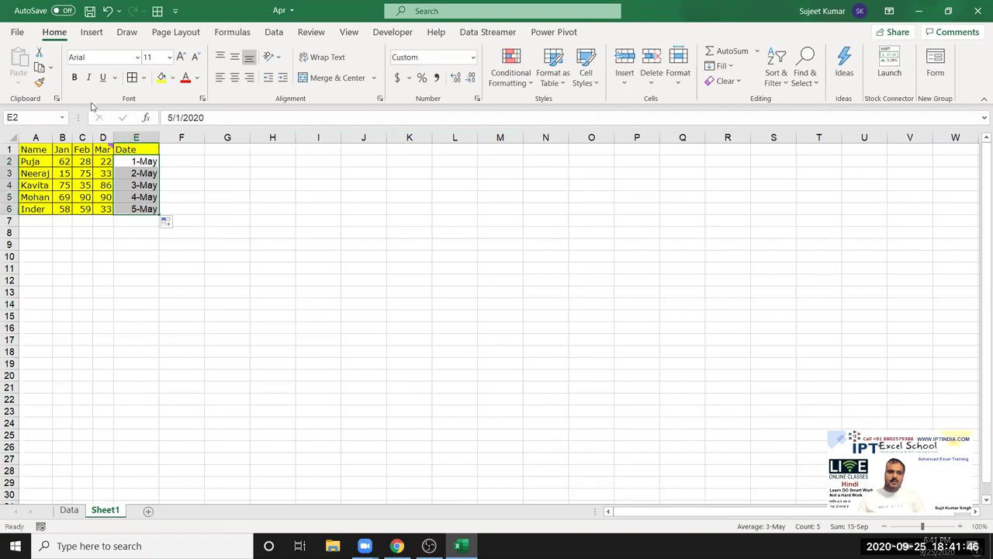
pyautogui.click(161, 77)
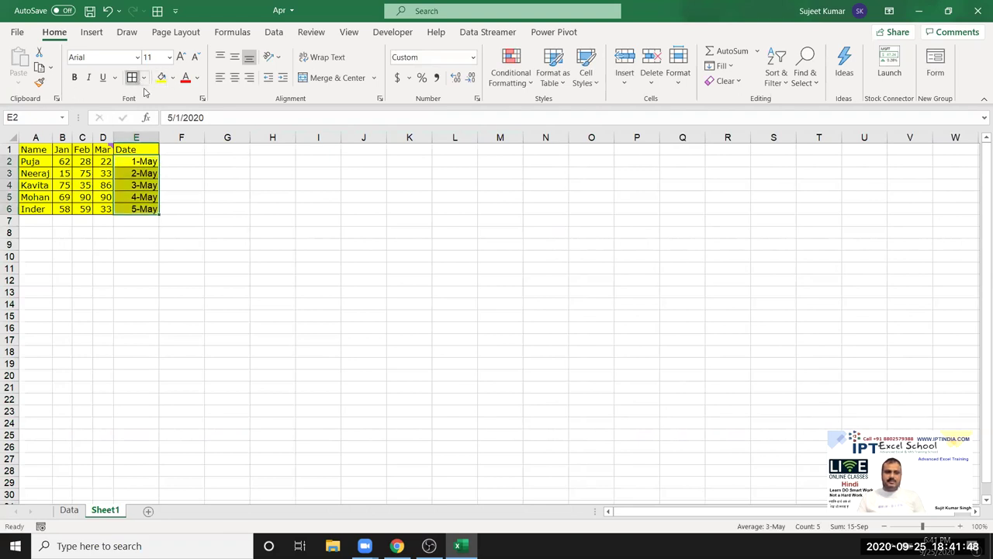
pyautogui.hotkey('ctrl', 'c')
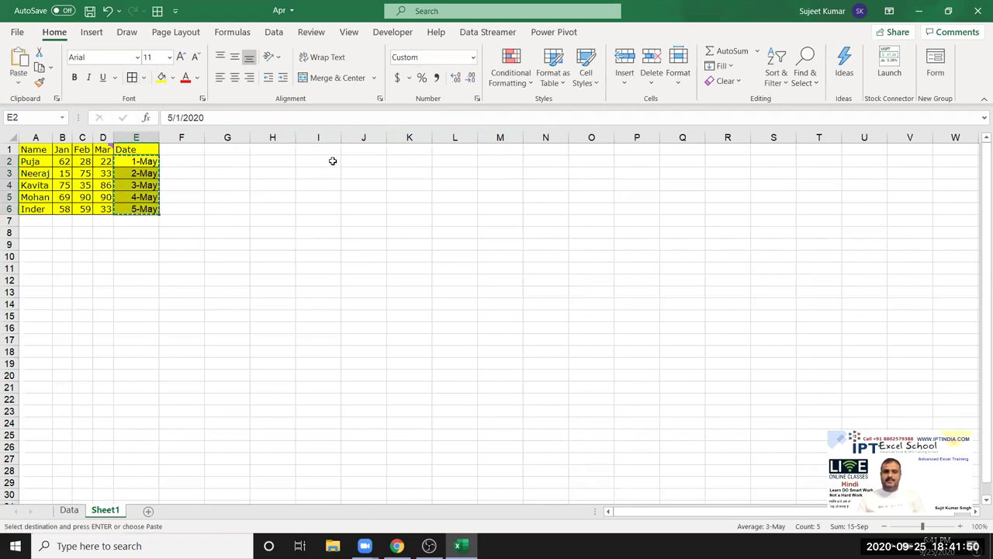
# Paste the copied May dates into I2:I6 as values only, showing serials 43952–43956.
pyautogui.click(332, 160)
pyautogui.rightClick(332, 161)
pyautogui.click(380, 229)
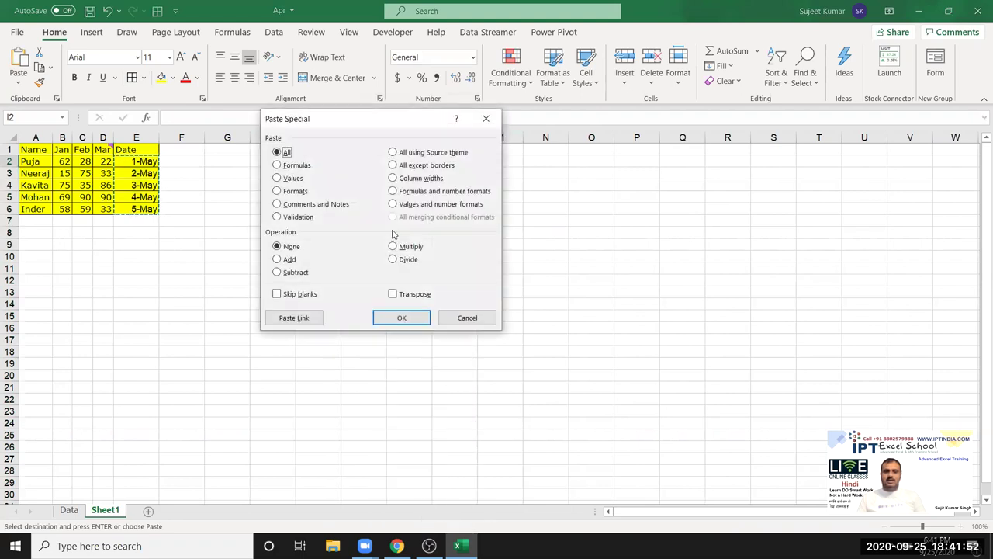
pyautogui.click(294, 178)
pyautogui.click(402, 317)
pyautogui.click(326, 172)
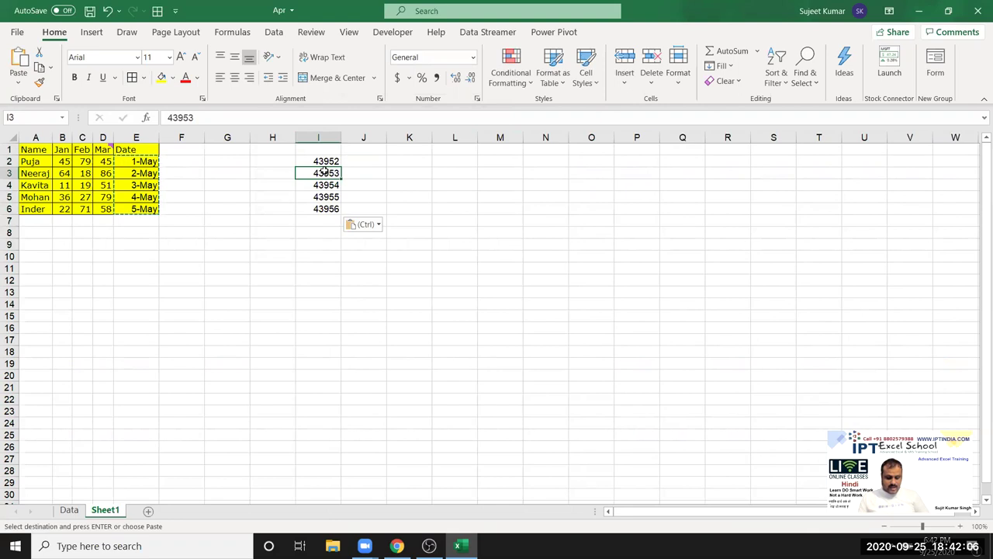
pyautogui.click(264, 245)
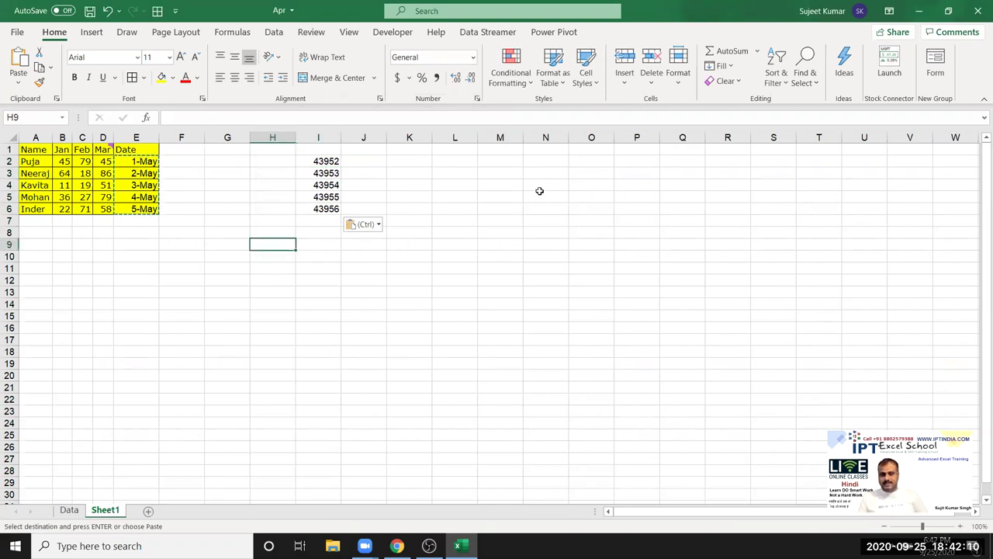
# Enter 1 in H9 and format it as Short Date.
pyautogui.write('1')
pyautogui.press('Return')
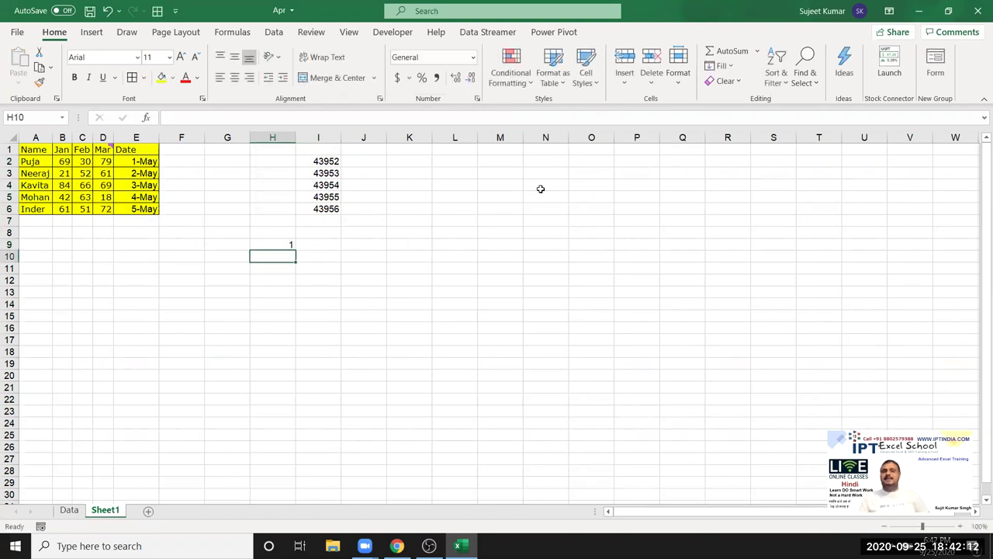
pyautogui.press('Up')
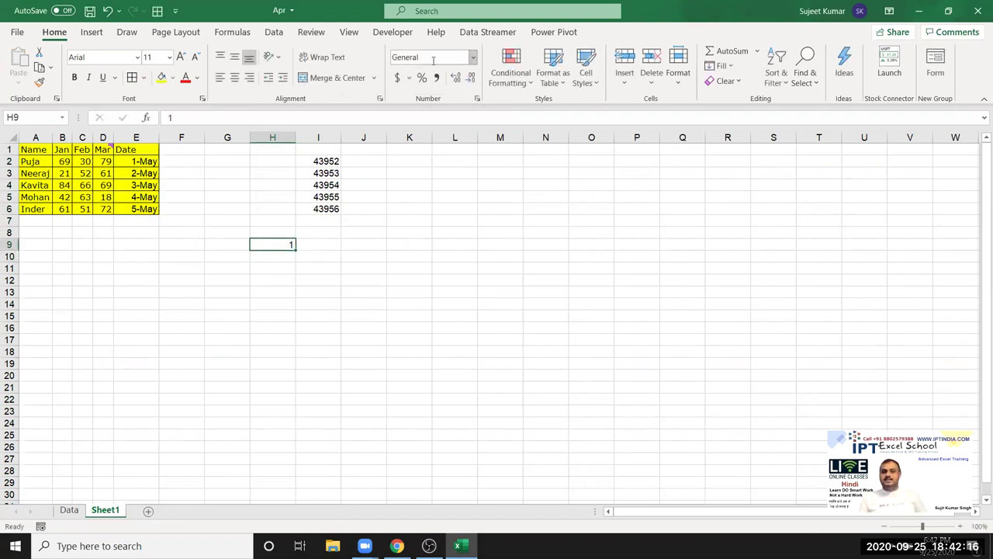
pyautogui.click(474, 60)
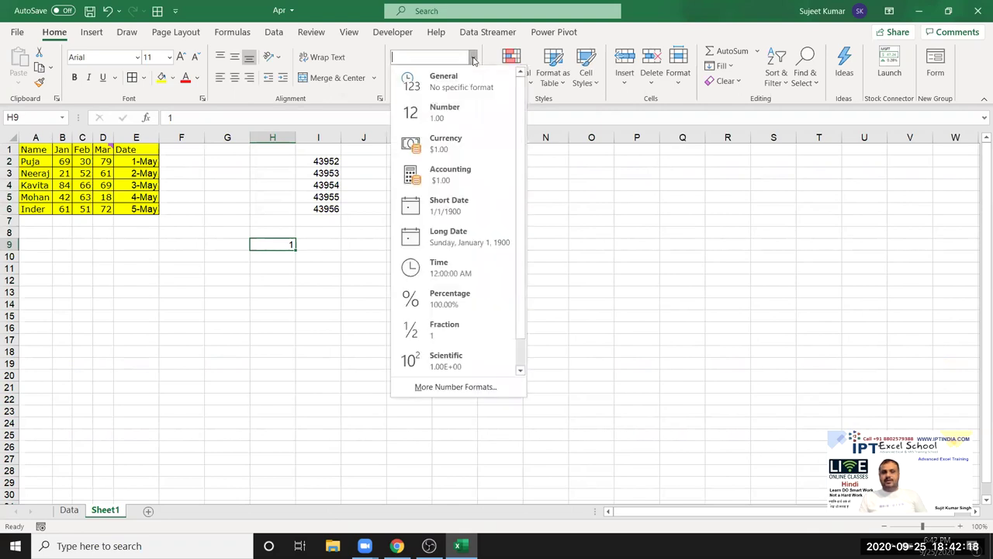
pyautogui.click(457, 205)
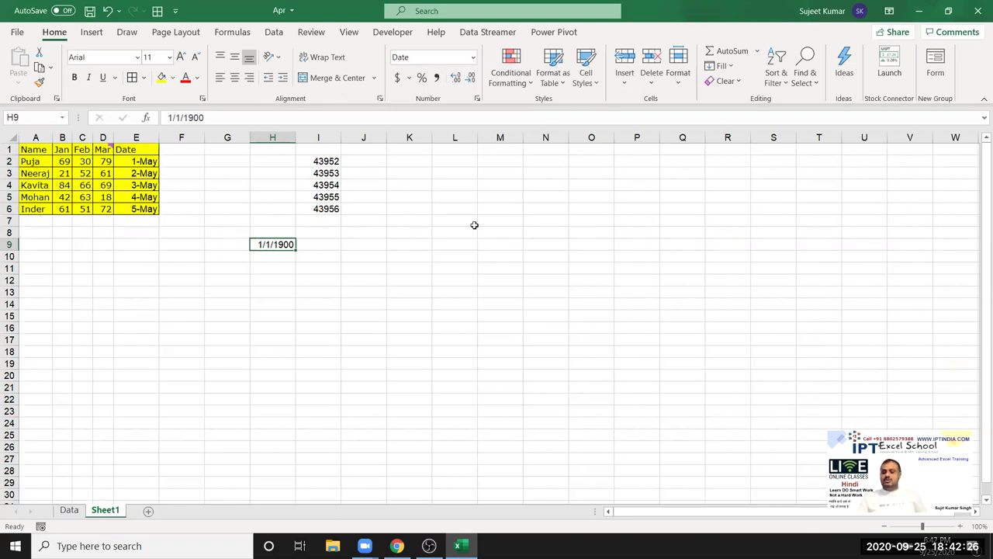
# Enter 43952 in H9 and display it as 1-May-20 with Ctrl+Shift+#, then type 123asc in H11.
pyautogui.write('43952')
pyautogui.press('Return')
pyautogui.press('Up')
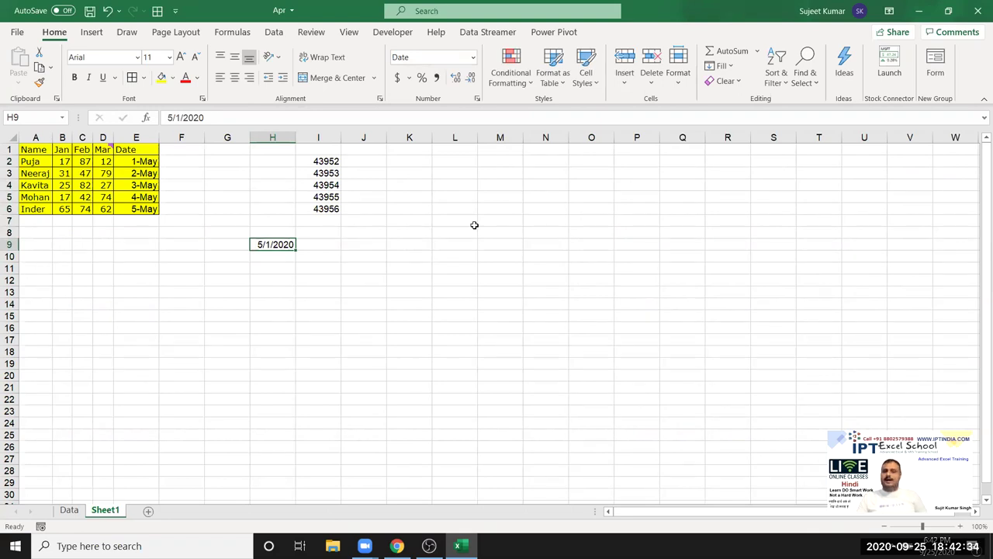
pyautogui.press('Right')
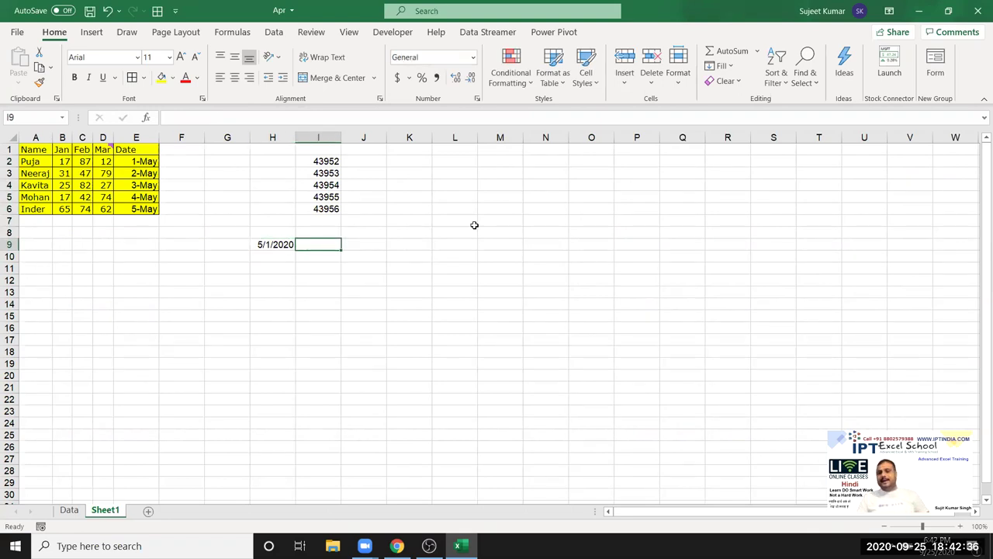
pyautogui.press('Left')
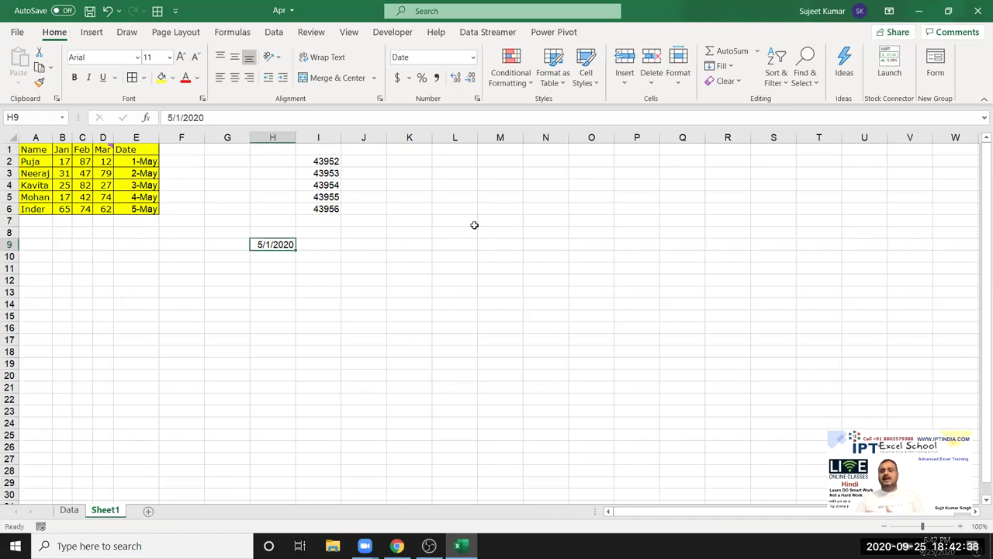
pyautogui.hotkey('ctrl', 'shift', '3')
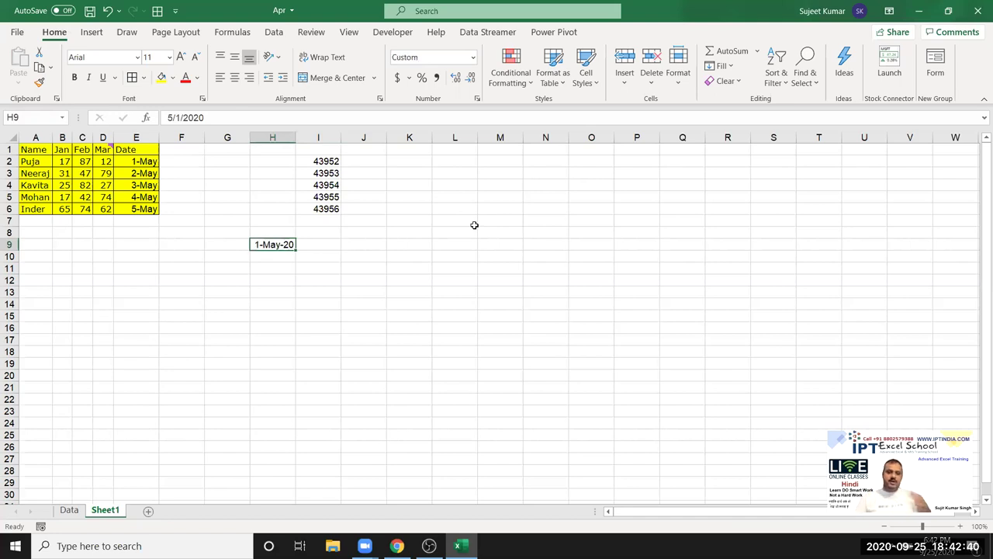
pyautogui.press('Down')
pyautogui.press('Down')
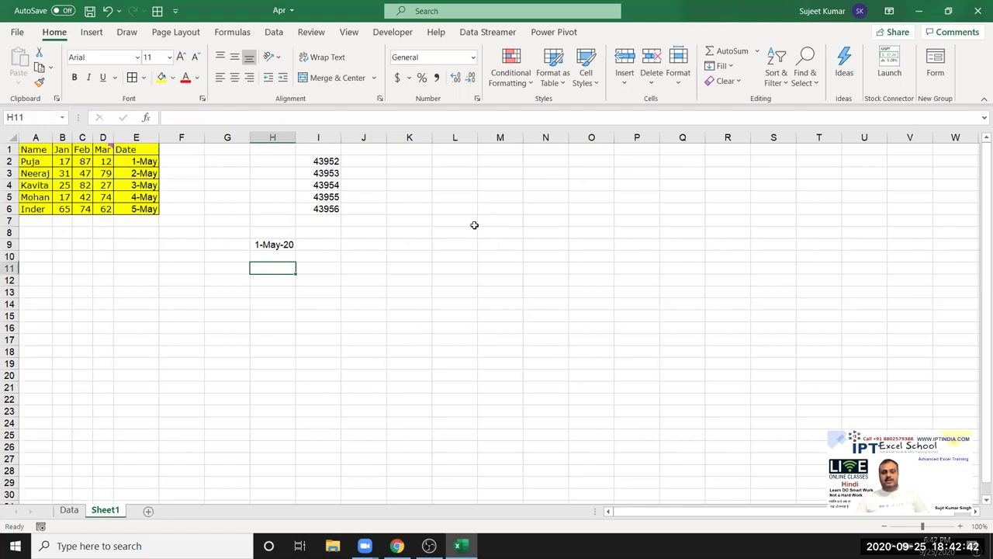
pyautogui.write('123asc')
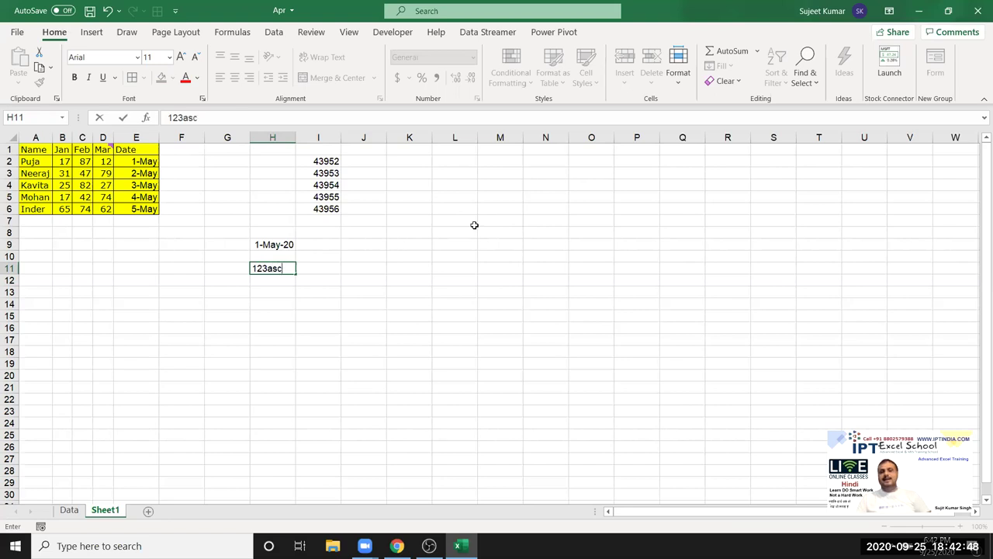
# Confirm 123asc in H11 and add =H11+20 below it, which returns #VALUE!
pyautogui.press('Return')
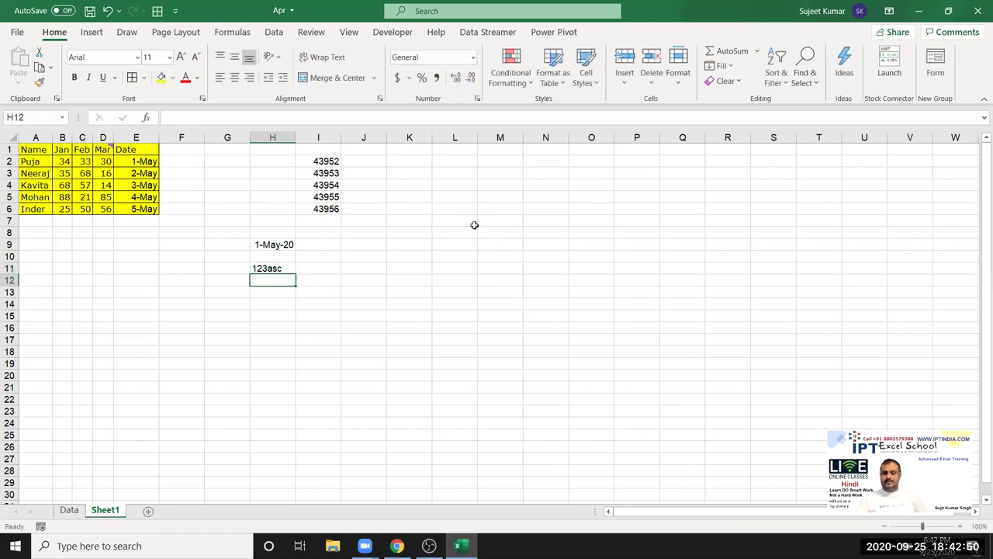
pyautogui.write('=H11+20')
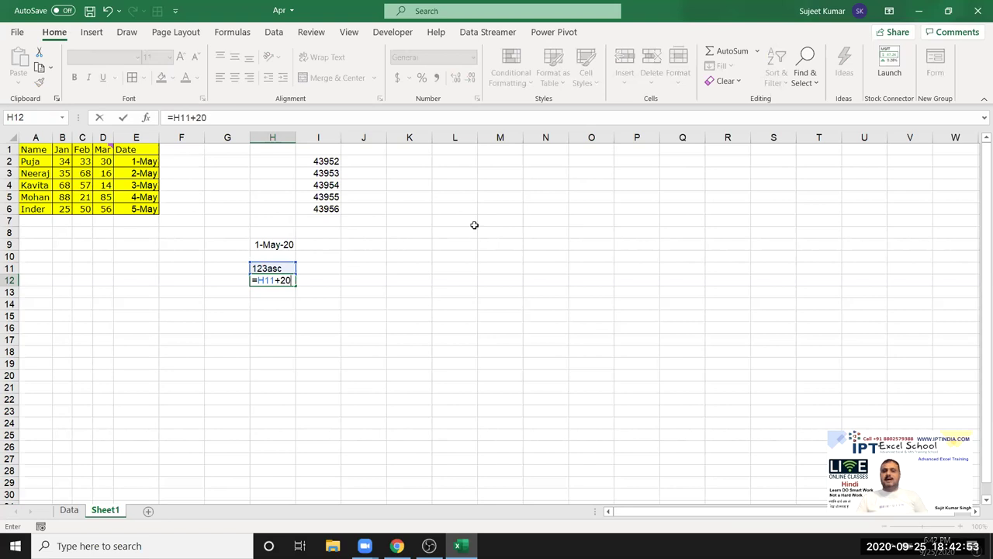
pyautogui.press('Return')
pyautogui.press('Up')
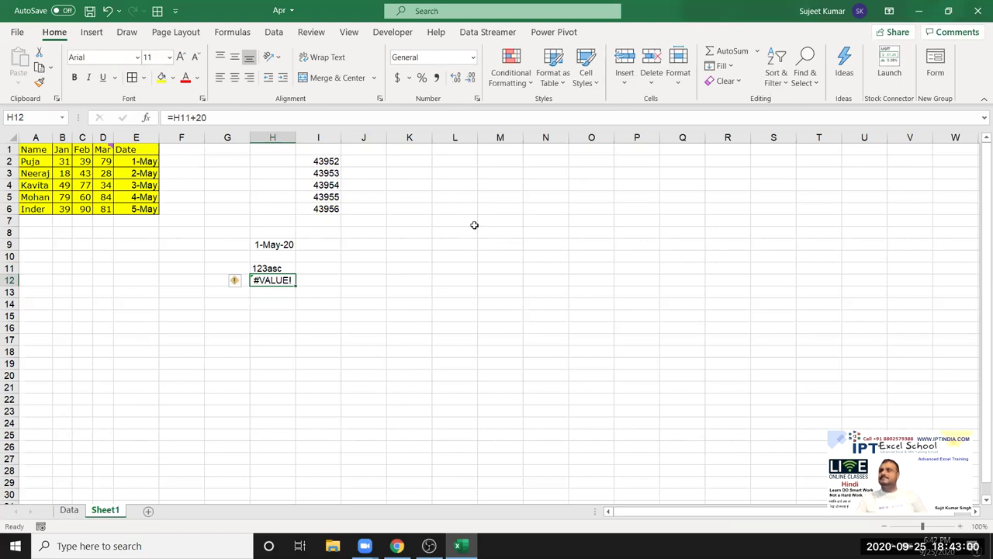
# Enter =H9+20 in I9 to get 21-May-20, then check H9's underlying date 5/1/2020.
pyautogui.press('Up')
pyautogui.press('Up')
pyautogui.press('Up')
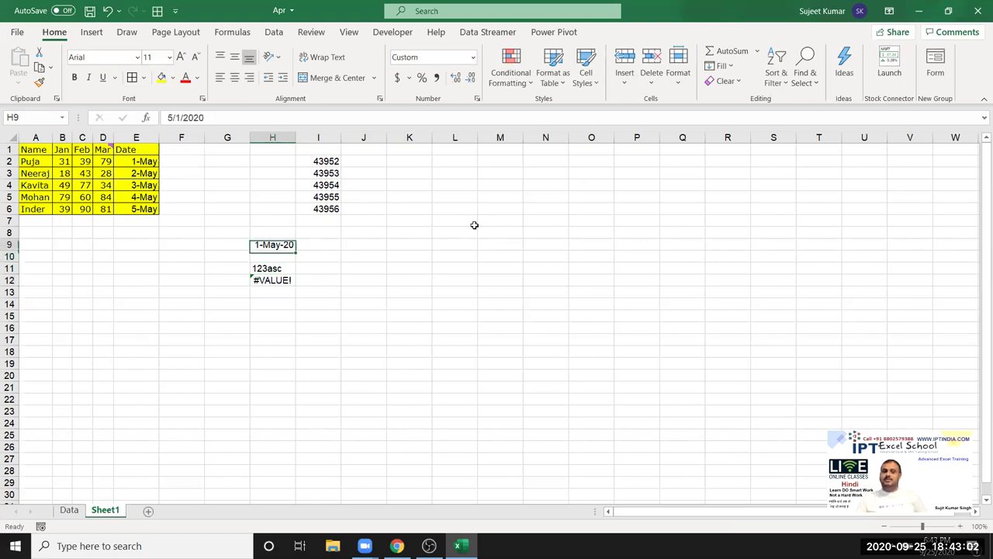
pyautogui.press('Right')
pyautogui.write('=H9+20')
pyautogui.press('Return')
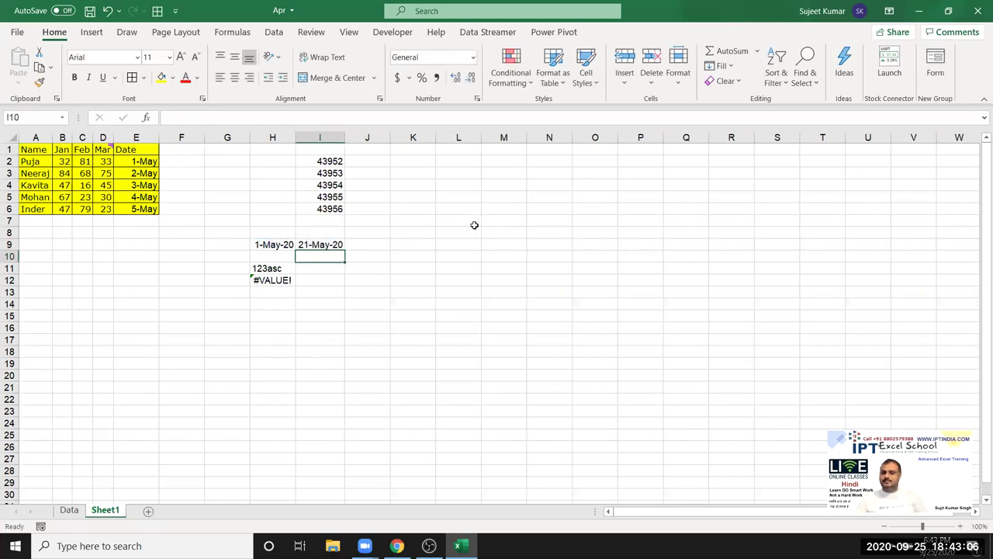
pyautogui.press('Up')
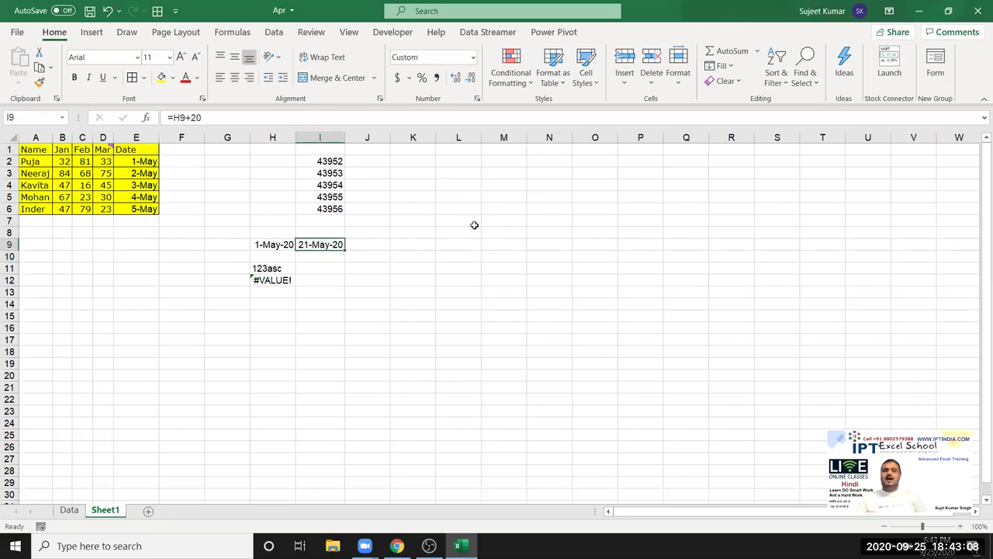
pyautogui.press('Left')
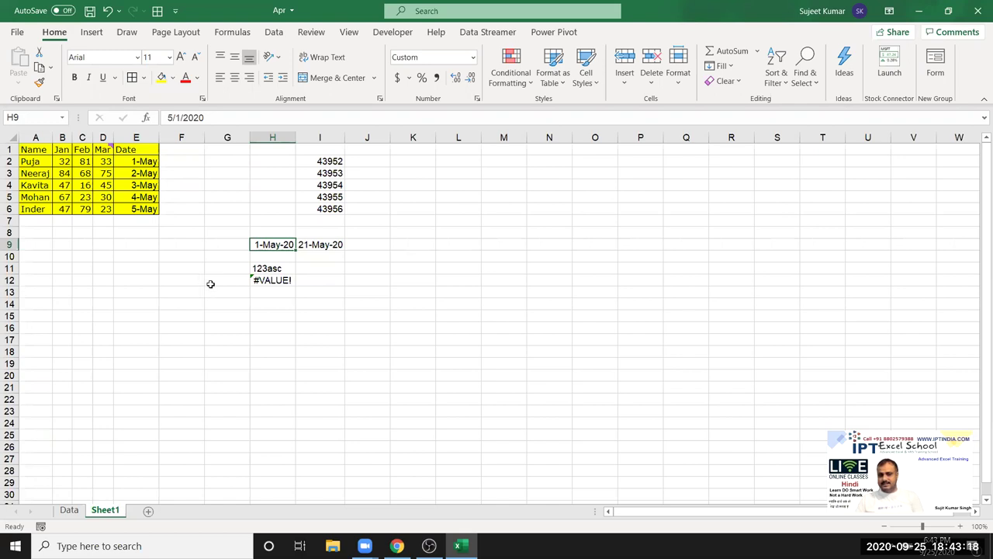
# Copy E1:E6 (Date heading, 1-May to 5-May) into J1 as values and number formats.
pyautogui.moveTo(150, 154); pyautogui.dragTo(145, 208)
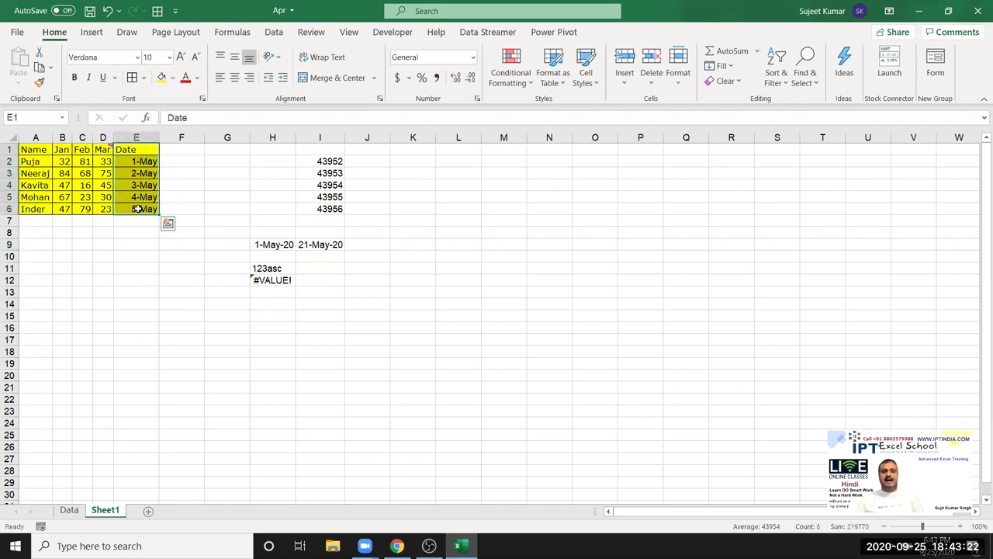
pyautogui.hotkey('ctrl', 'c')
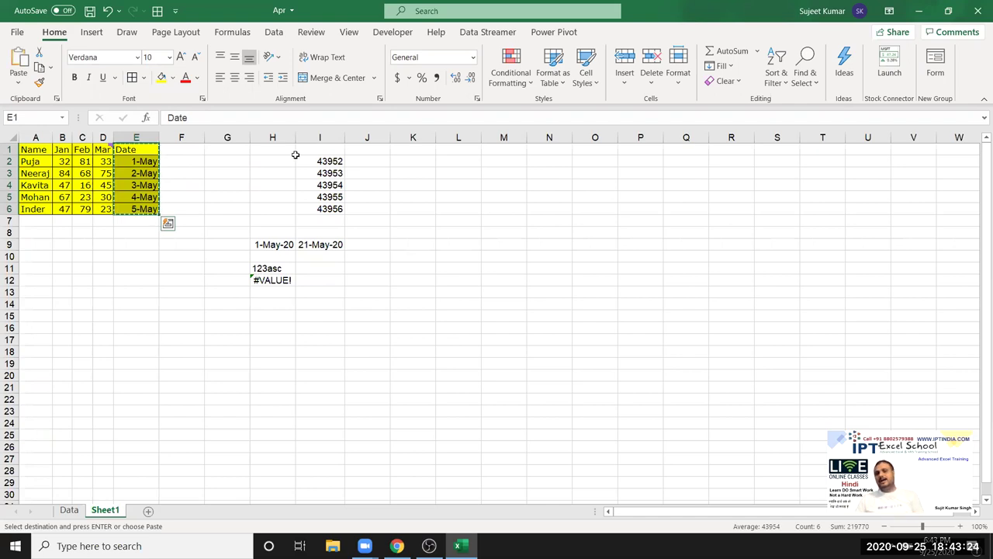
pyautogui.click(375, 152)
pyautogui.rightClick(374, 151)
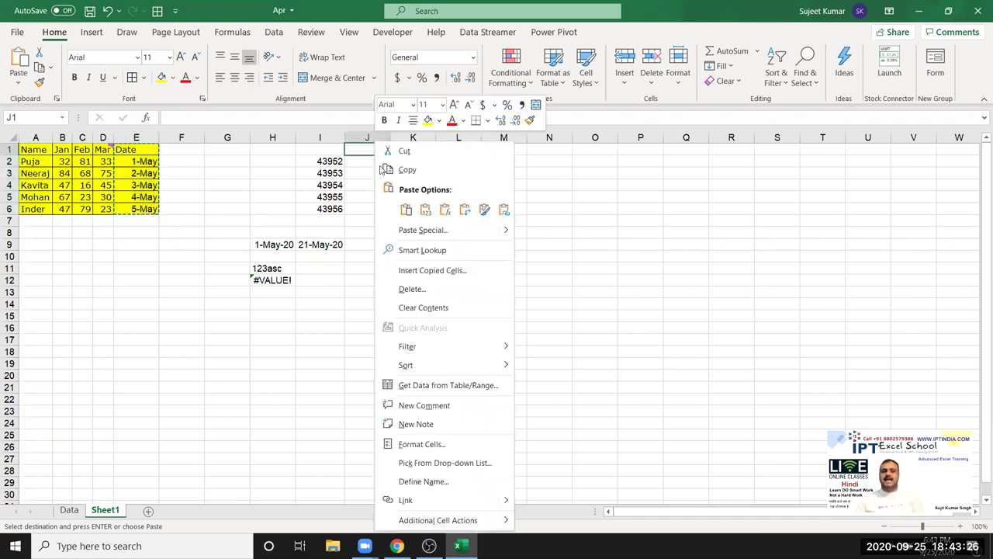
pyautogui.click(420, 230)
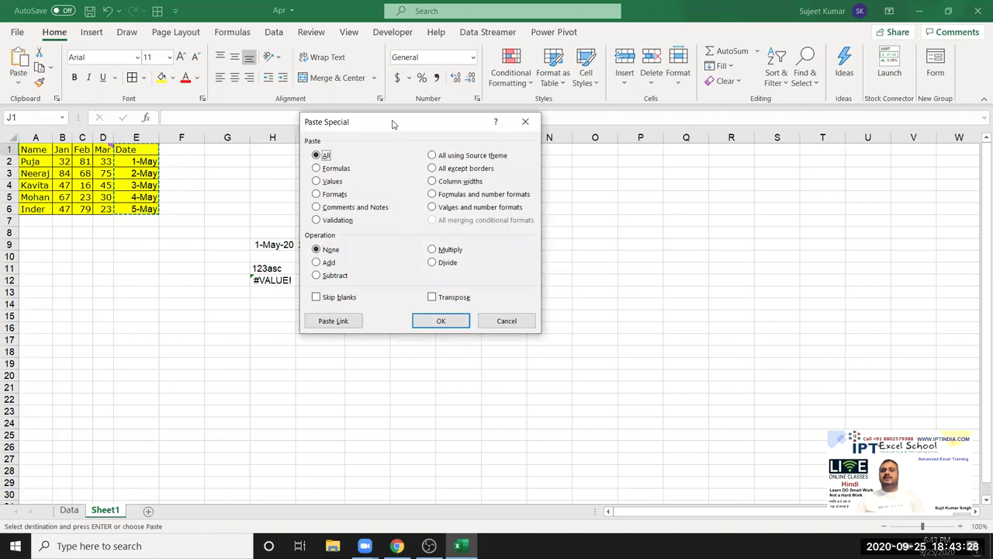
pyautogui.moveTo(397, 124); pyautogui.dragTo(605, 146)
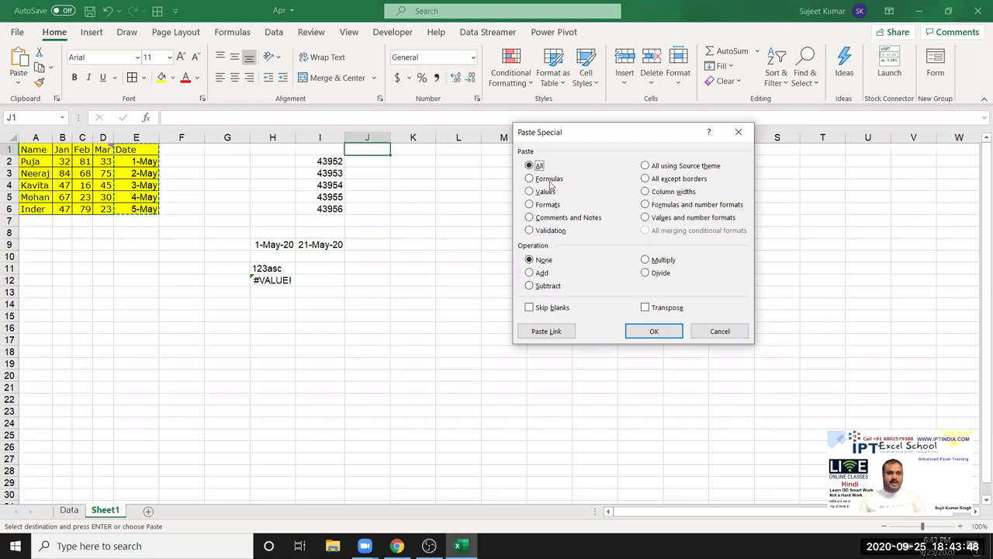
pyautogui.click(662, 219)
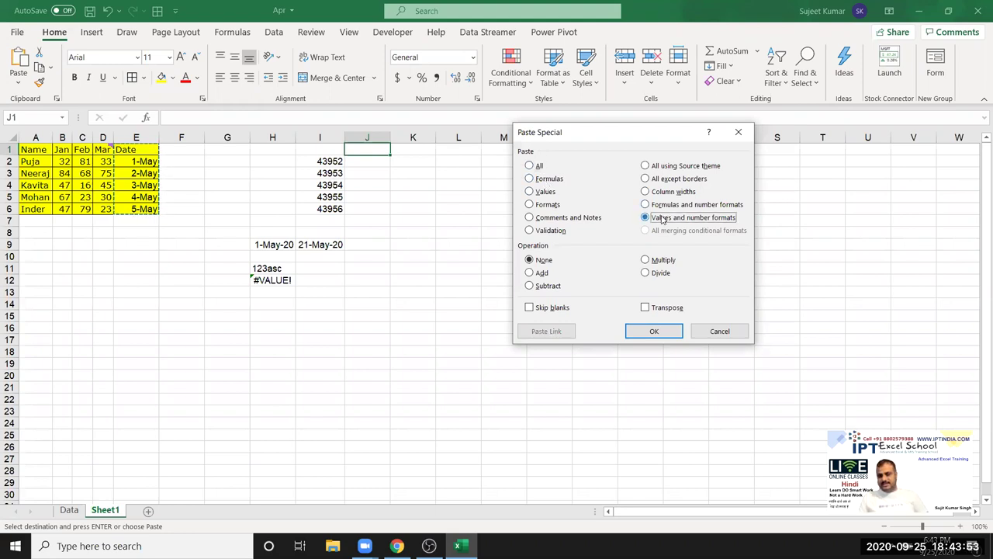
pyautogui.click(648, 332)
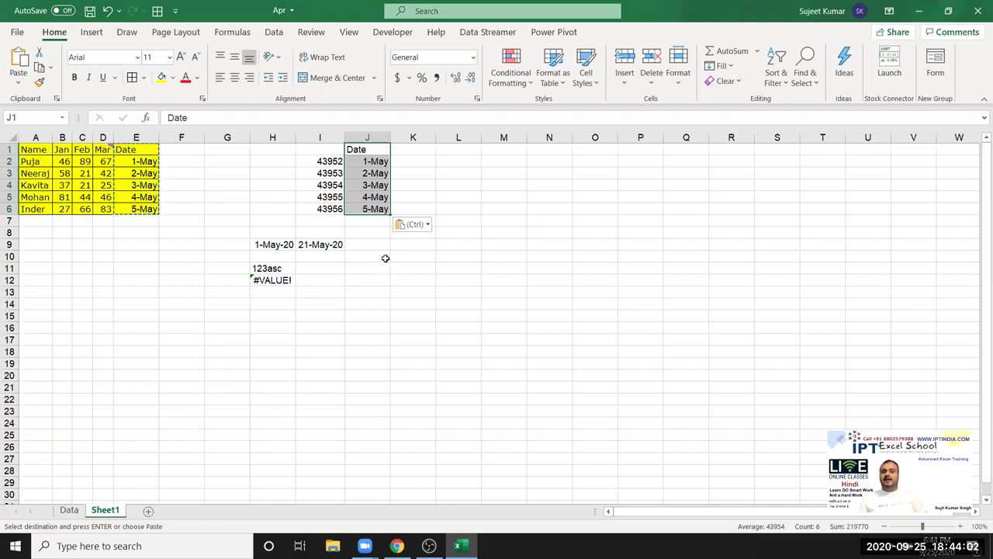
# Format the I2:I6 serial numbers with the 14-Mar Date type so they read 1-May to 5-May.
pyautogui.click(385, 258)
pyautogui.moveTo(326, 159); pyautogui.dragTo(324, 203)
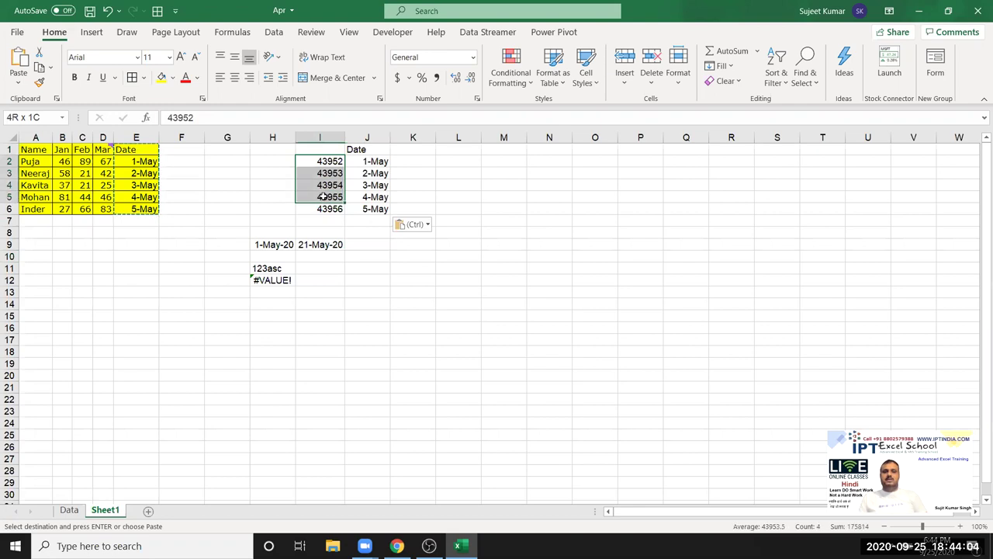
pyautogui.rightClick(324, 203)
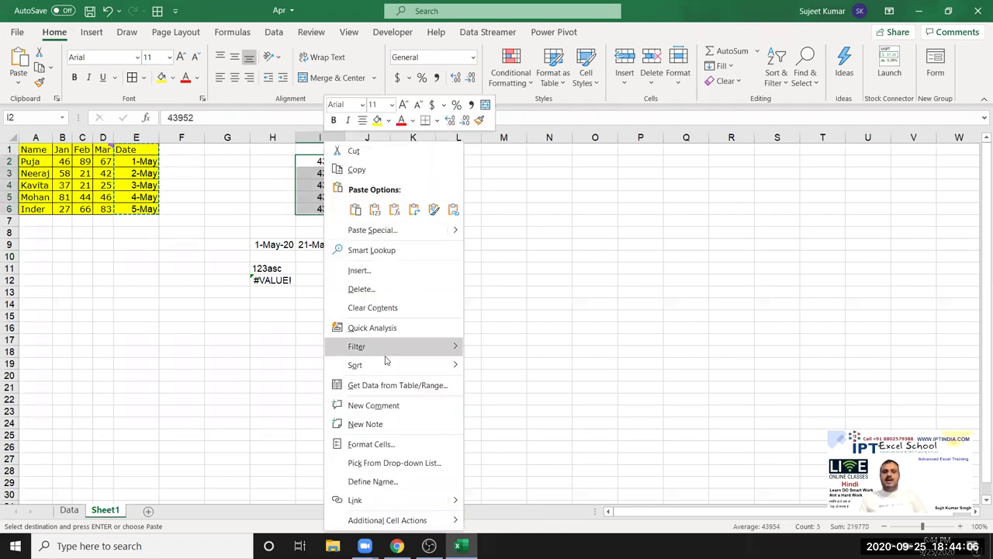
pyautogui.click(390, 448)
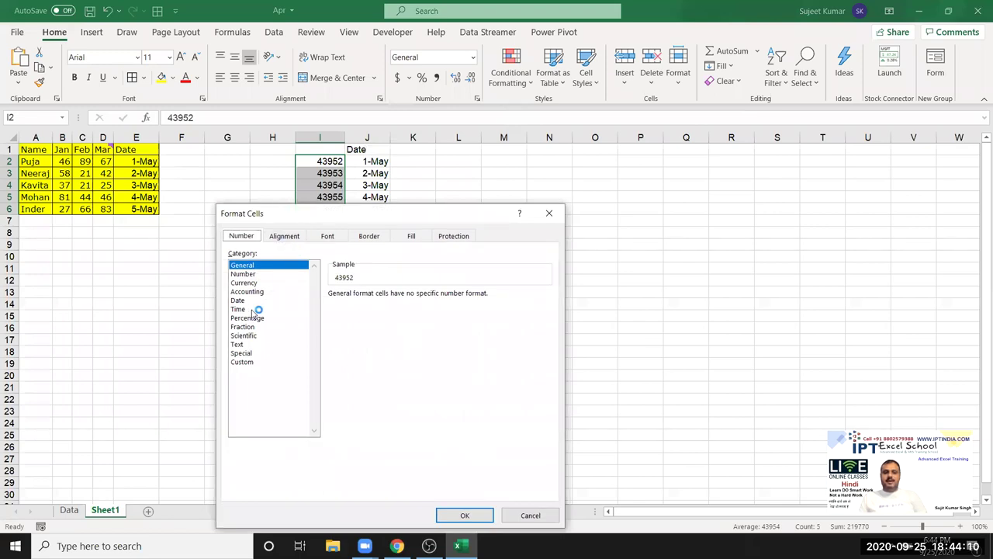
pyautogui.click(239, 300)
pyautogui.click(351, 358)
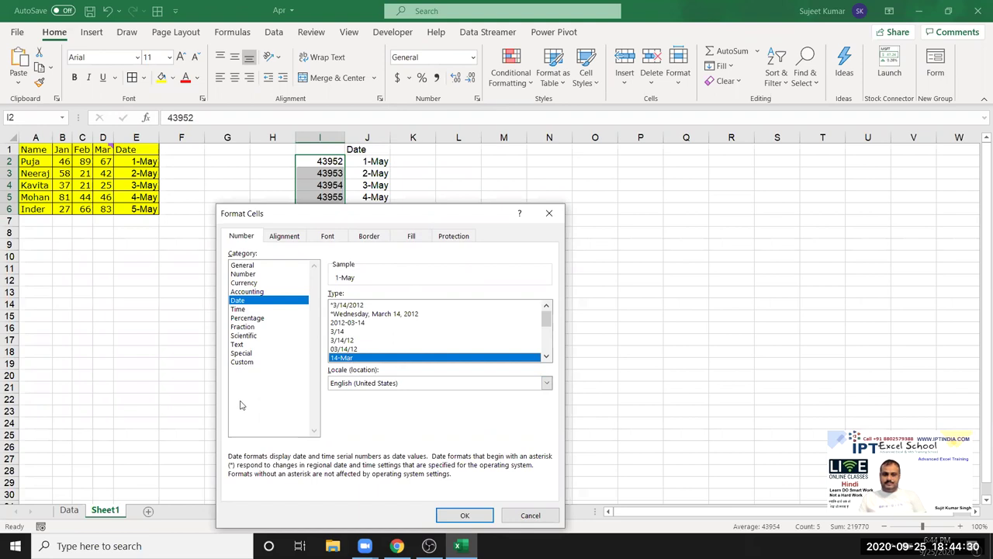
pyautogui.click(460, 515)
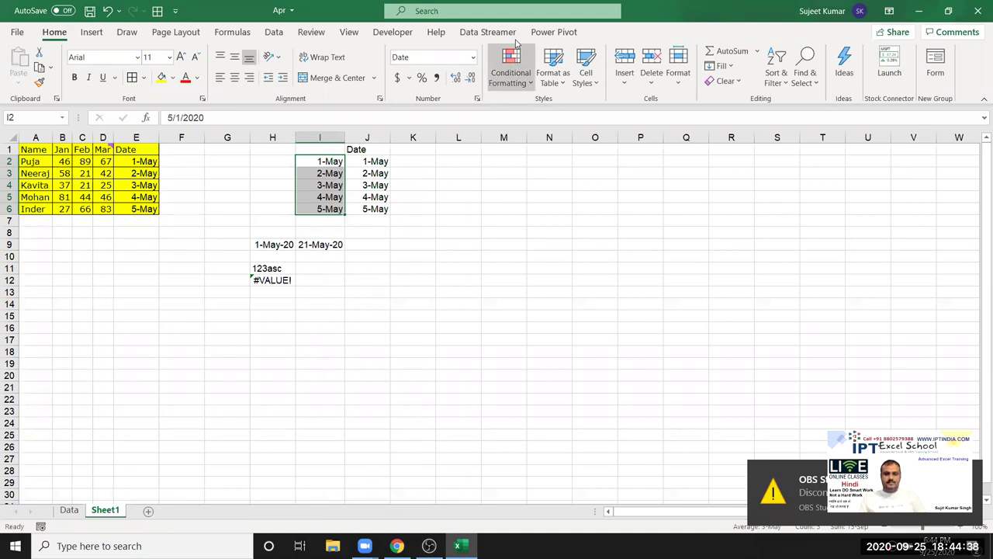
pyautogui.click(978, 483)
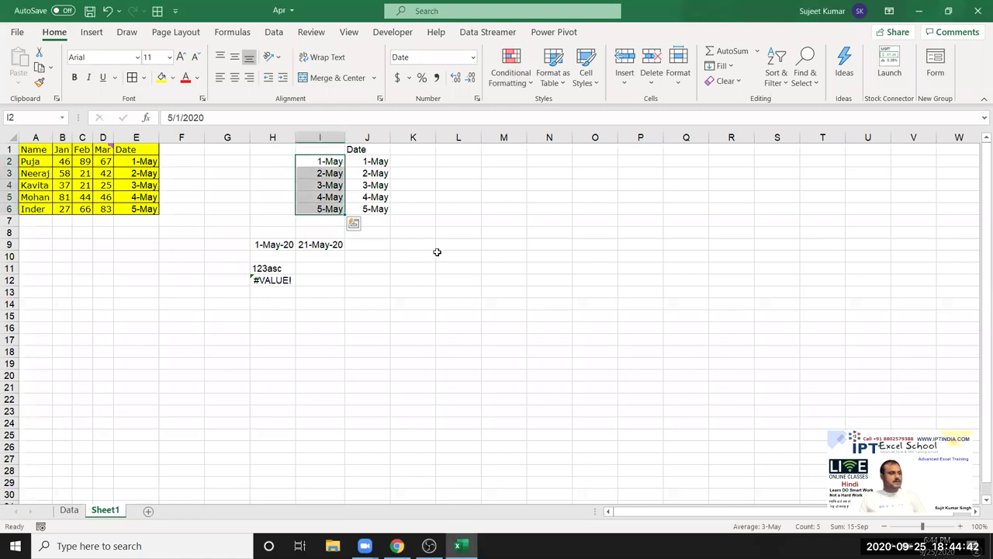
pyautogui.click(397, 546)
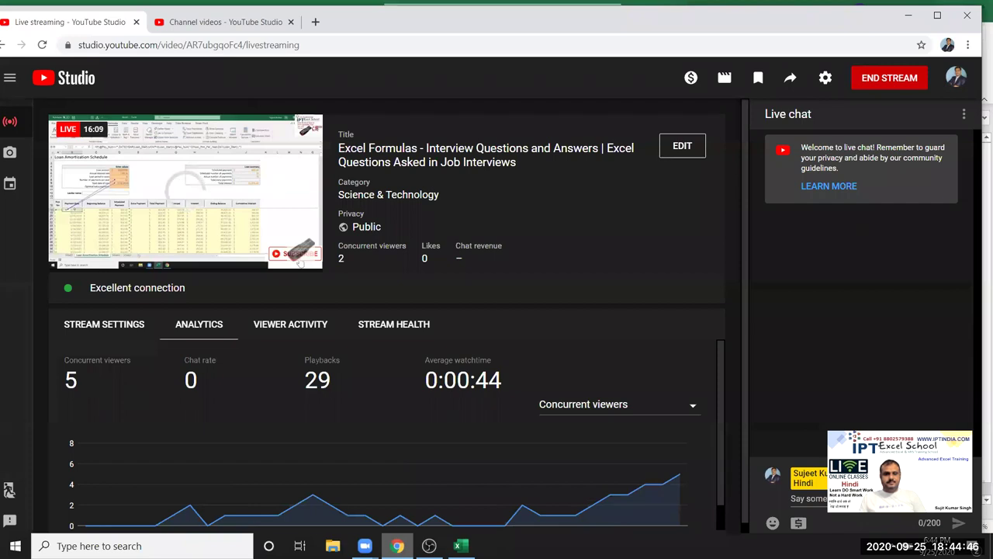
pyautogui.hotkey('alt', 'Tab')
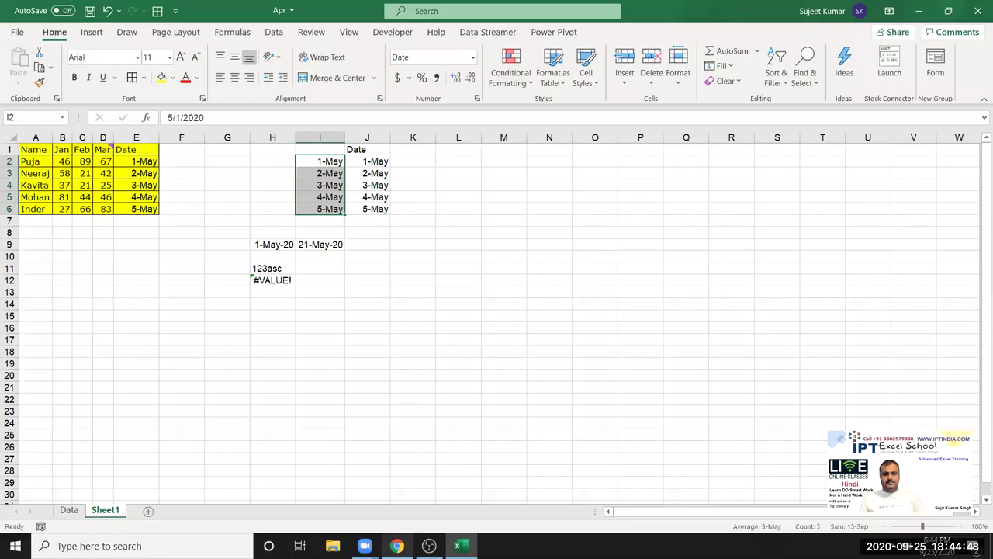
pyautogui.click(429, 546)
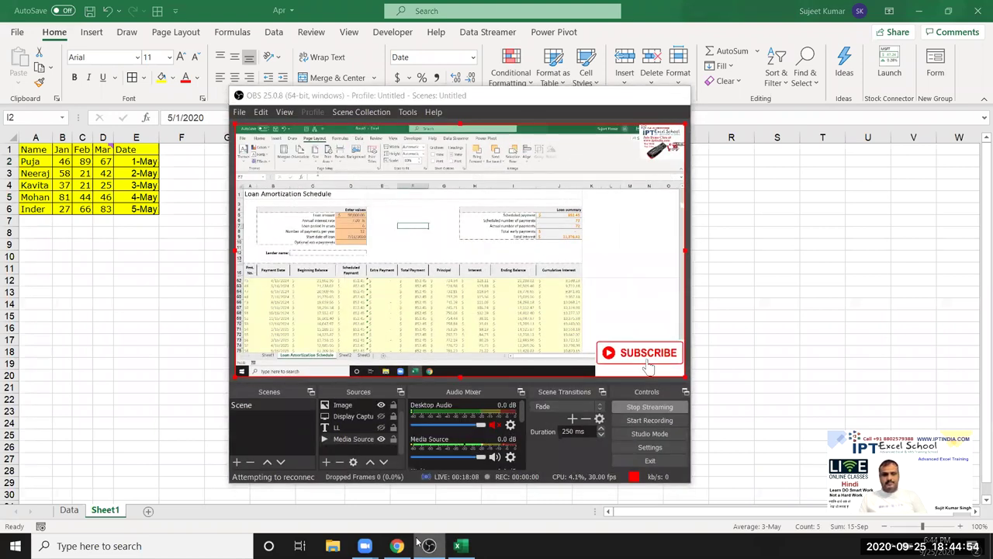
pyautogui.click(614, 94)
pyautogui.moveTo(367, 363); pyautogui.dragTo(367, 352)
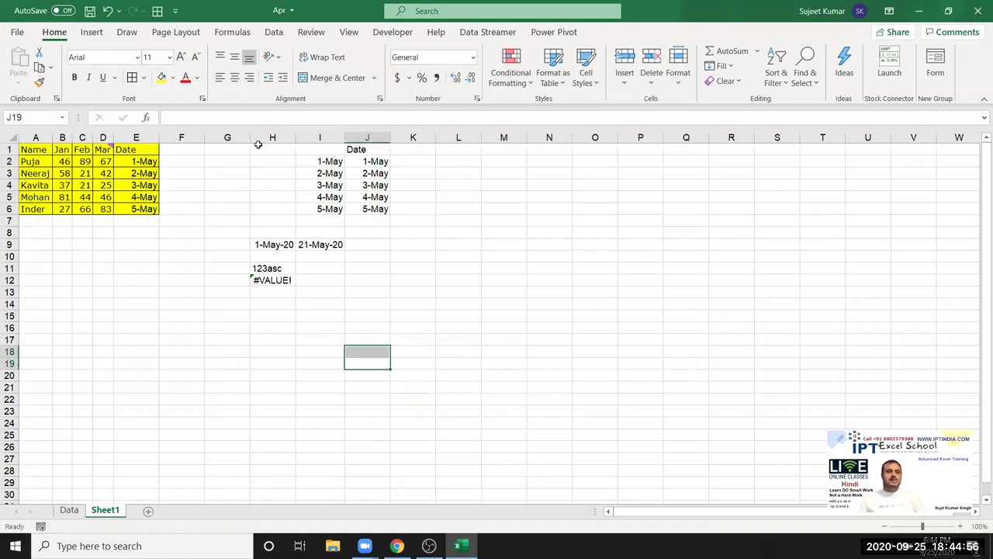
pyautogui.click(227, 133)
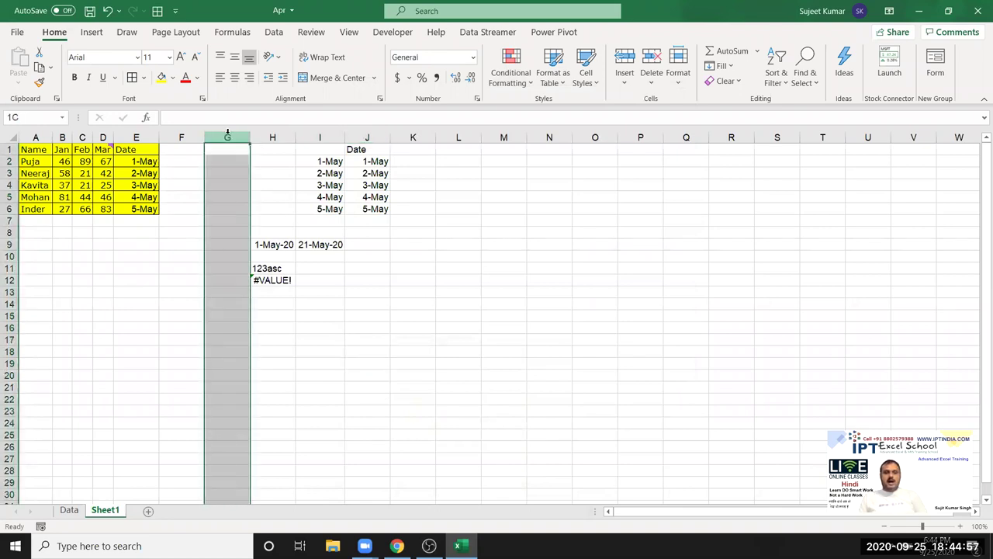
# Add a new worksheet, Sheet2, and briefly check the YouTube Studio stream.
pyautogui.click(148, 511)
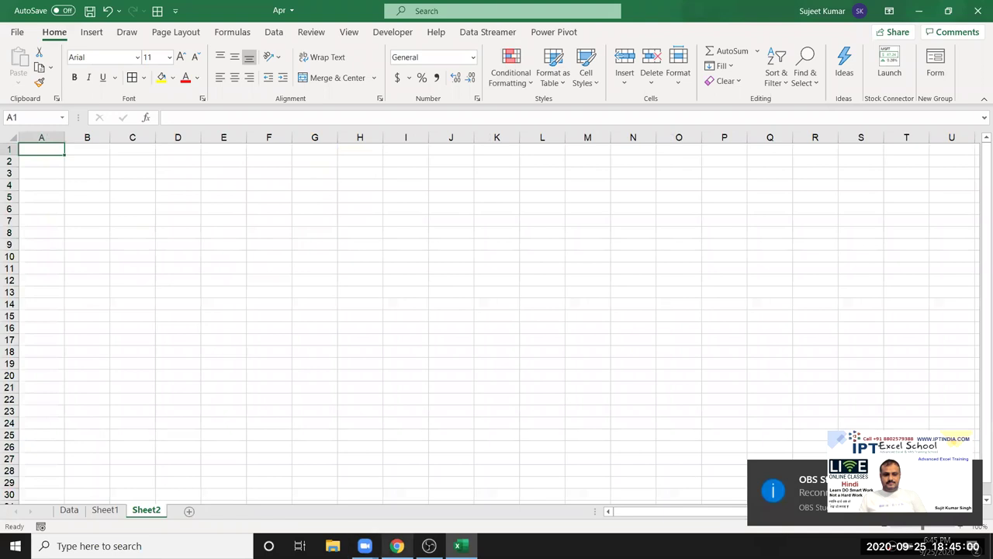
pyautogui.click(397, 546)
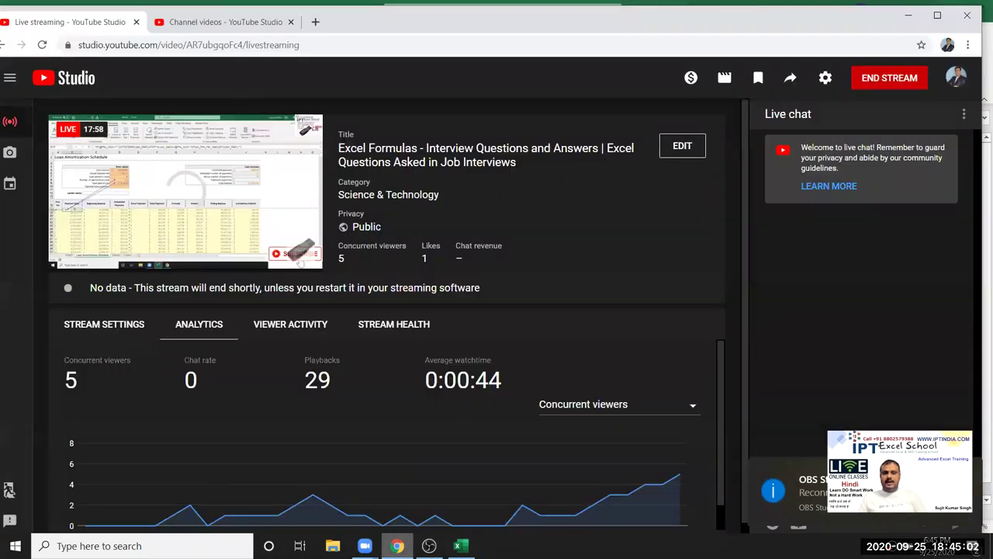
pyautogui.click(395, 545)
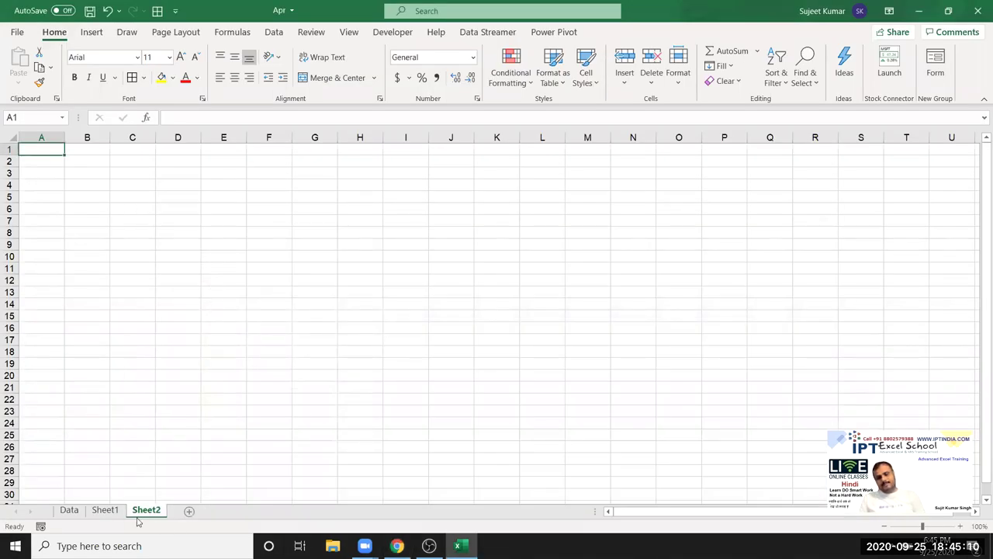
# On Sheet1 check the date behind I3, then go to Sheet2 and select C7.
pyautogui.click(106, 511)
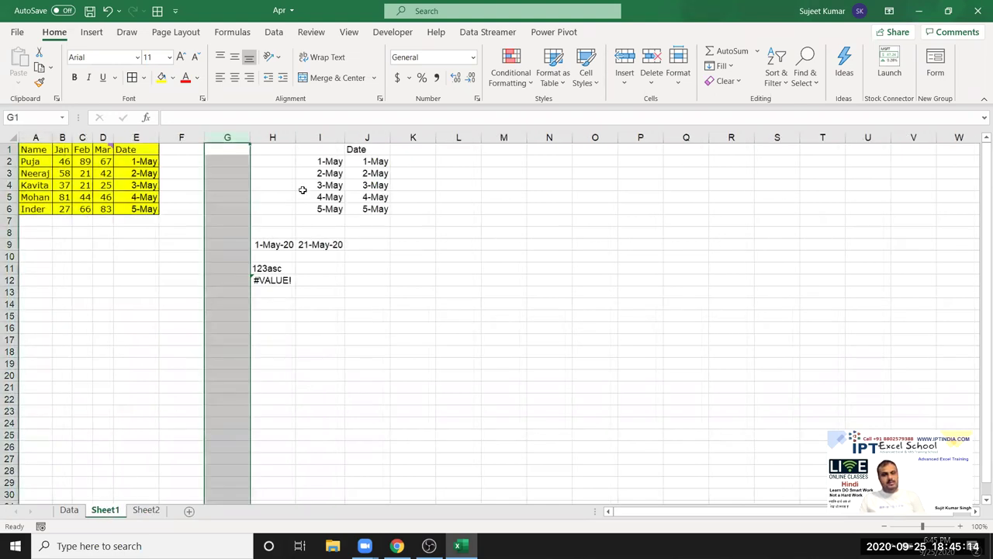
pyautogui.click(324, 171)
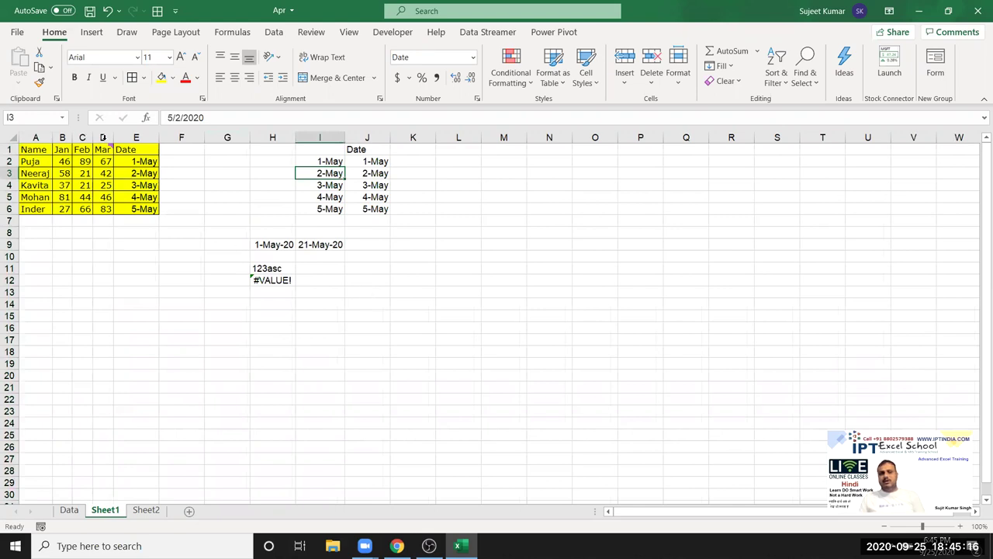
pyautogui.moveTo(105, 145)
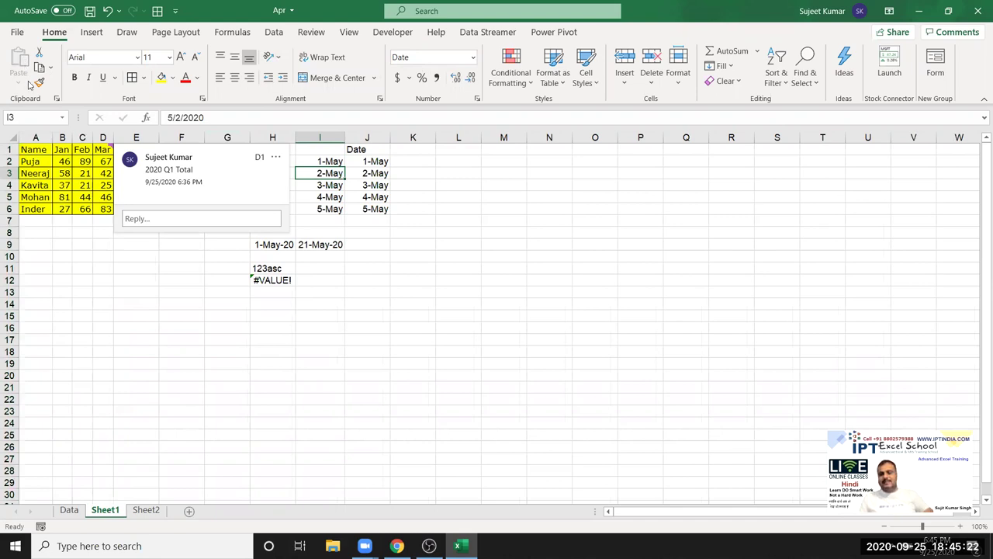
pyautogui.click(376, 361)
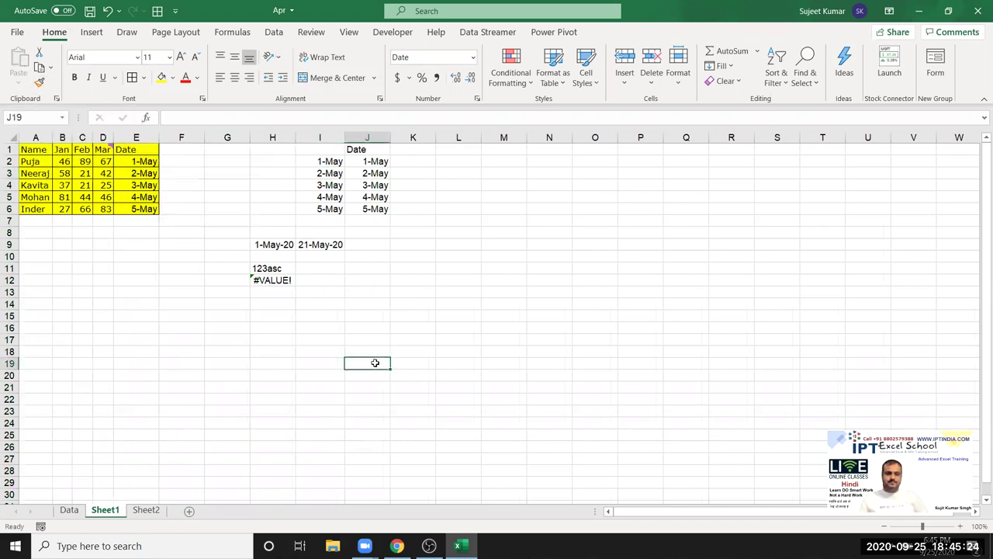
pyautogui.click(144, 510)
pyautogui.click(132, 220)
# Enter 20 in C7 and 30 in E7 on Sheet2.
pyautogui.write('20')
pyautogui.press('Return')
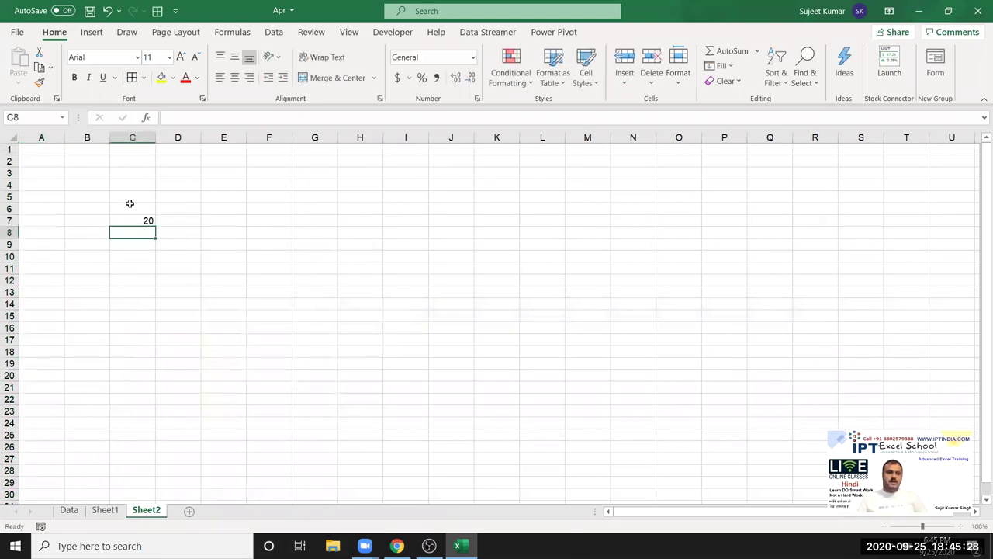
pyautogui.click(215, 219)
pyautogui.write('30')
pyautogui.press('Return')
# Copy C7's 20 and paste it over E7, then check the live stream and return to Excel.
pyautogui.click(136, 223)
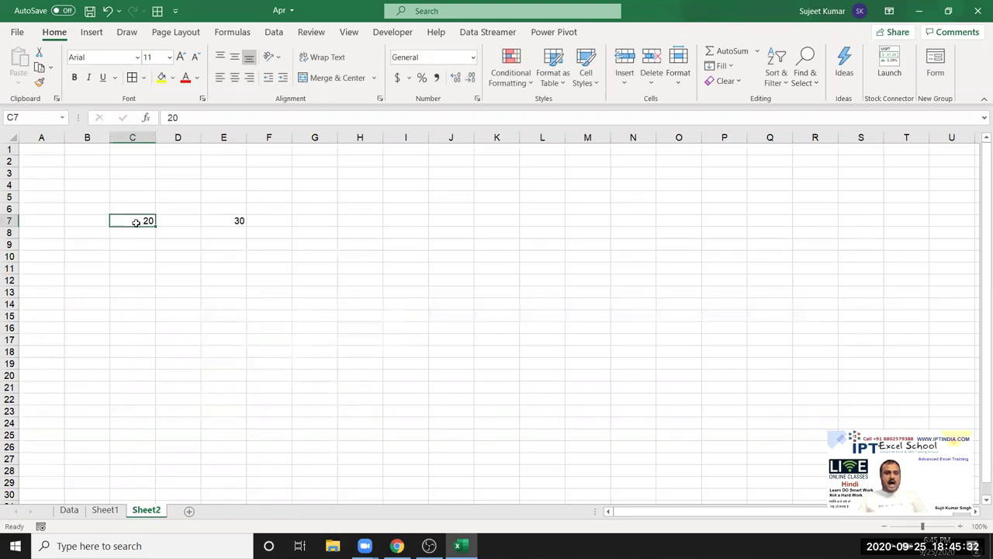
pyautogui.hotkey('ctrl', 'c')
pyautogui.click(210, 222)
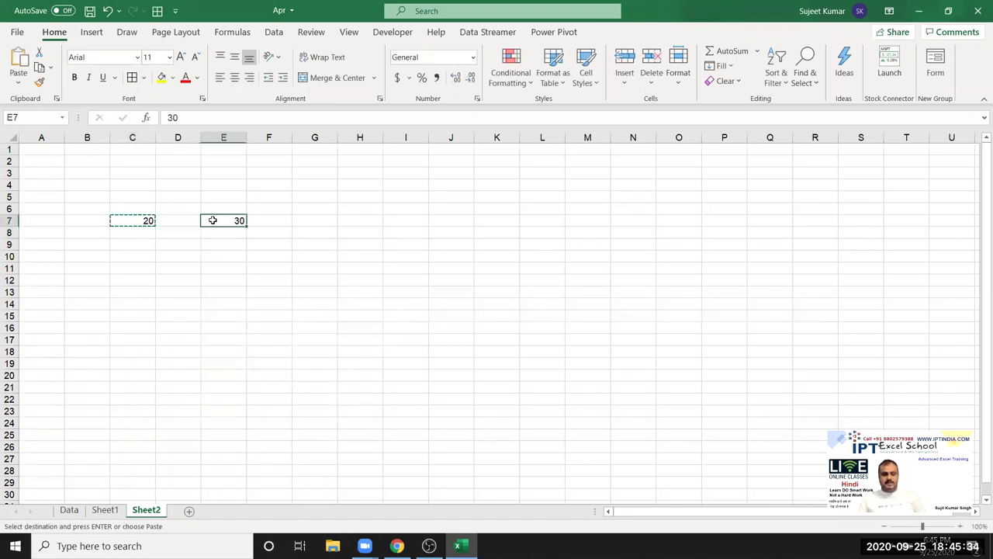
pyautogui.hotkey('ctrl', 'v')
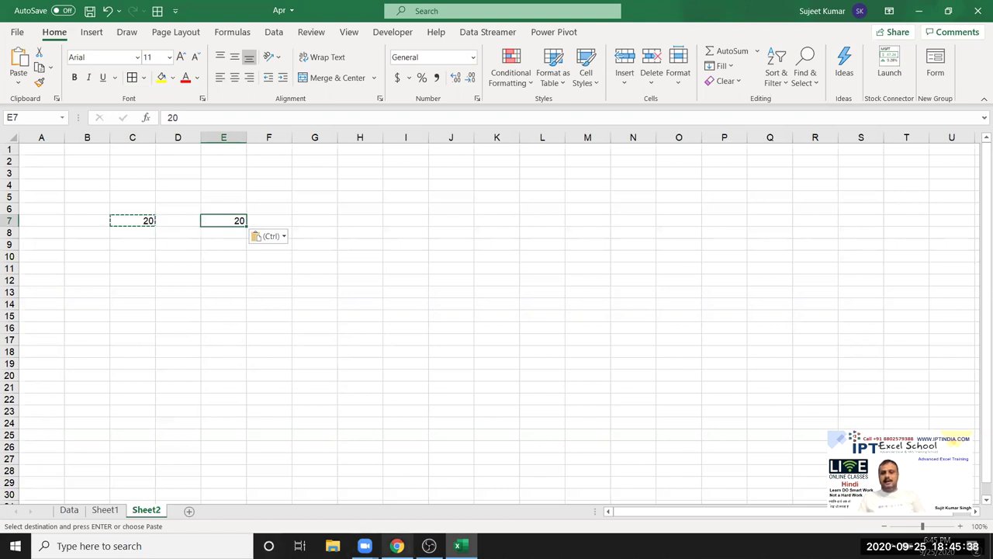
pyautogui.click(396, 545)
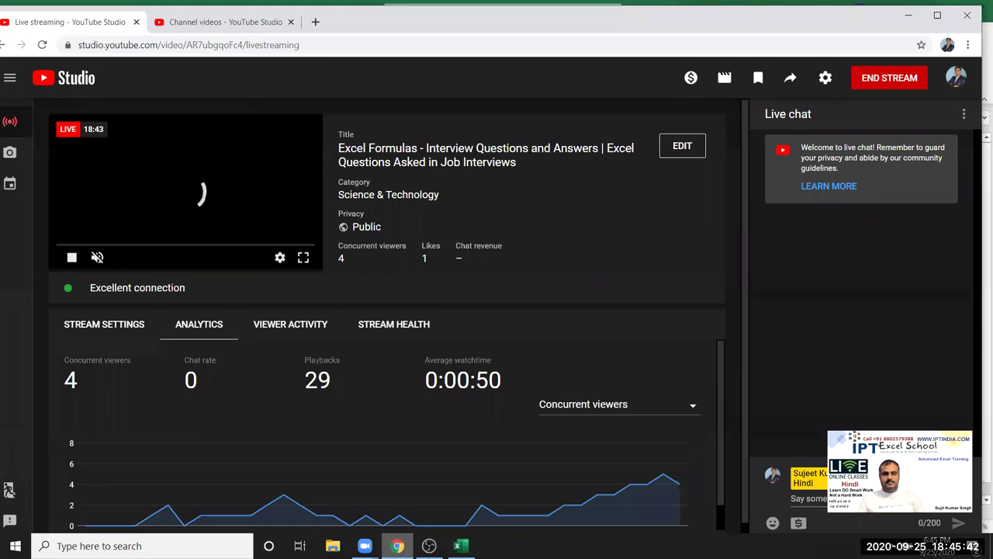
pyautogui.click(392, 543)
# Paste Special the copied 20 onto E7 with the Add operation, making it 40.
pyautogui.rightClick(217, 221)
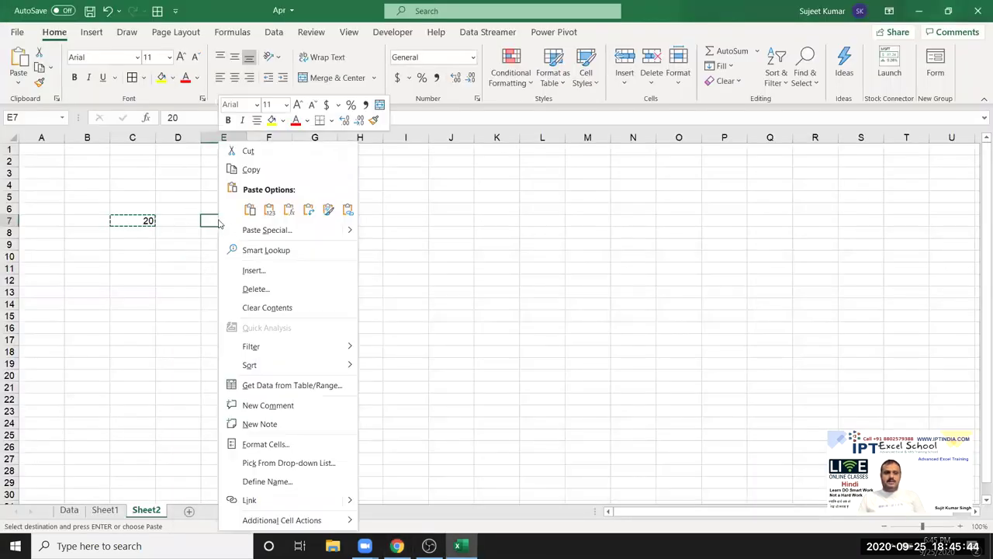
pyautogui.click(264, 233)
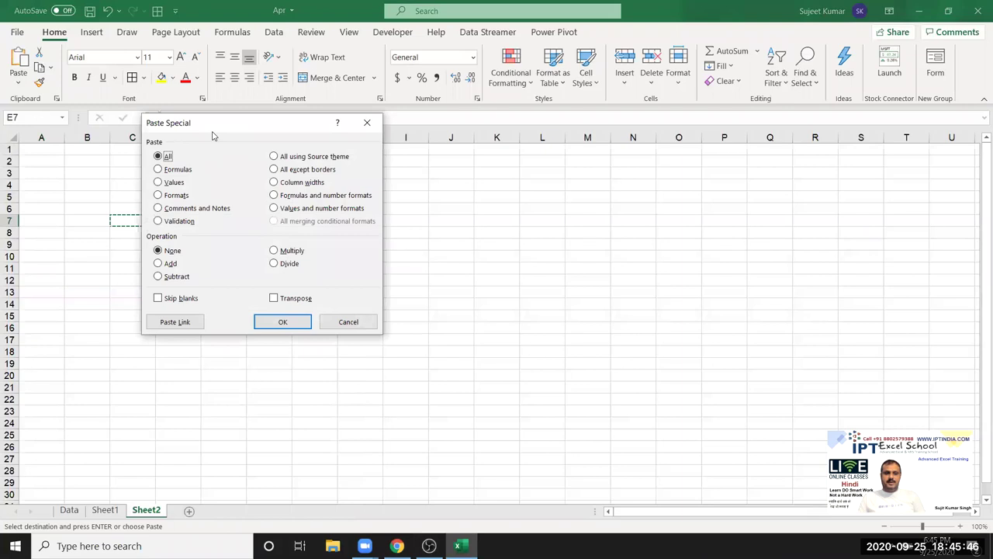
pyautogui.moveTo(215, 125); pyautogui.dragTo(516, 125)
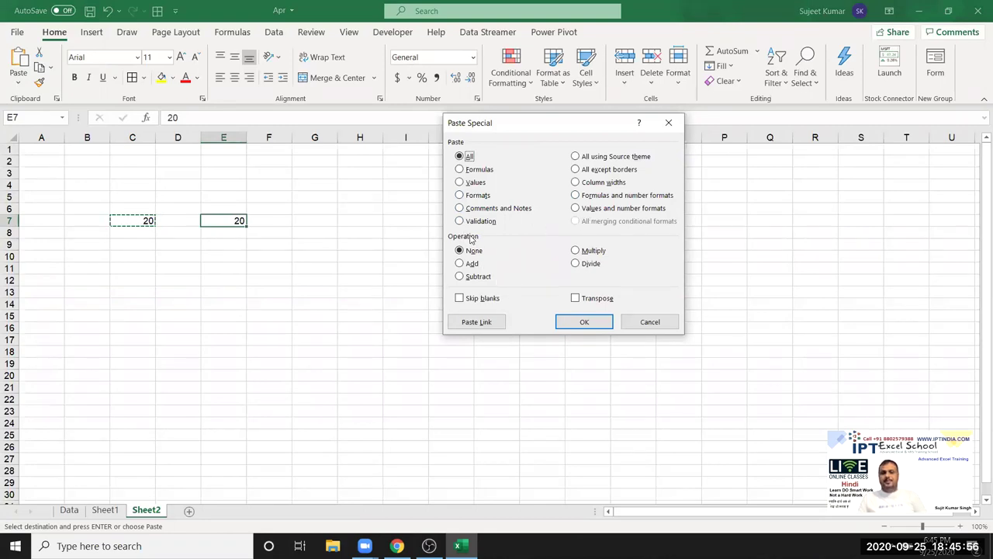
pyautogui.click(471, 264)
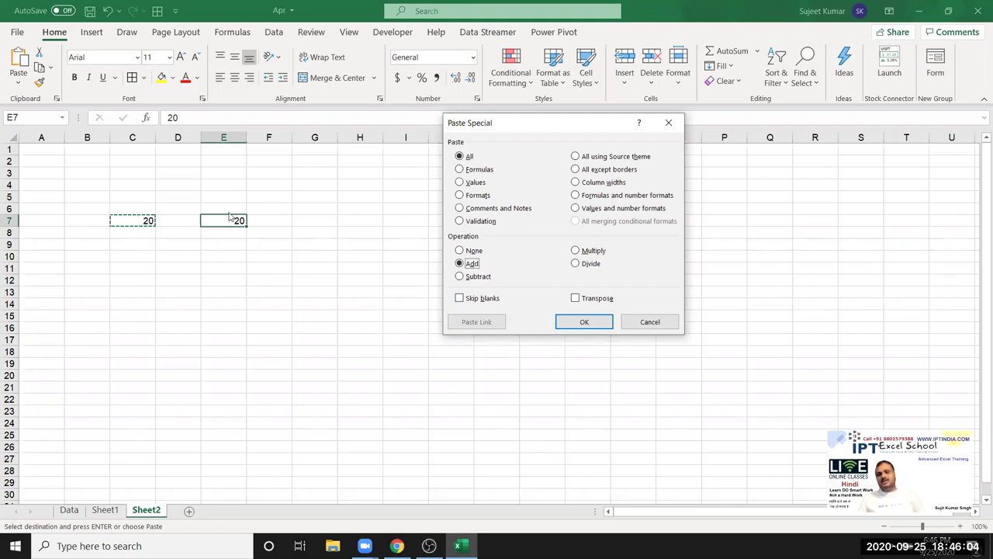
pyautogui.click(576, 324)
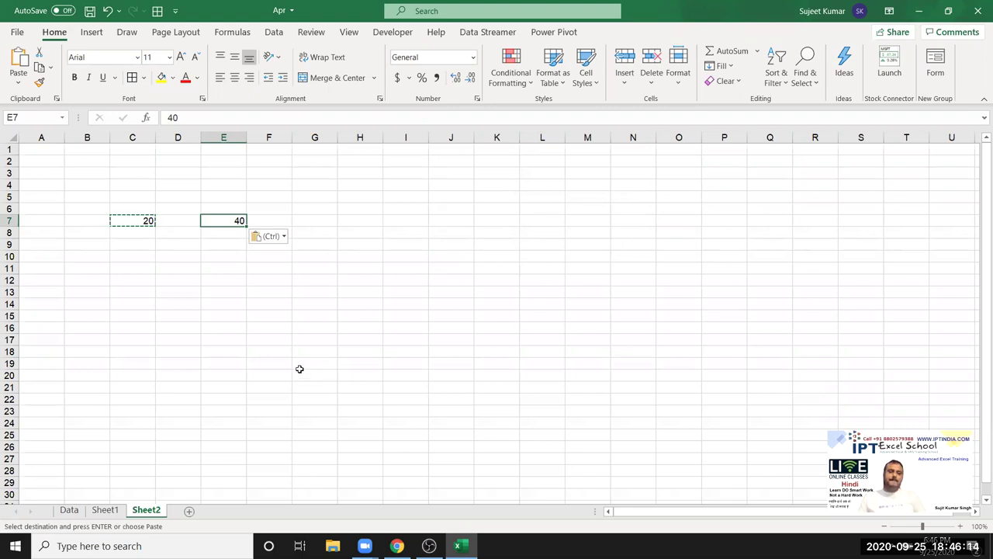
pyautogui.click(120, 282)
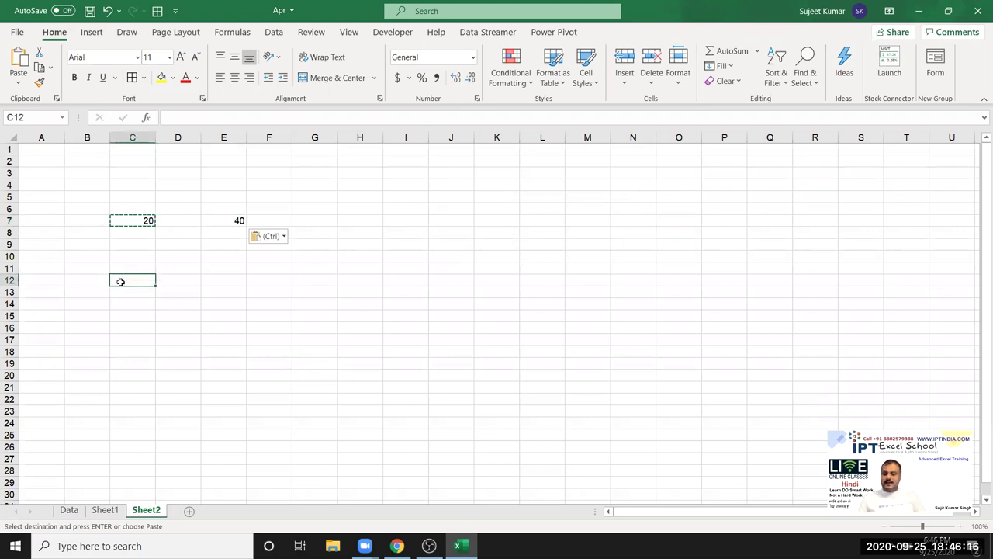
# Enter 30 in C12 and 20 in E12, copy C12, and open Paste Special for E12.
pyautogui.write('30')
pyautogui.press('Tab')
pyautogui.press('Tab')
pyautogui.write('2')
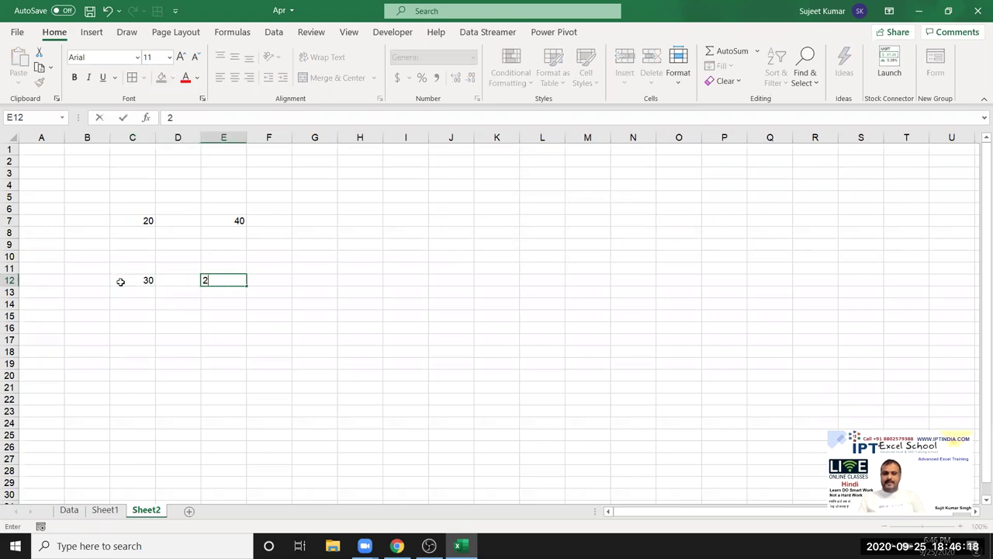
pyautogui.write('0')
pyautogui.press('Tab')
pyautogui.press('Tab')
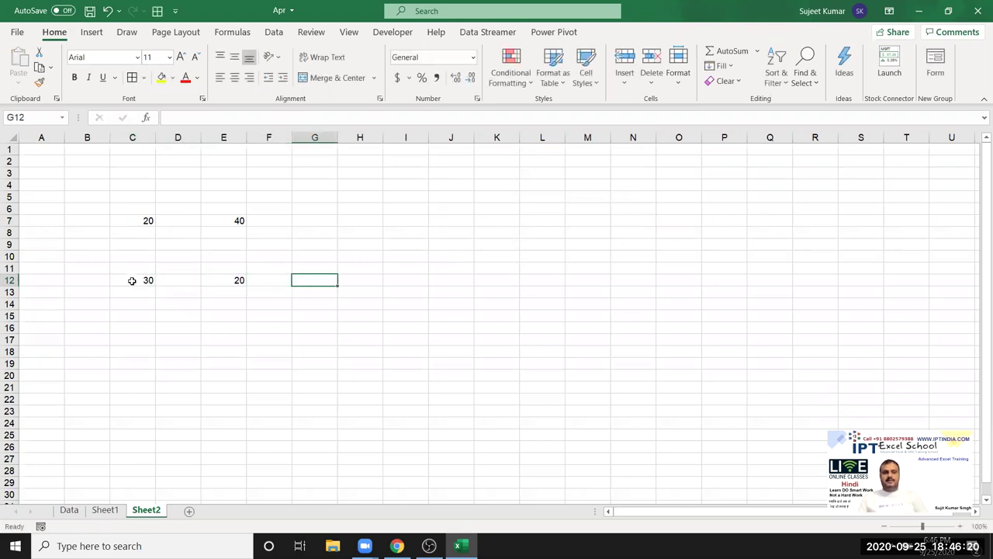
pyautogui.click(129, 279)
pyautogui.hotkey('ctrl', 'c')
pyautogui.click(215, 281)
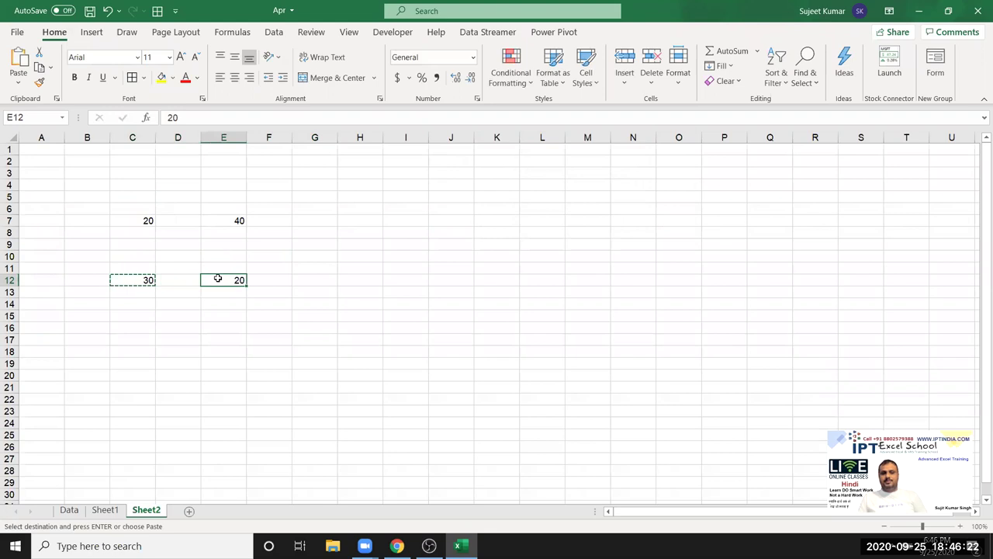
pyautogui.rightClick(218, 279)
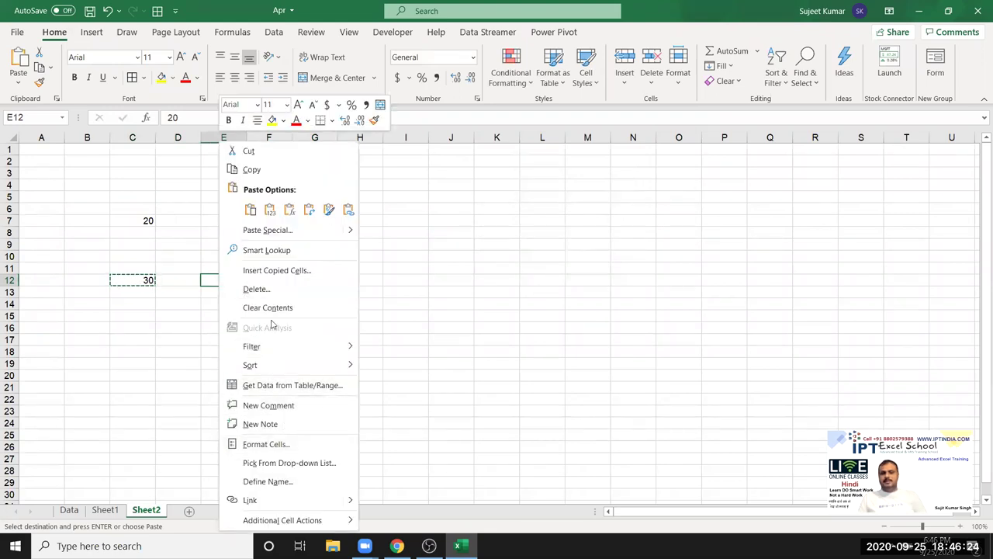
pyautogui.click(275, 237)
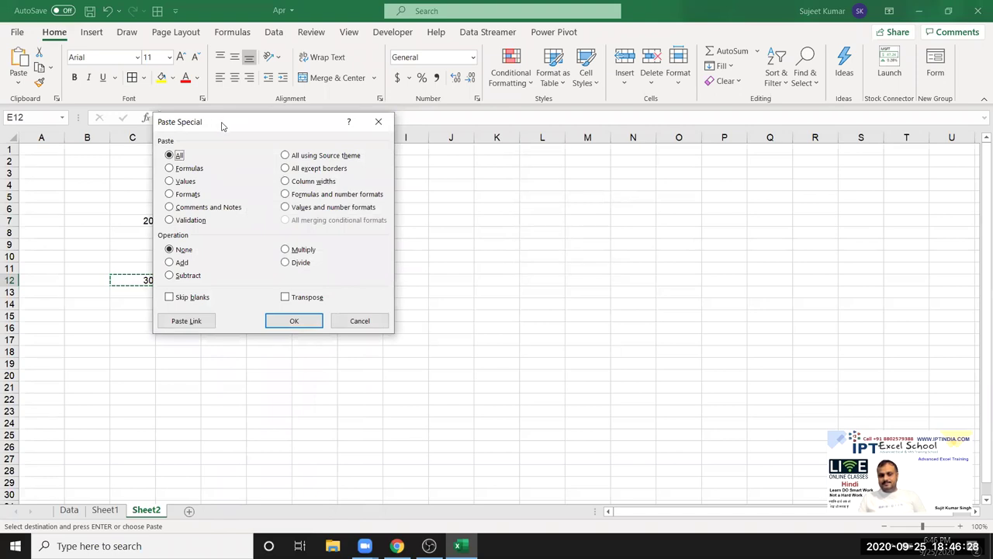
pyautogui.moveTo(221, 126); pyautogui.dragTo(401, 147)
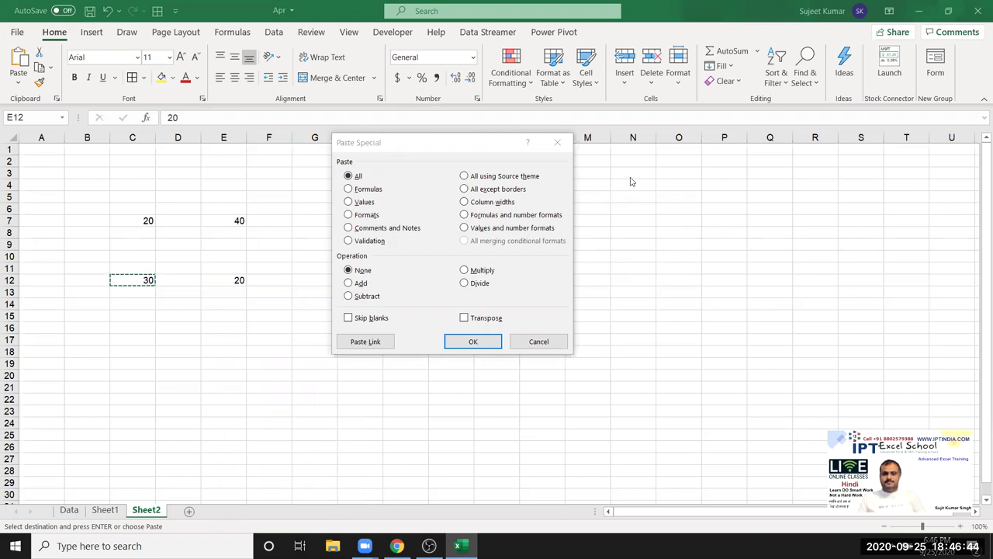
# After trying Divide and Subtract, paste C12's 30 onto E12 with Multiply, giving 600.
pyautogui.click(411, 142)
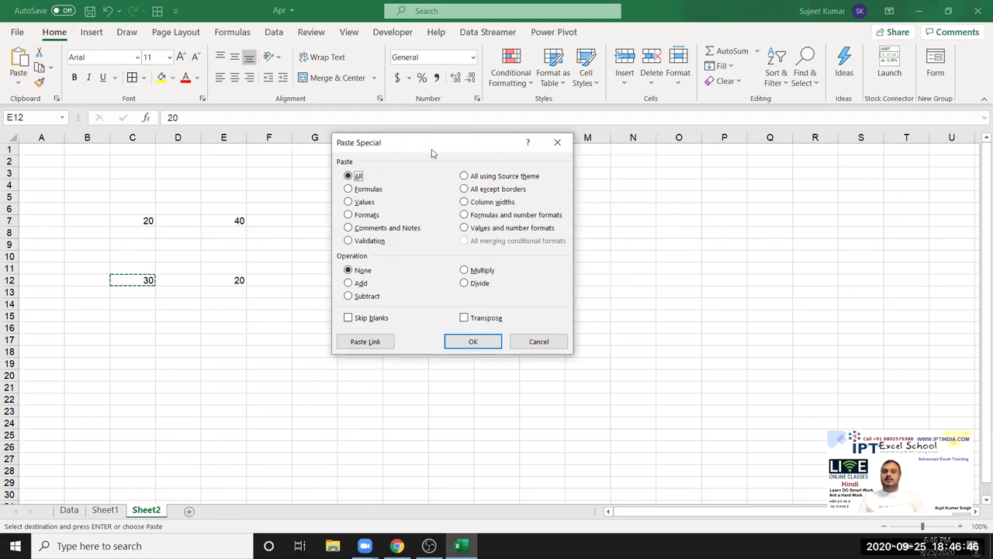
pyautogui.moveTo(433, 153); pyautogui.dragTo(576, 122)
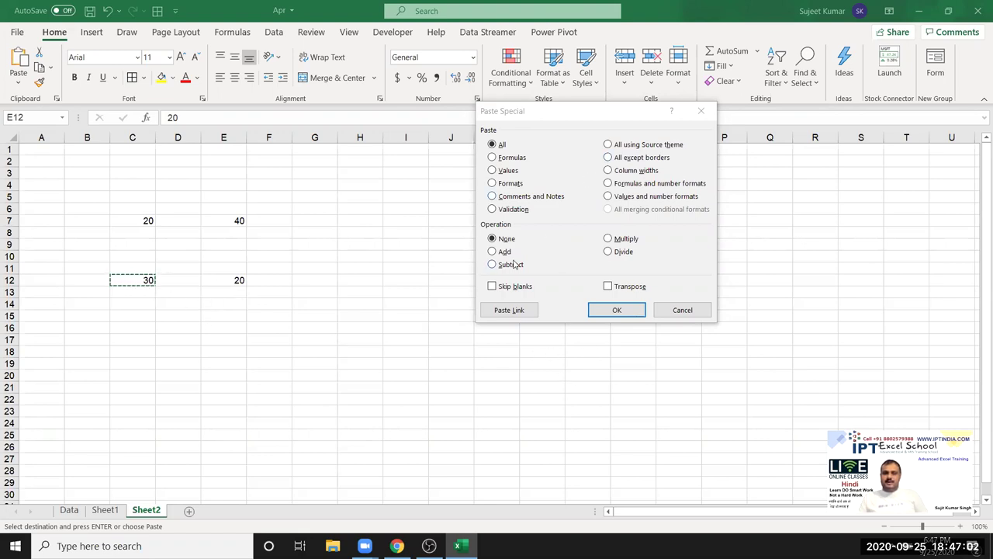
pyautogui.click(610, 239)
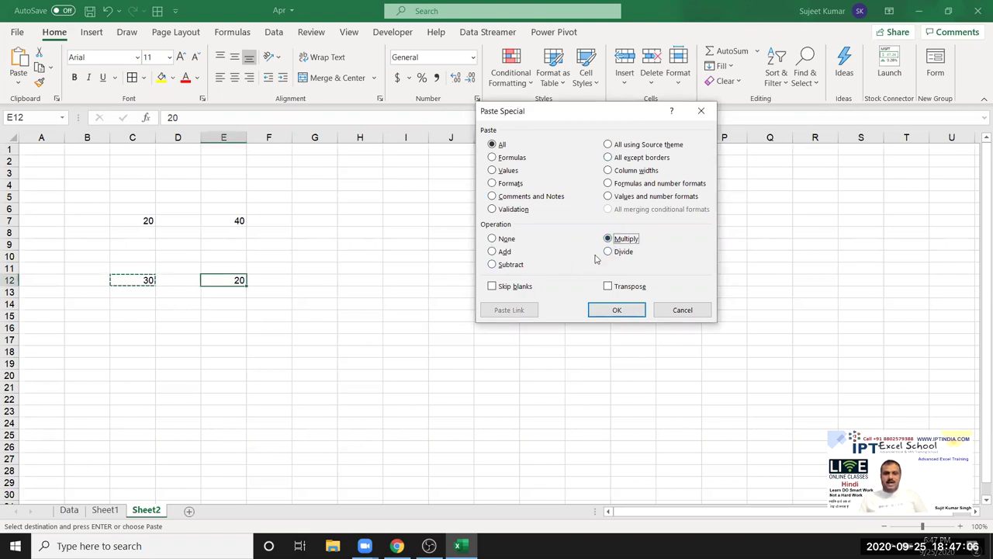
pyautogui.click(618, 254)
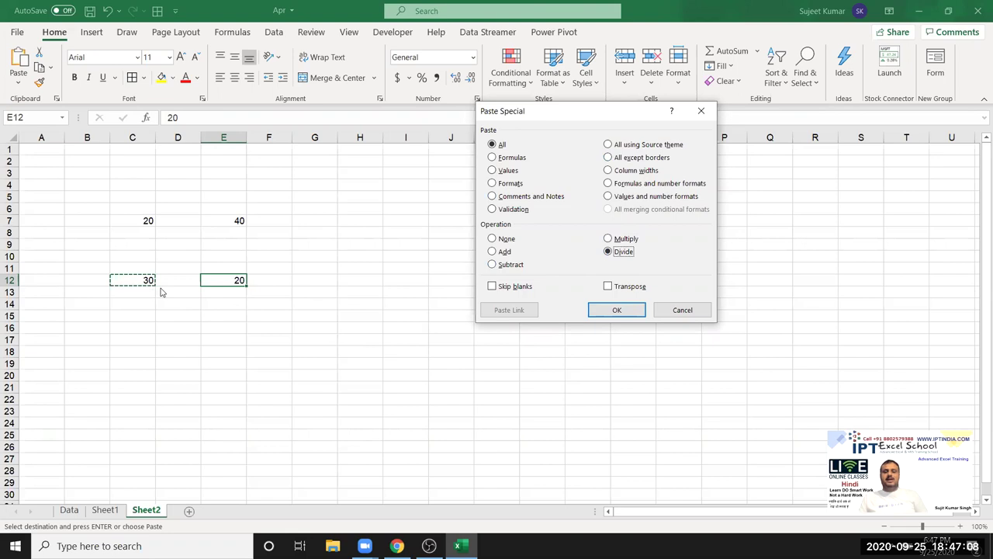
pyautogui.click(510, 266)
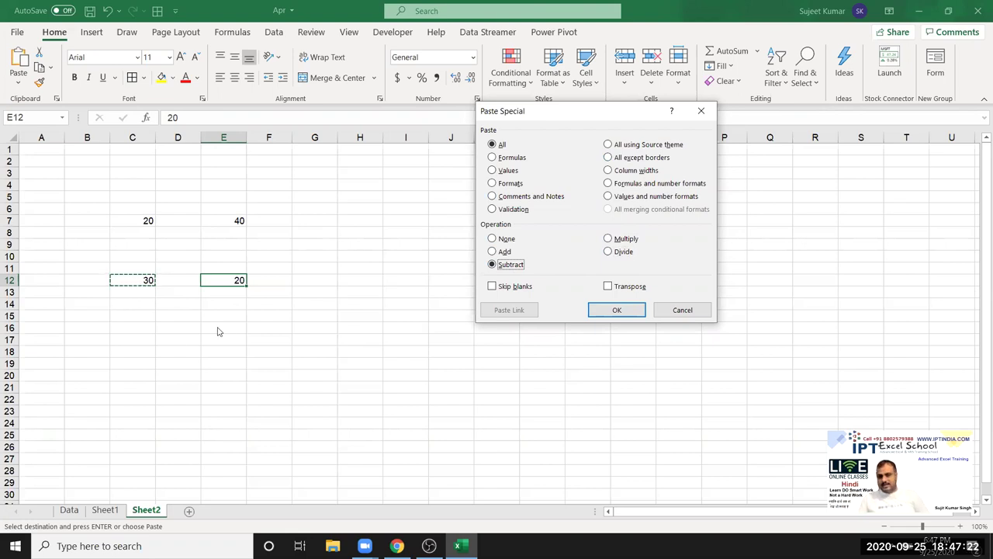
pyautogui.click(608, 239)
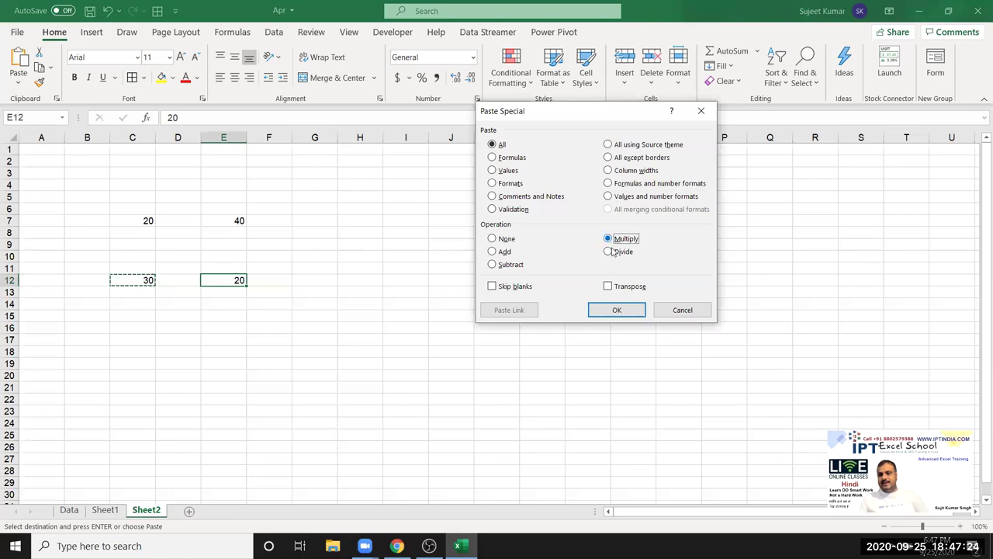
pyautogui.click(621, 311)
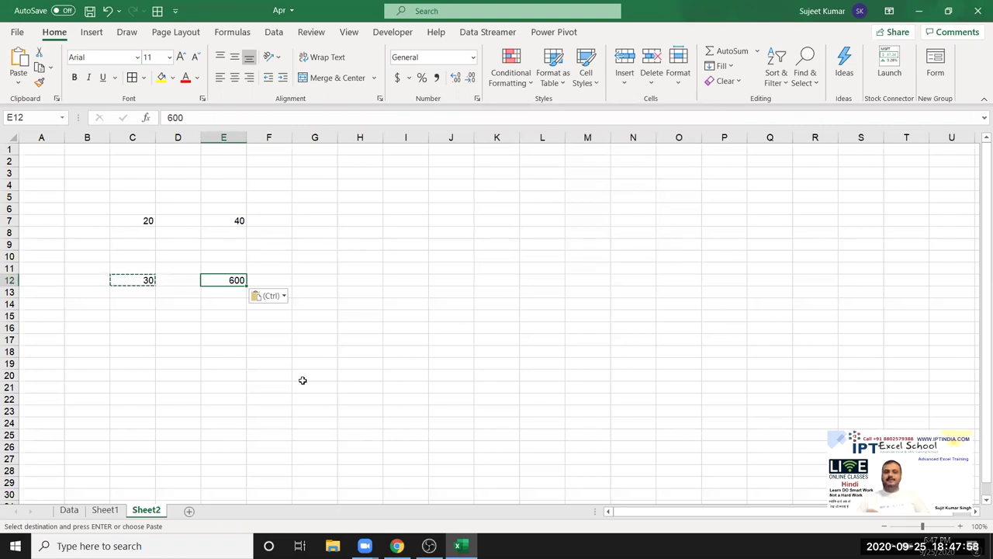
# Select B6:F14, clear the pending copy, and minimise Excel to show the desktop.
pyautogui.moveTo(103, 208)
pyautogui.mouseDown()
pyautogui.moveTo(125, 237)
pyautogui.moveTo(287, 304)
pyautogui.mouseUp()
pyautogui.press('Escape')
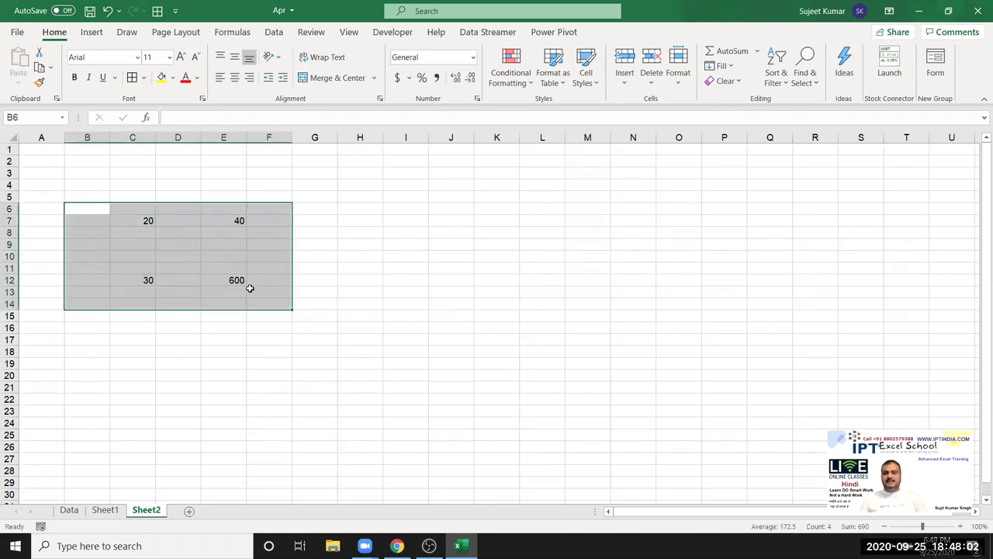
pyautogui.press('super+d')
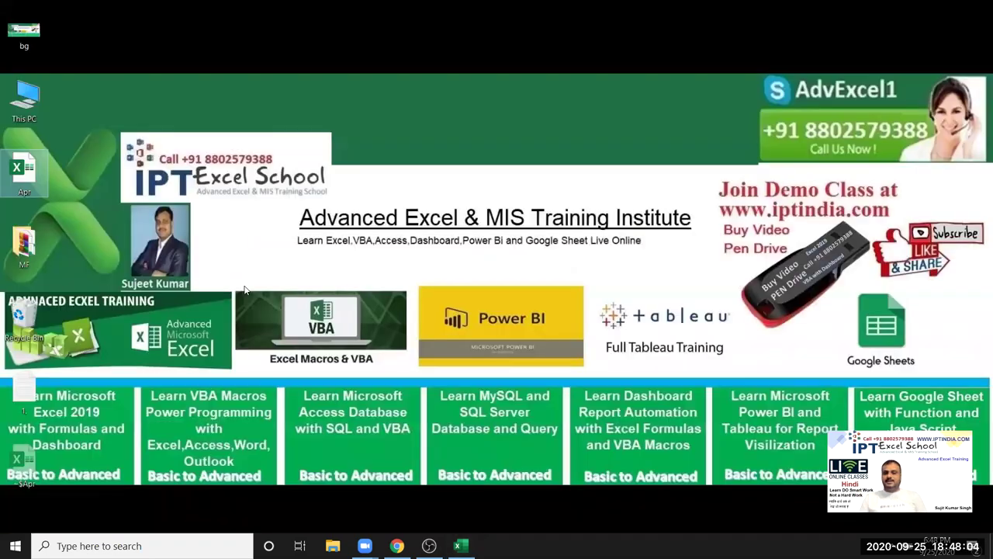